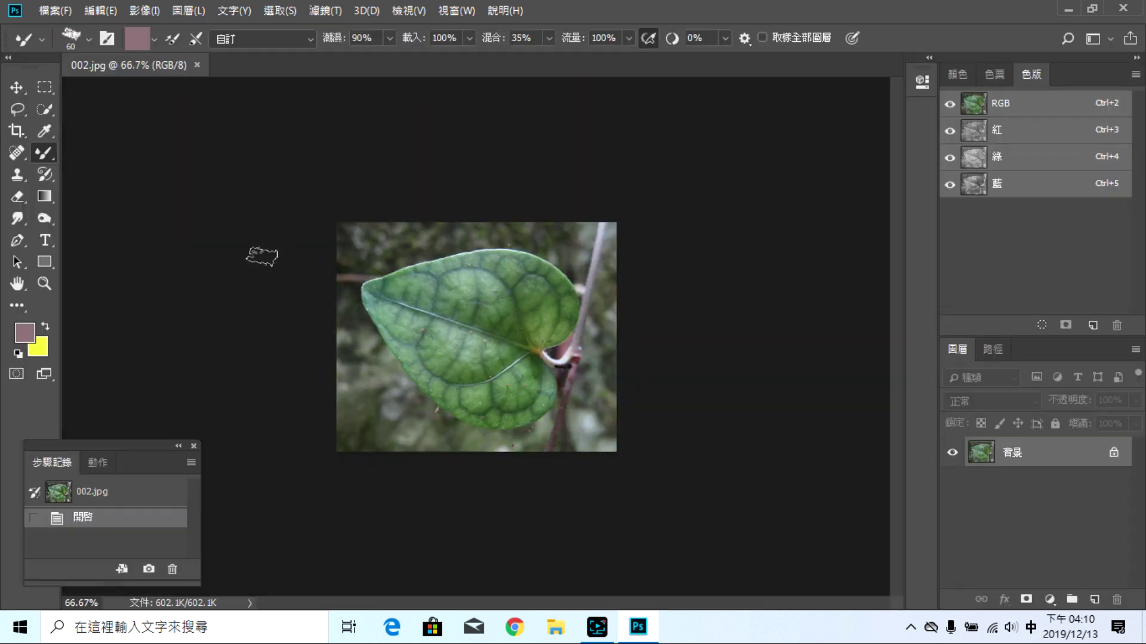
# Step: Reset the foreground and background colours to default and select the whole green leaf with the Quick Selection tool
pyautogui.click(17, 353)
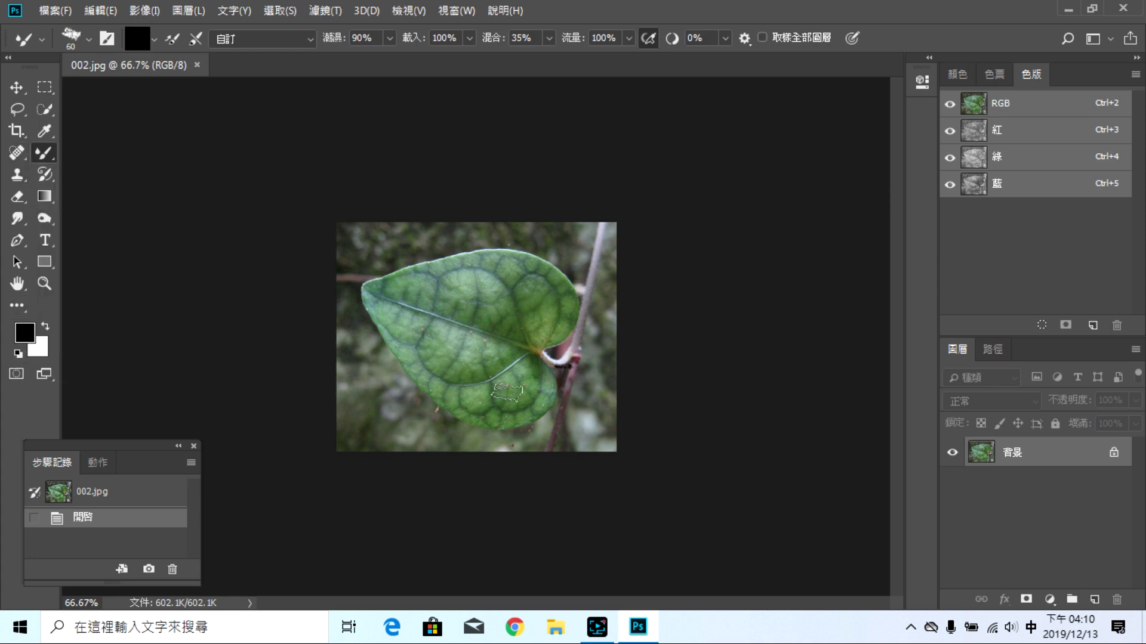
pyautogui.click(47, 113)
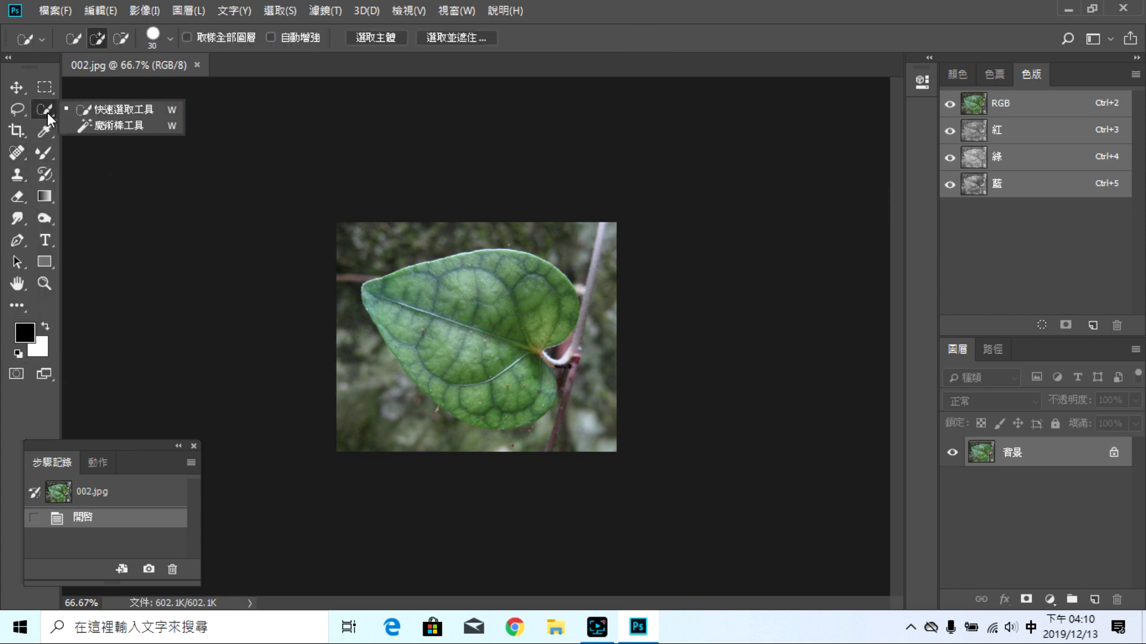
pyautogui.click(102, 111)
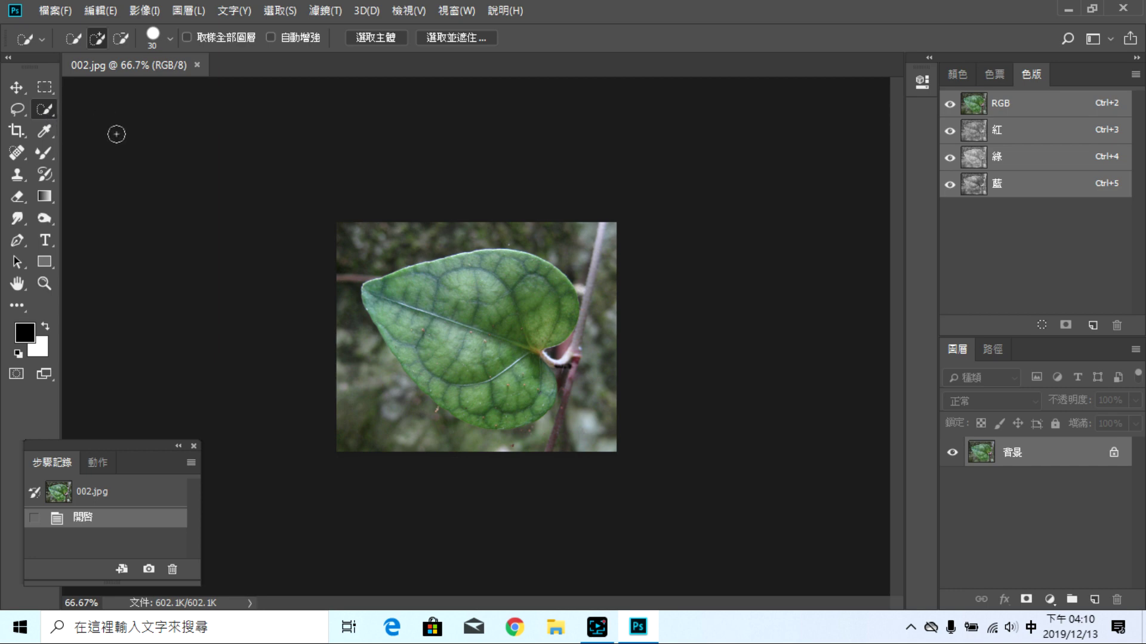
pyautogui.moveTo(416, 330)
pyautogui.mouseDown()
pyautogui.moveTo(445, 295)
pyautogui.moveTo(530, 298)
pyautogui.moveTo(485, 329)
pyautogui.moveTo(496, 370)
pyautogui.moveTo(538, 403)
pyautogui.moveTo(503, 406)
pyautogui.mouseUp()
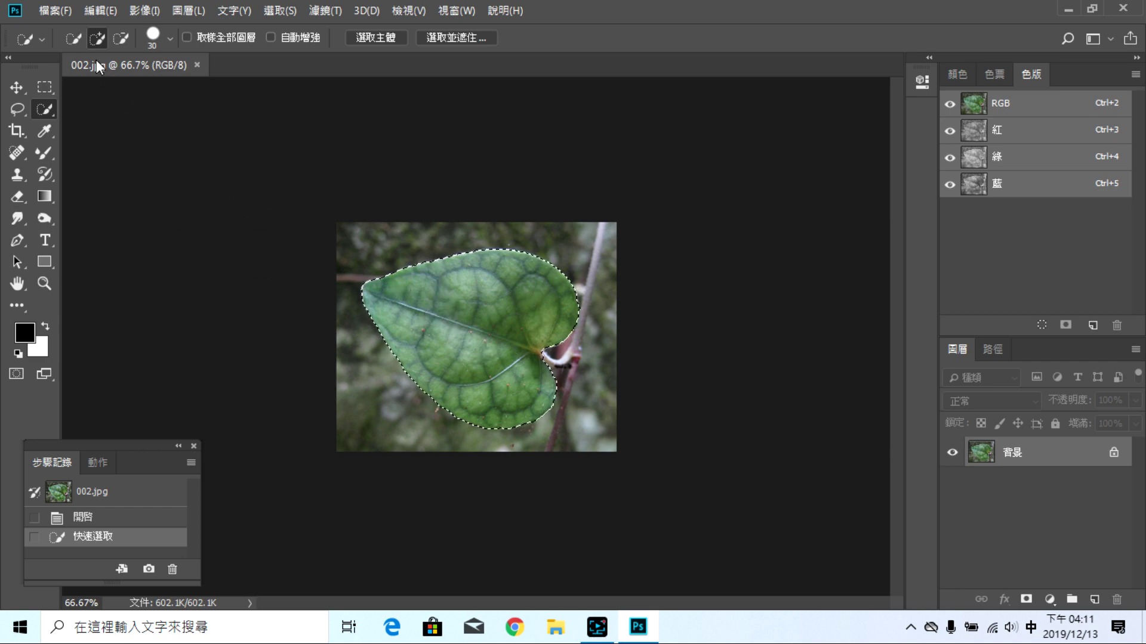
# Step: Define the selected leaf as a brush preset named 葉子 and check it in the brush preset list
pyautogui.click(95, 11)
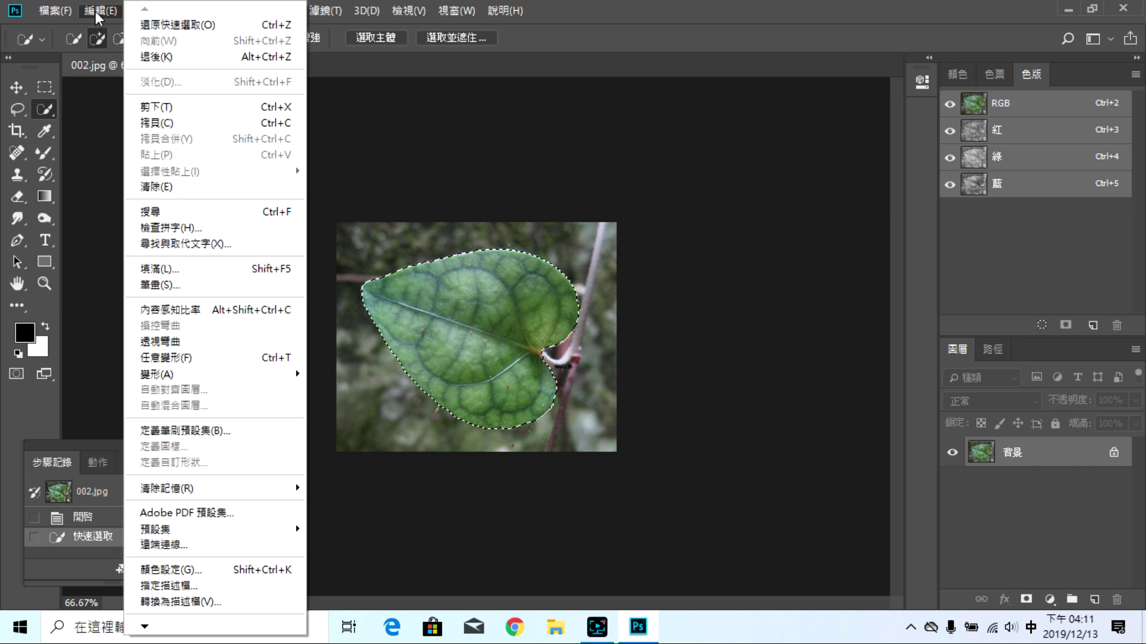
pyautogui.click(198, 440)
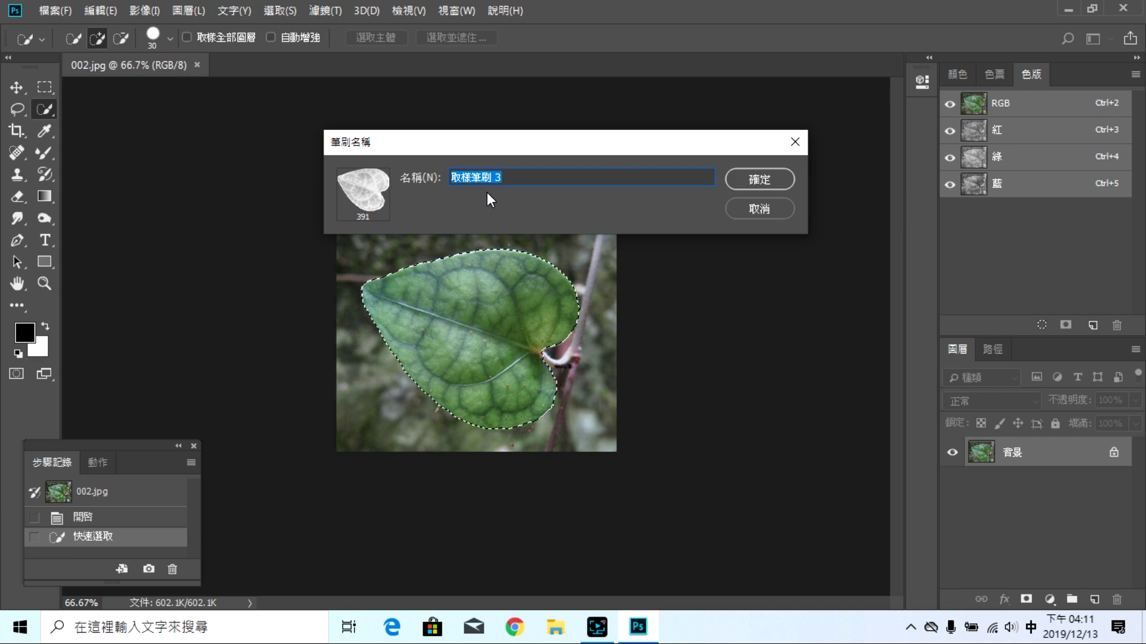
pyautogui.write('ㄧㄝˋ')
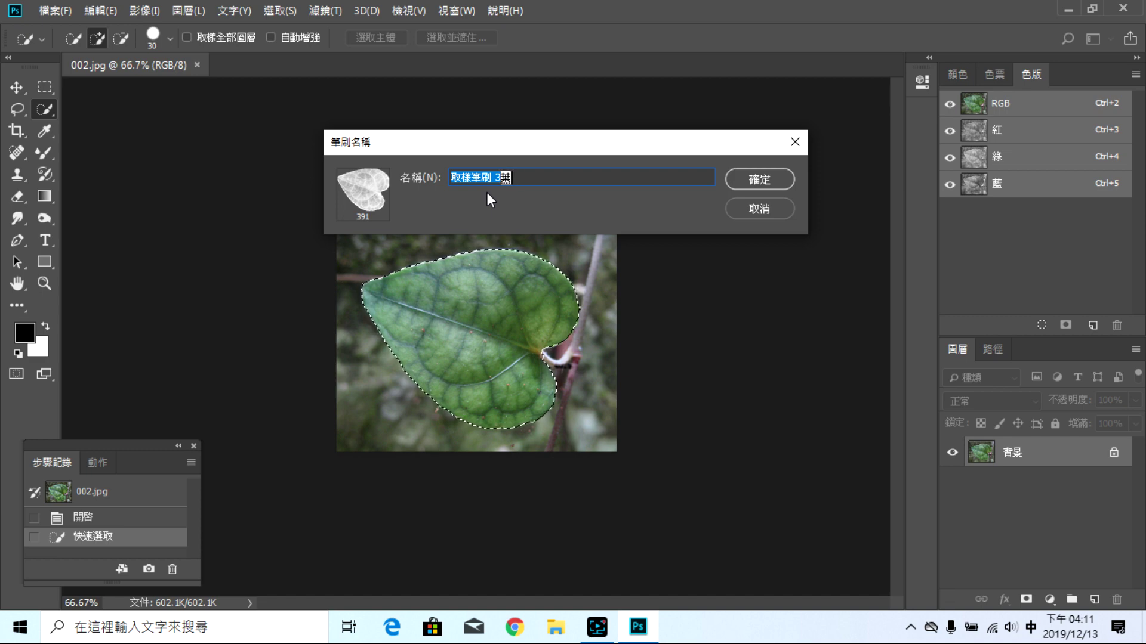
pyautogui.write('ㄉ')
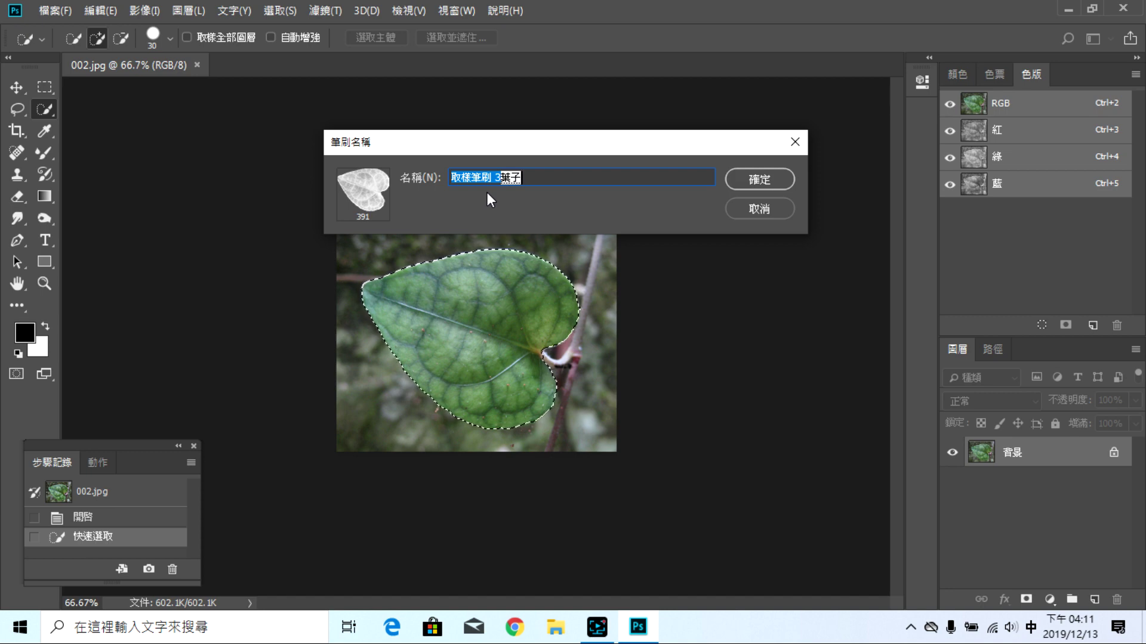
pyautogui.write('ˇ')
pyautogui.click(759, 179)
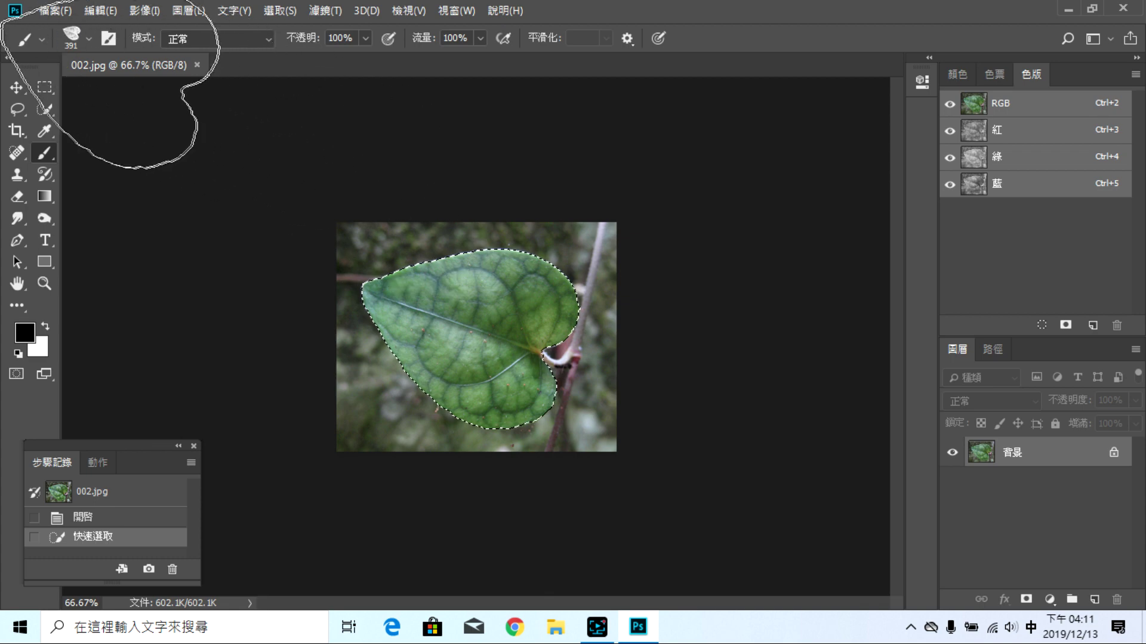
pyautogui.click(88, 41)
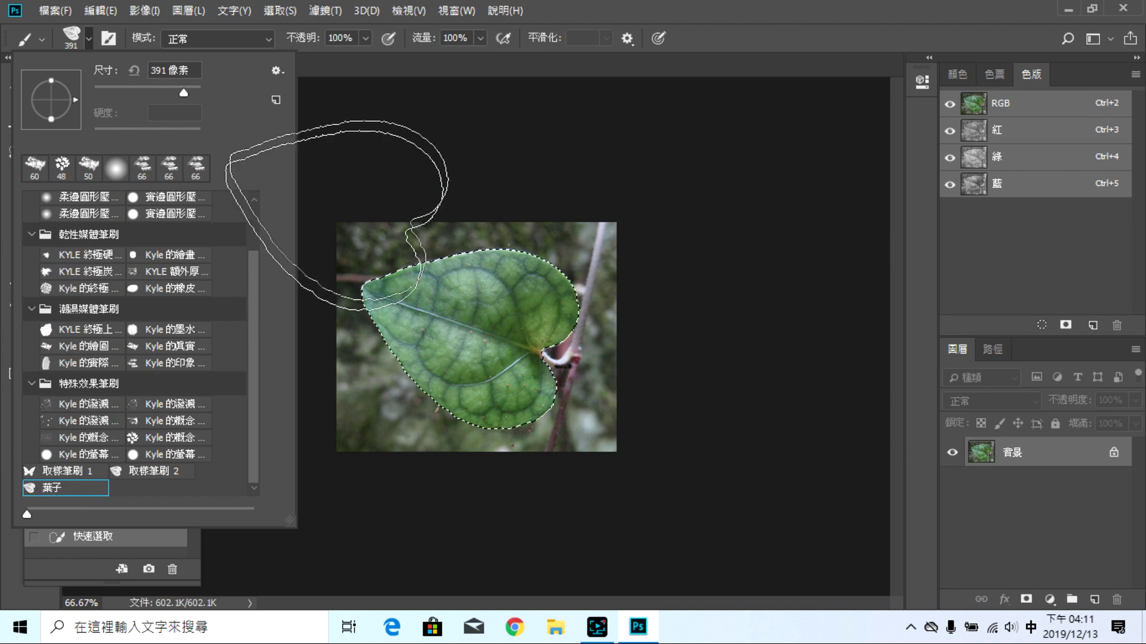
pyautogui.click(549, 211)
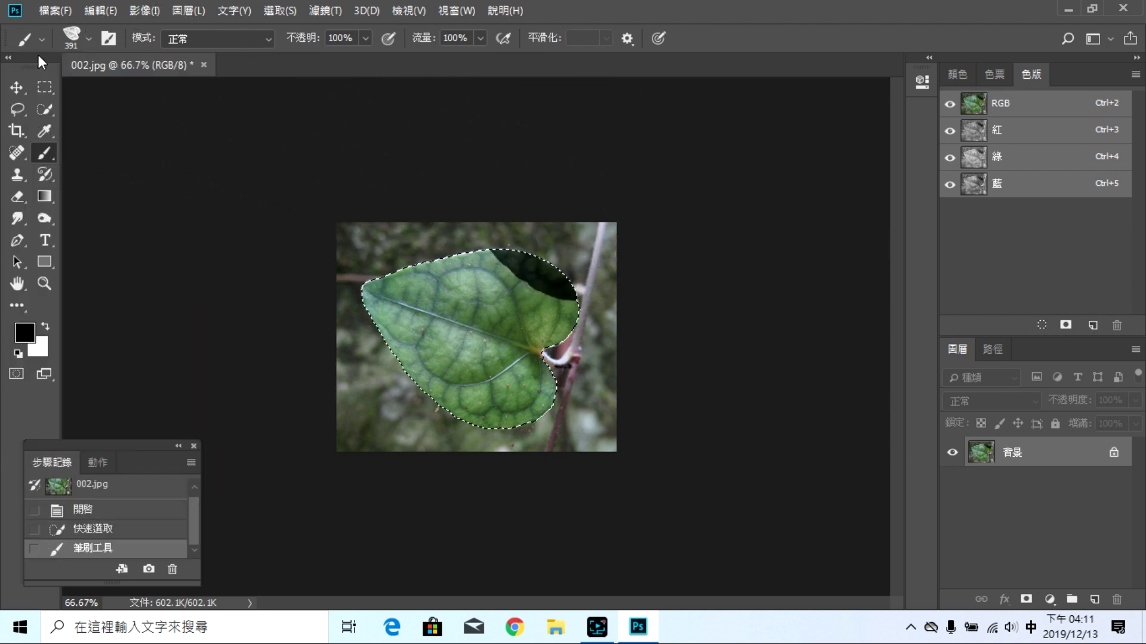
# Step: Open the butterfly image 013 from the 圖片 > PS影像編修標準教科書 > 單元範例 > CH04 folder
pyautogui.click(42, 13)
pyautogui.click(81, 41)
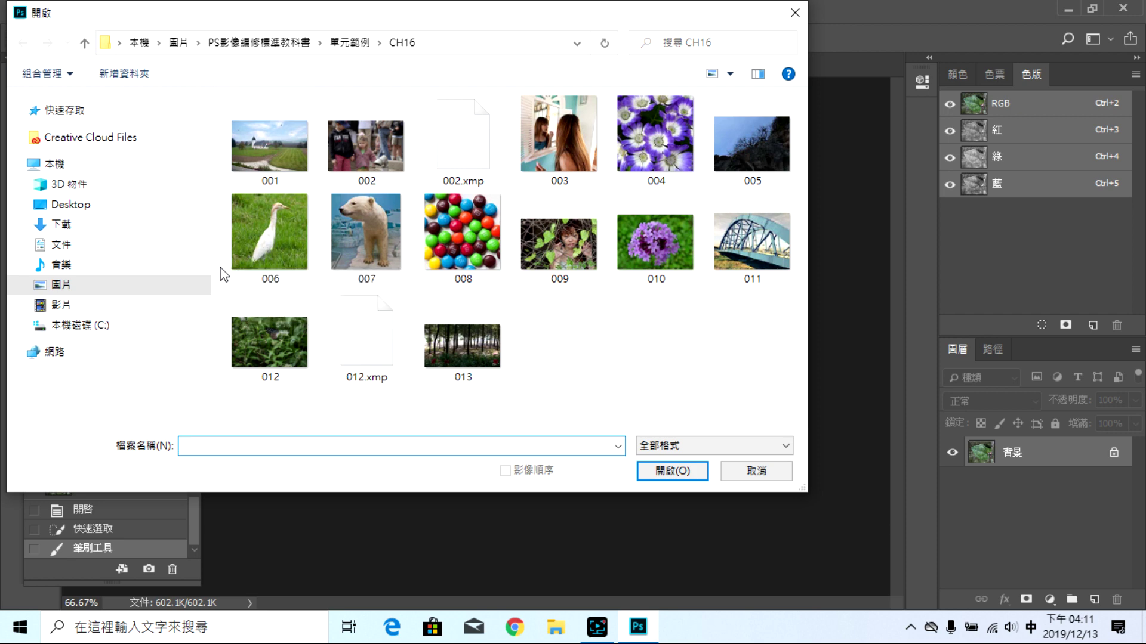
pyautogui.click(170, 291)
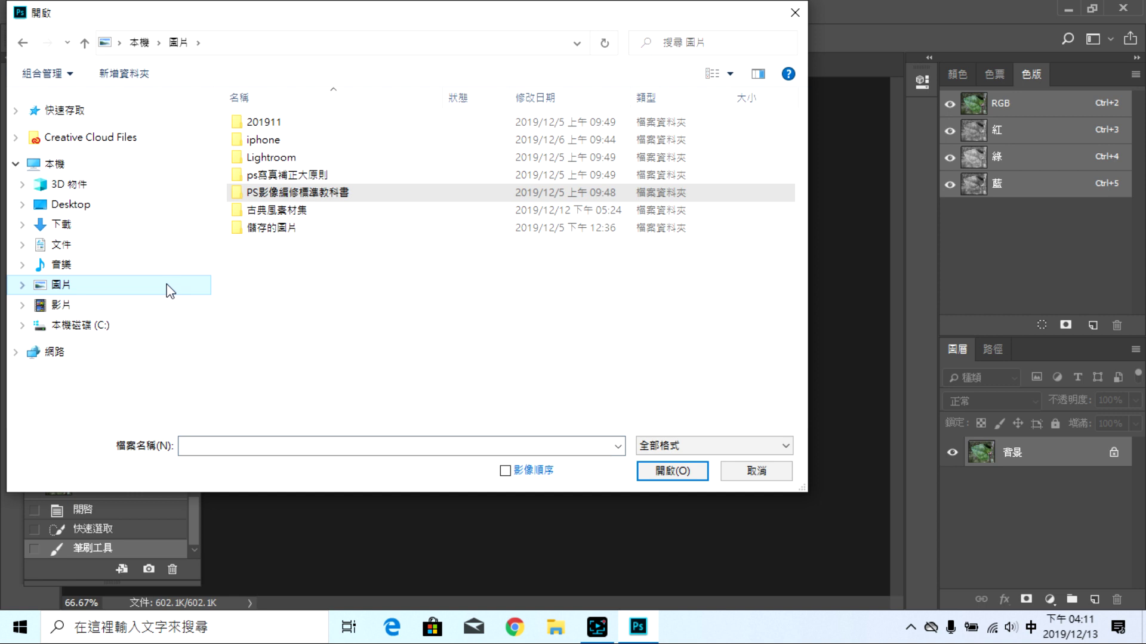
pyautogui.click(296, 196)
pyautogui.doubleClick(295, 192)
pyautogui.doubleClick(281, 142)
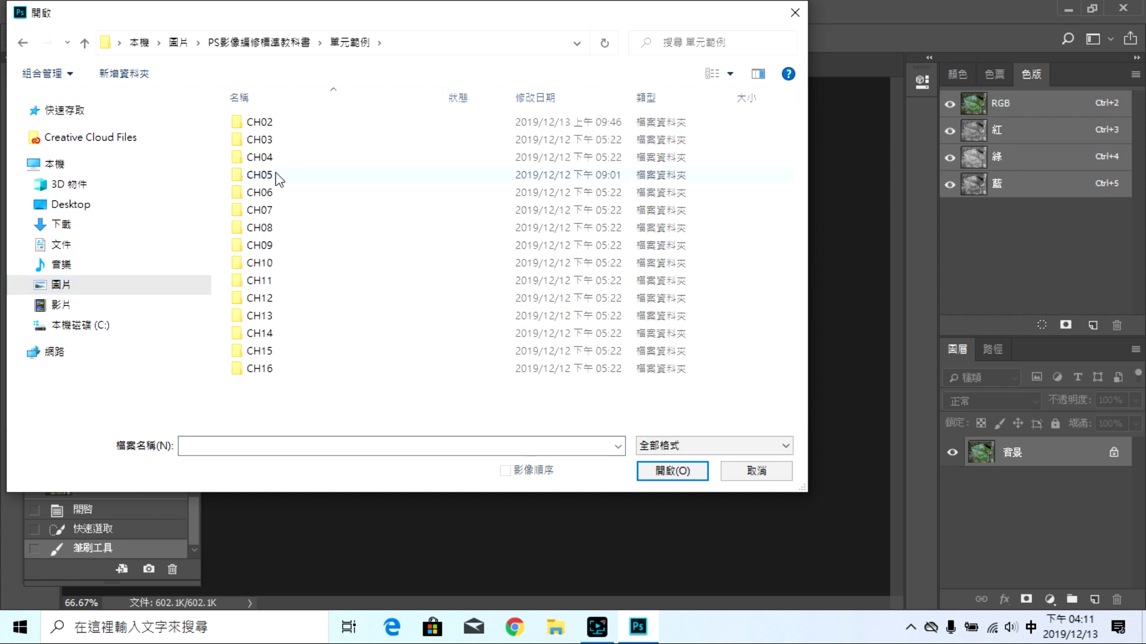
pyautogui.doubleClick(263, 158)
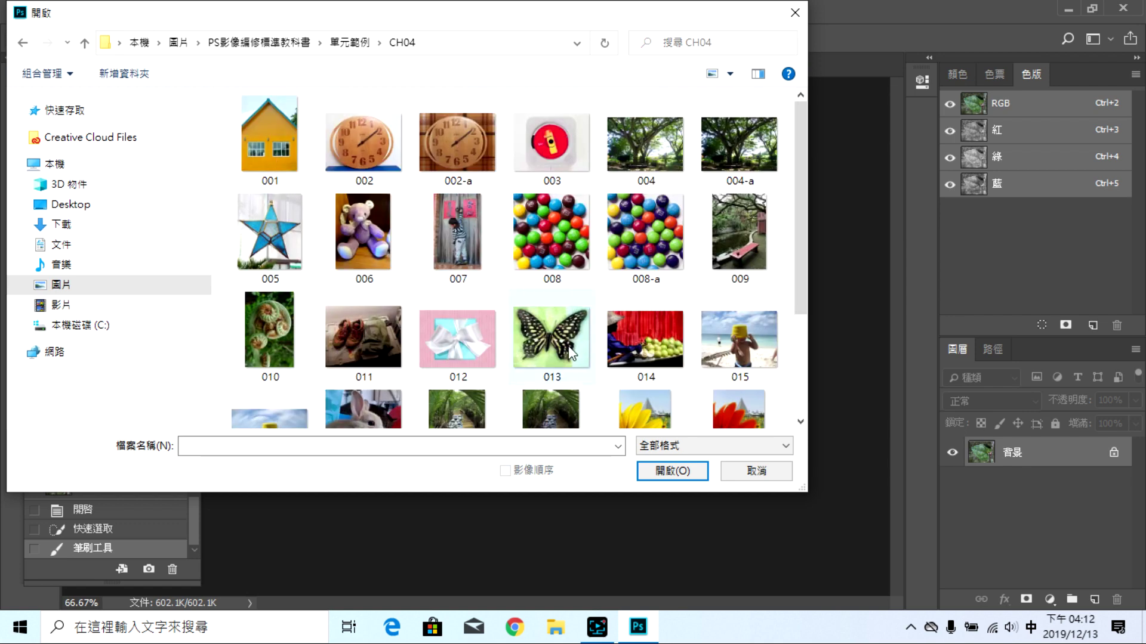
pyautogui.click(557, 349)
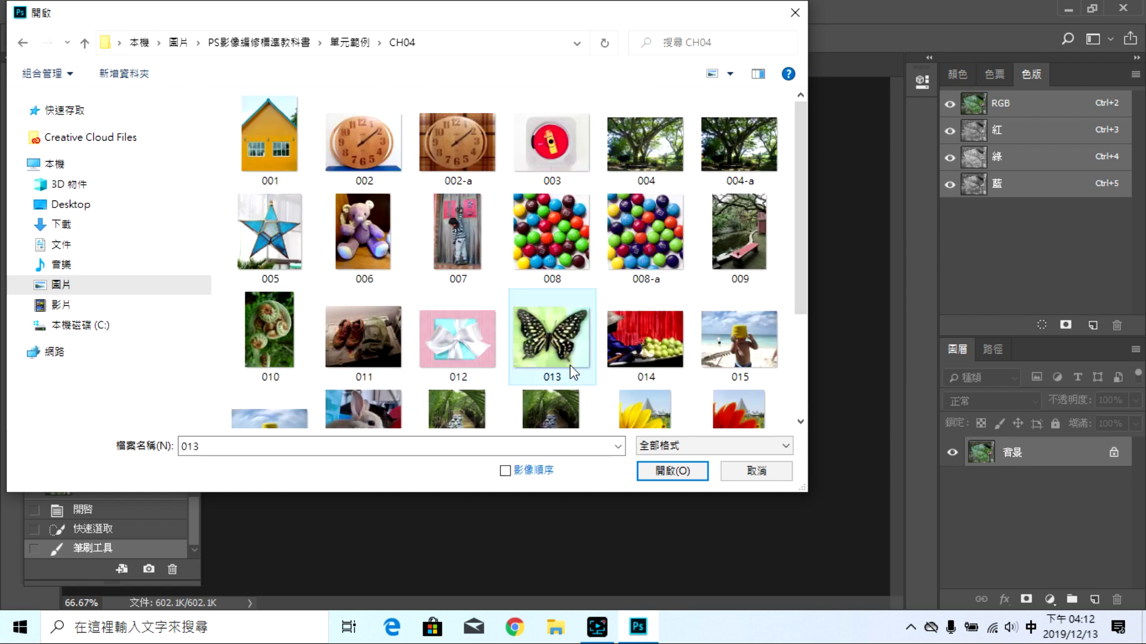
pyautogui.click(663, 474)
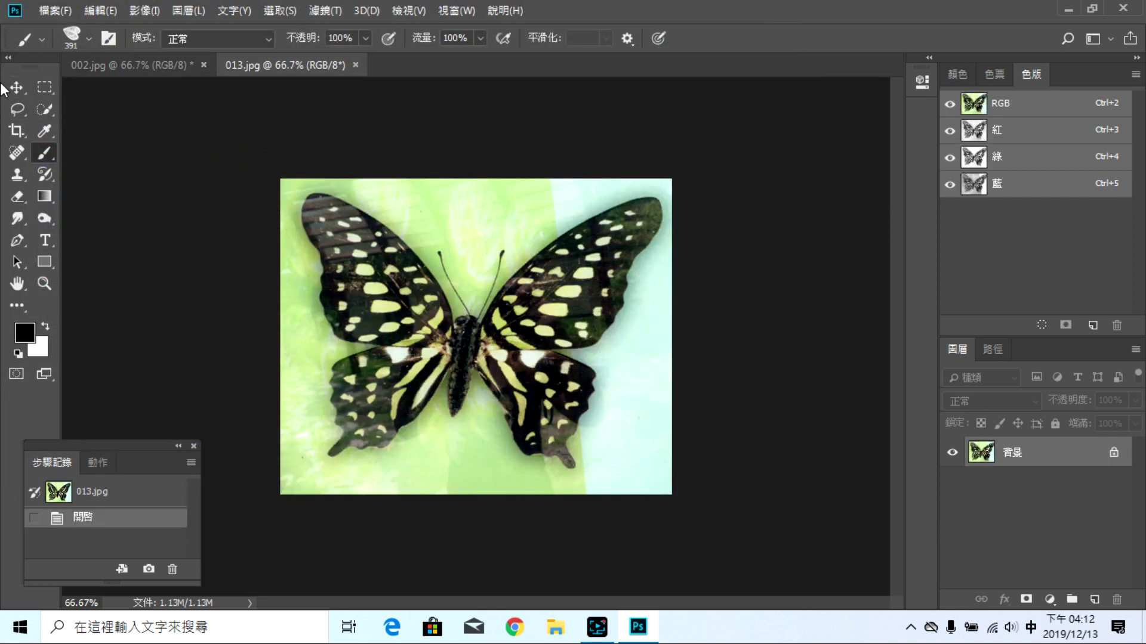
# Step: Select the butterfly's wings and body with the Quick Selection tool
pyautogui.click(43, 105)
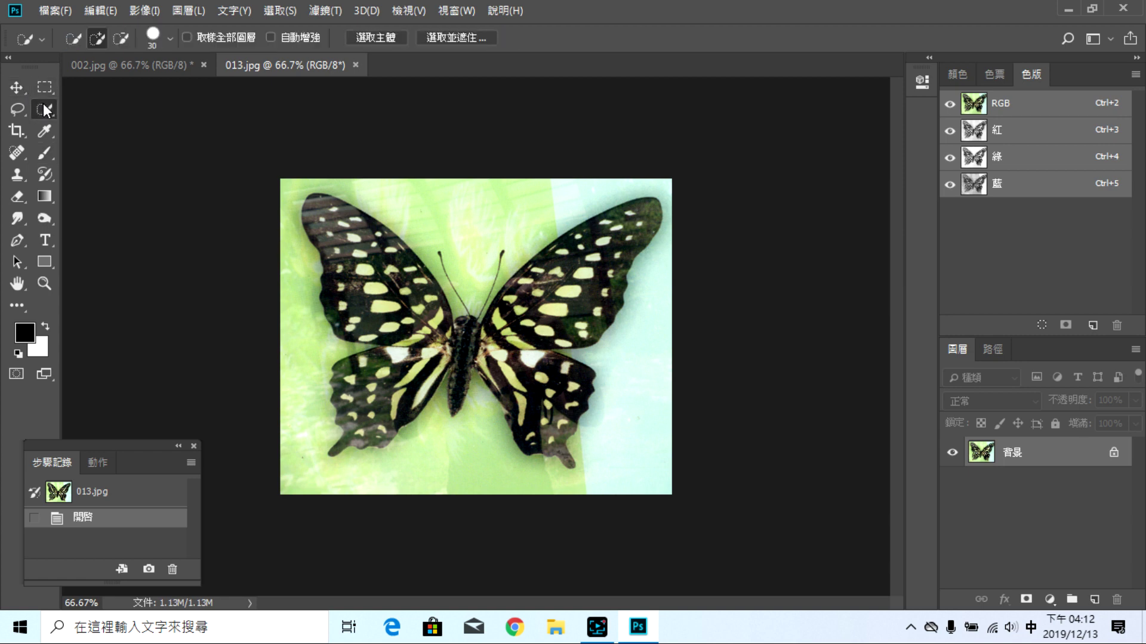
pyautogui.moveTo(325, 231)
pyautogui.mouseDown()
pyautogui.moveTo(405, 333)
pyautogui.moveTo(406, 376)
pyautogui.moveTo(366, 414)
pyautogui.moveTo(418, 366)
pyautogui.moveTo(498, 352)
pyautogui.moveTo(605, 281)
pyautogui.moveTo(600, 241)
pyautogui.moveTo(578, 257)
pyautogui.mouseUp()
pyautogui.moveTo(512, 358)
pyautogui.mouseDown()
pyautogui.moveTo(540, 424)
pyautogui.moveTo(561, 411)
pyautogui.moveTo(551, 418)
pyautogui.mouseUp()
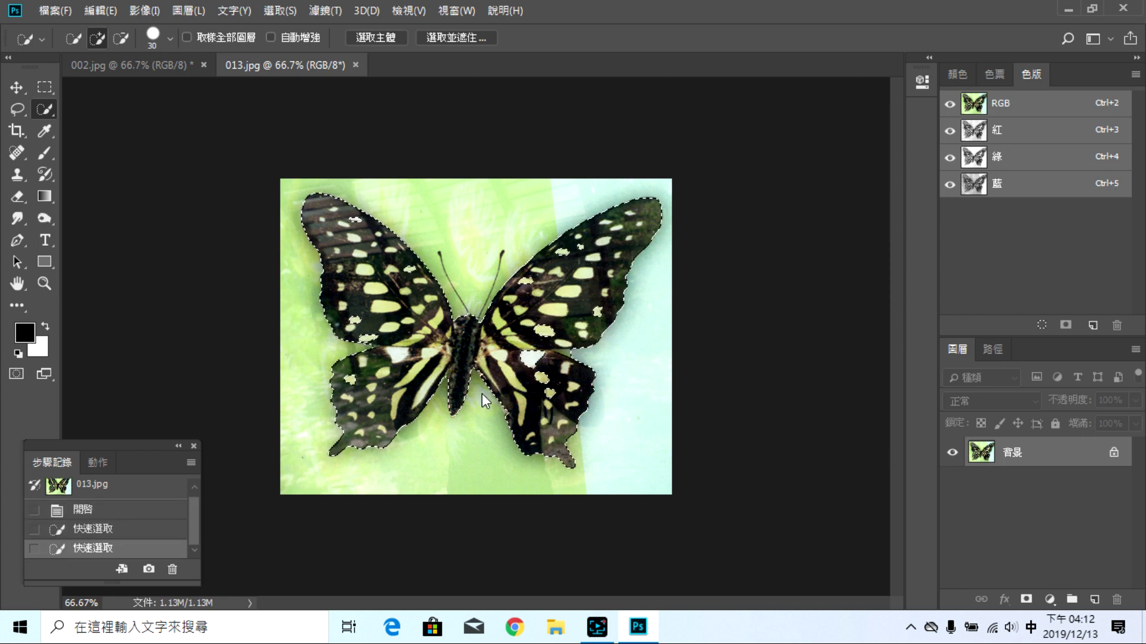
pyautogui.click(482, 393)
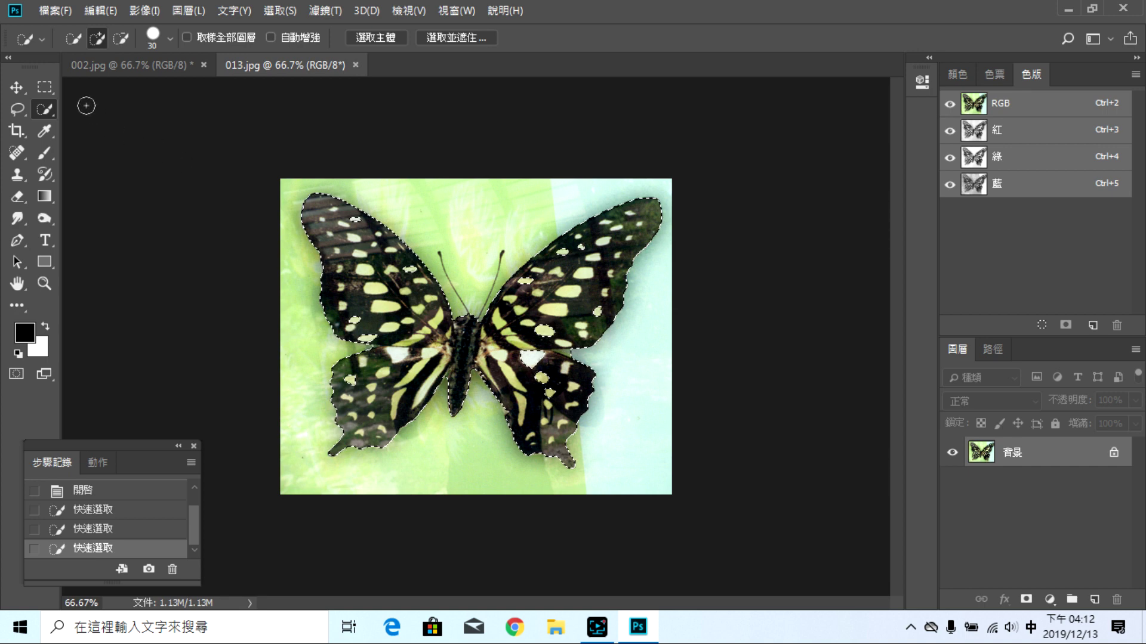
# Step: Define the selected butterfly as a brush preset named 蝴蝶
pyautogui.click(99, 11)
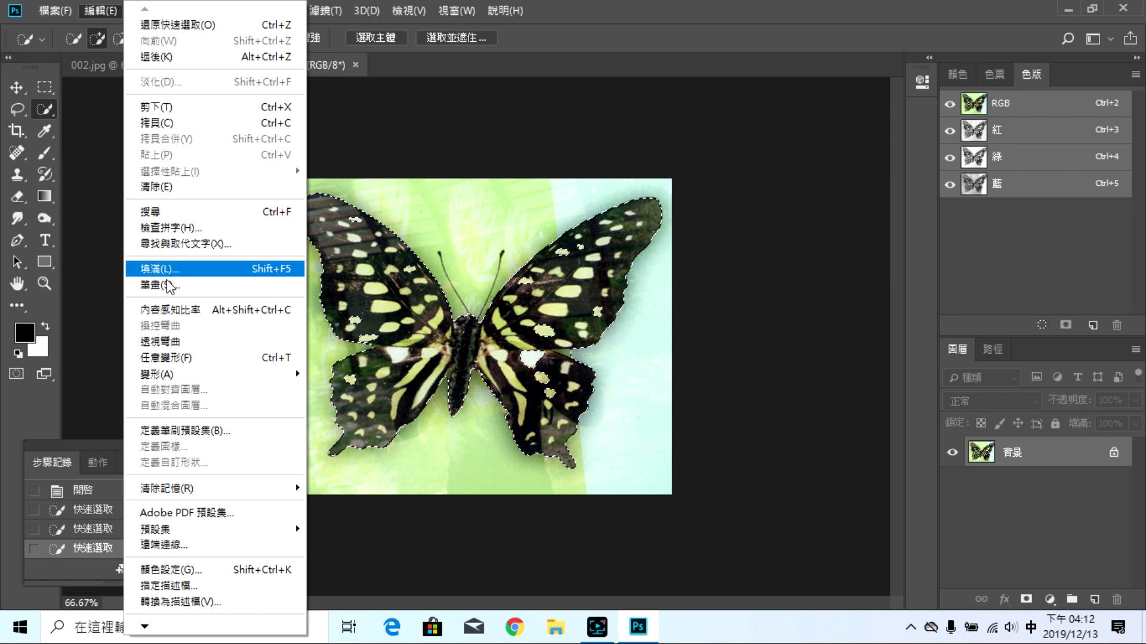
pyautogui.click(186, 437)
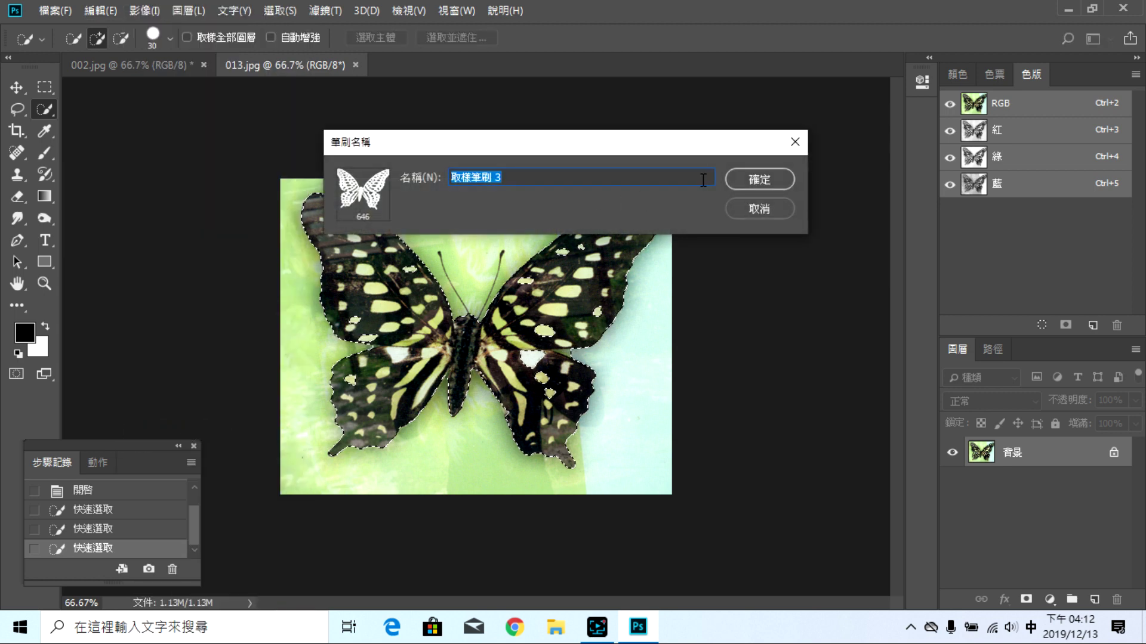
pyautogui.write('胡')
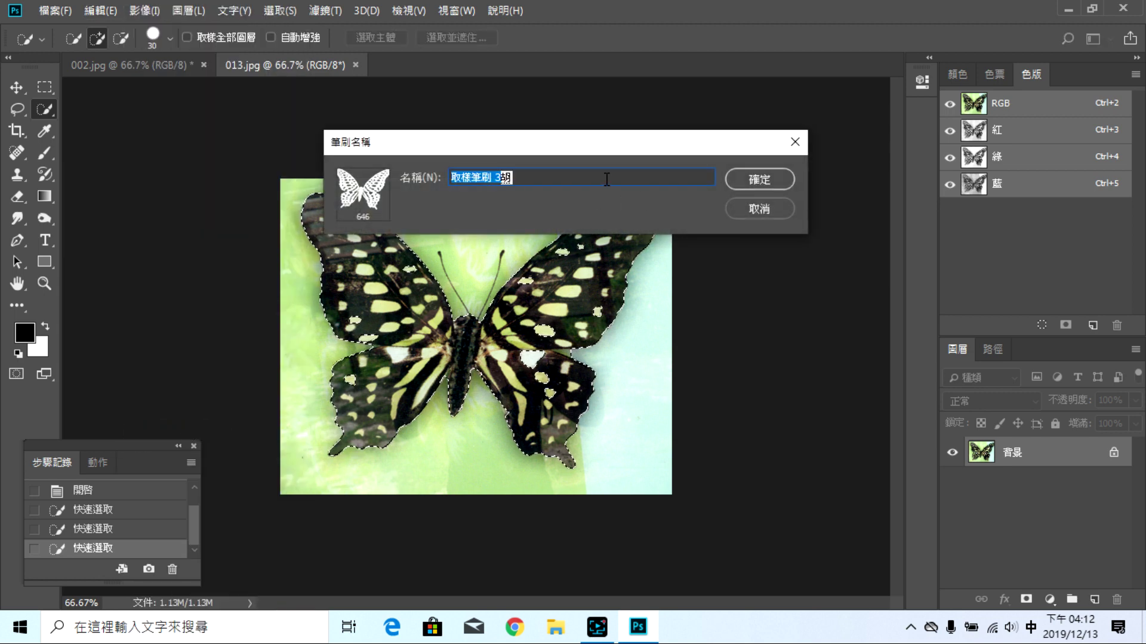
pyautogui.write('ㄉㄧ')
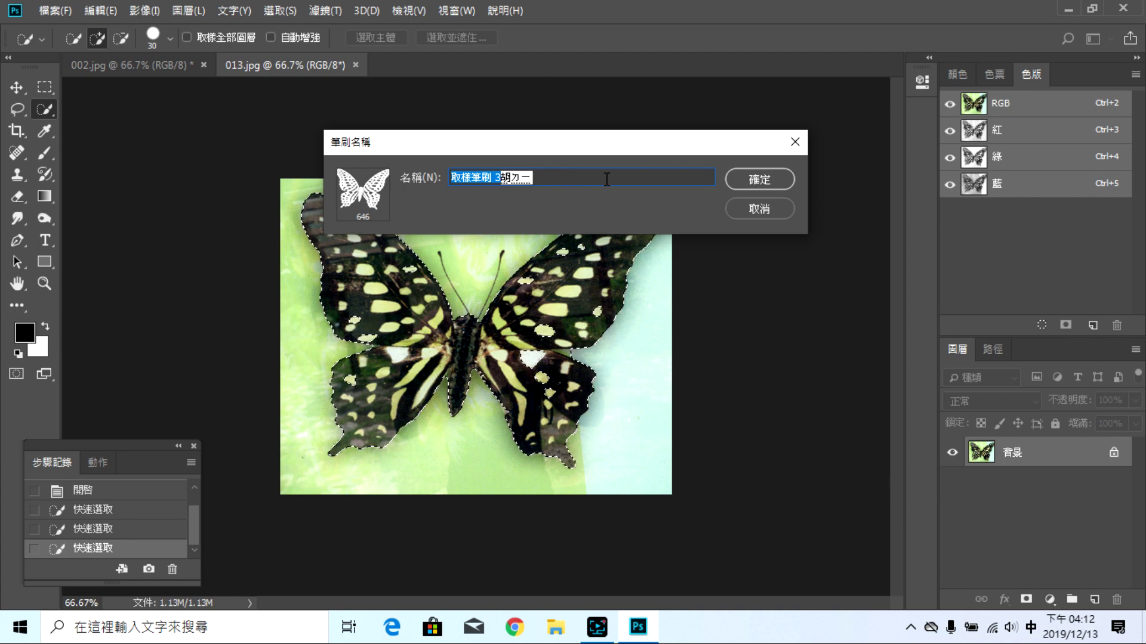
pyautogui.write('ㄝ6')
pyautogui.press('Return')
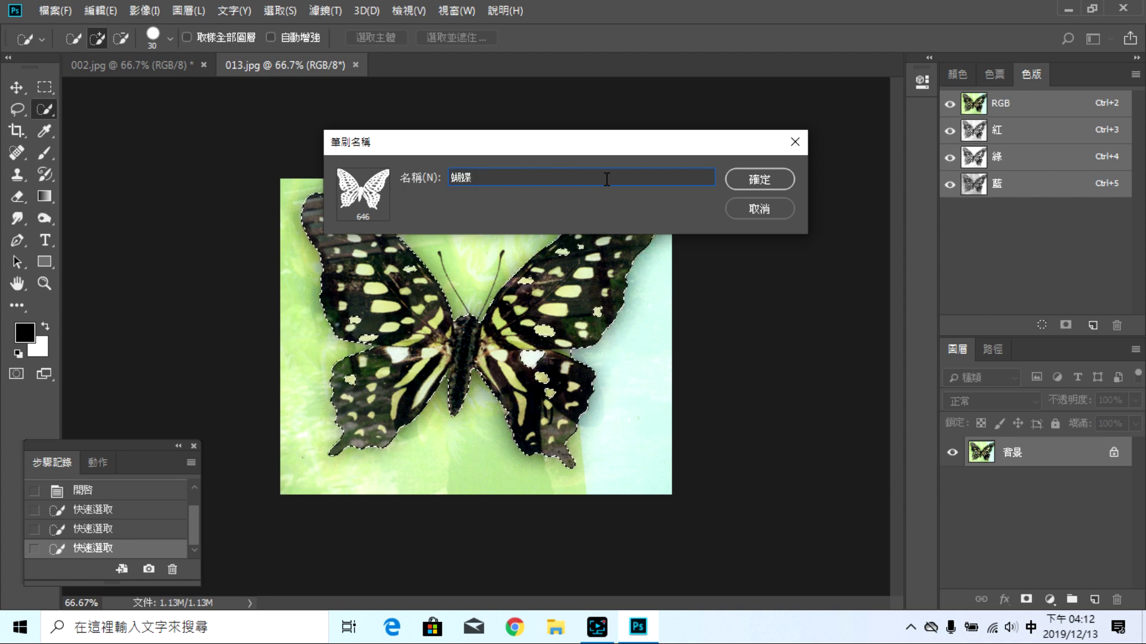
pyautogui.click(777, 179)
# Step: Activate the Brush tool and check the butterfly brush in the brush preset list
pyautogui.press('b')
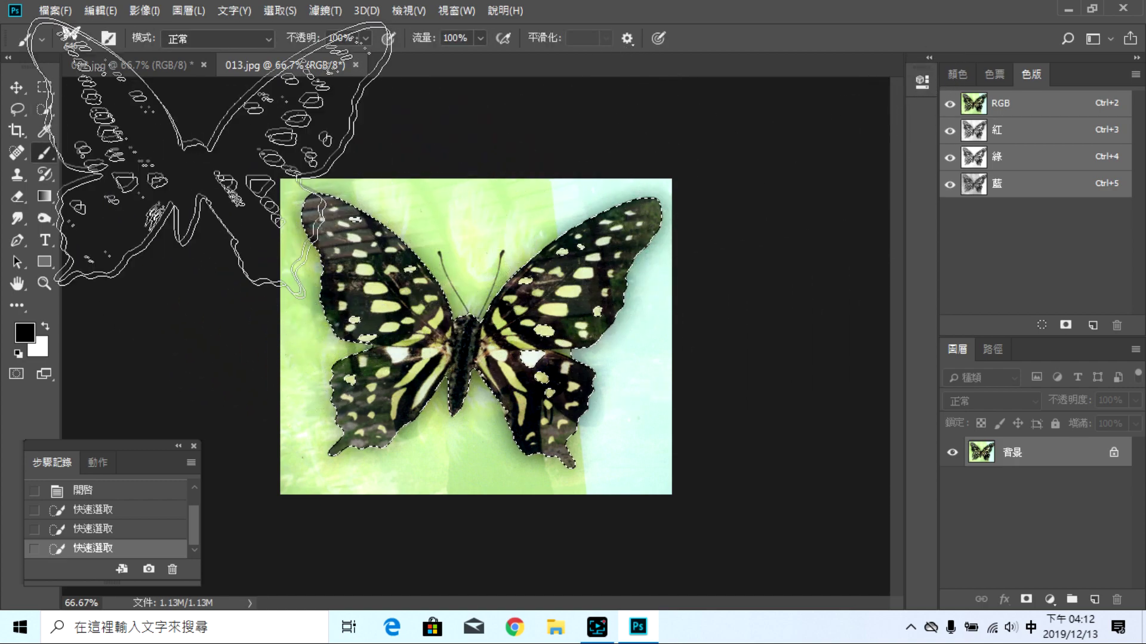
pyautogui.click(85, 38)
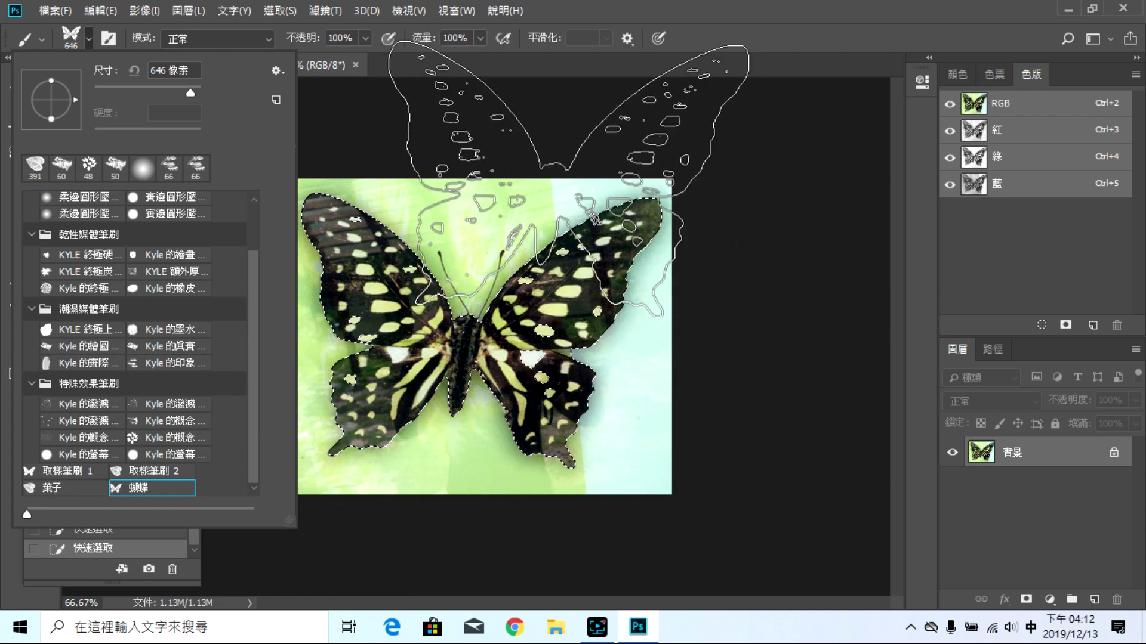
pyautogui.click(537, 155)
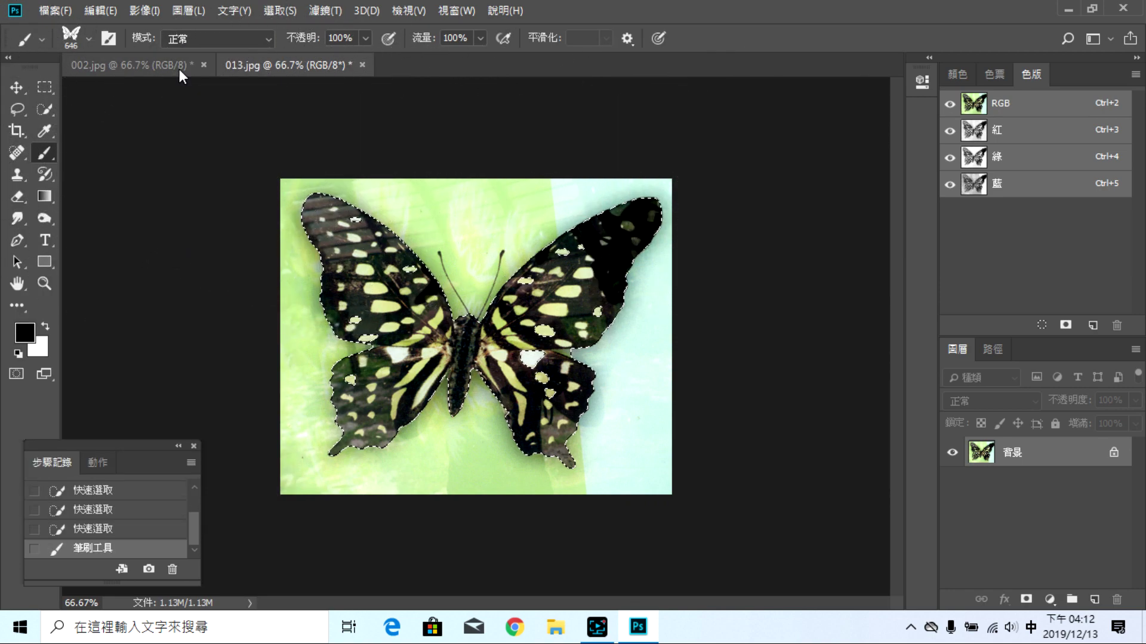
# Step: Close 002.jpg and 013.jpg without saving the changes
pyautogui.click(204, 65)
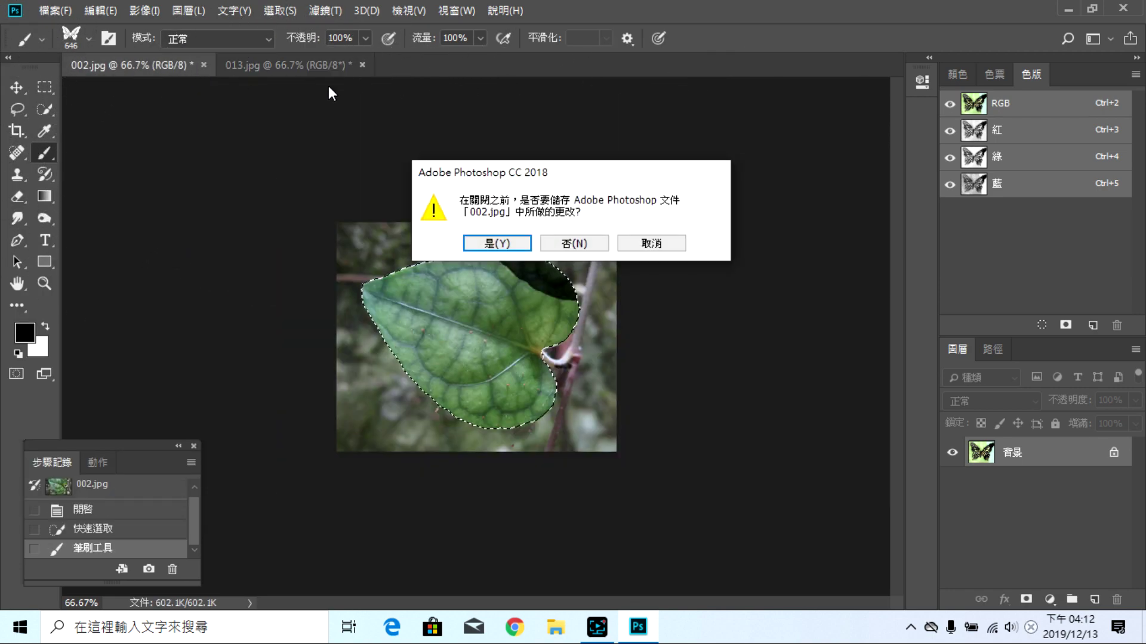
pyautogui.click(557, 242)
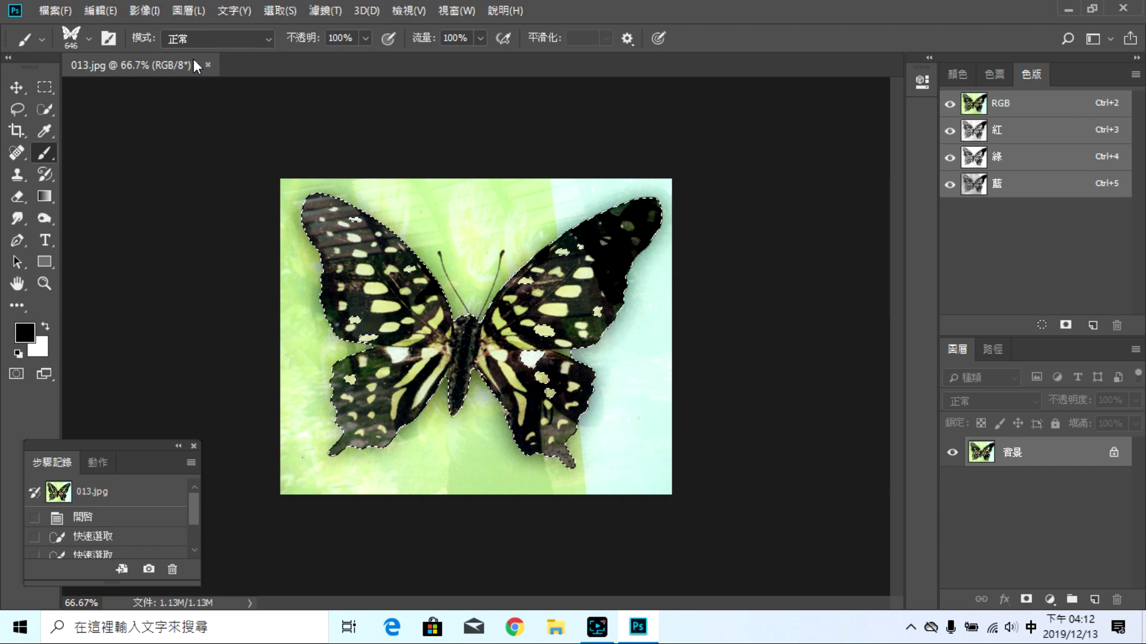
pyautogui.click(208, 64)
pyautogui.click(531, 243)
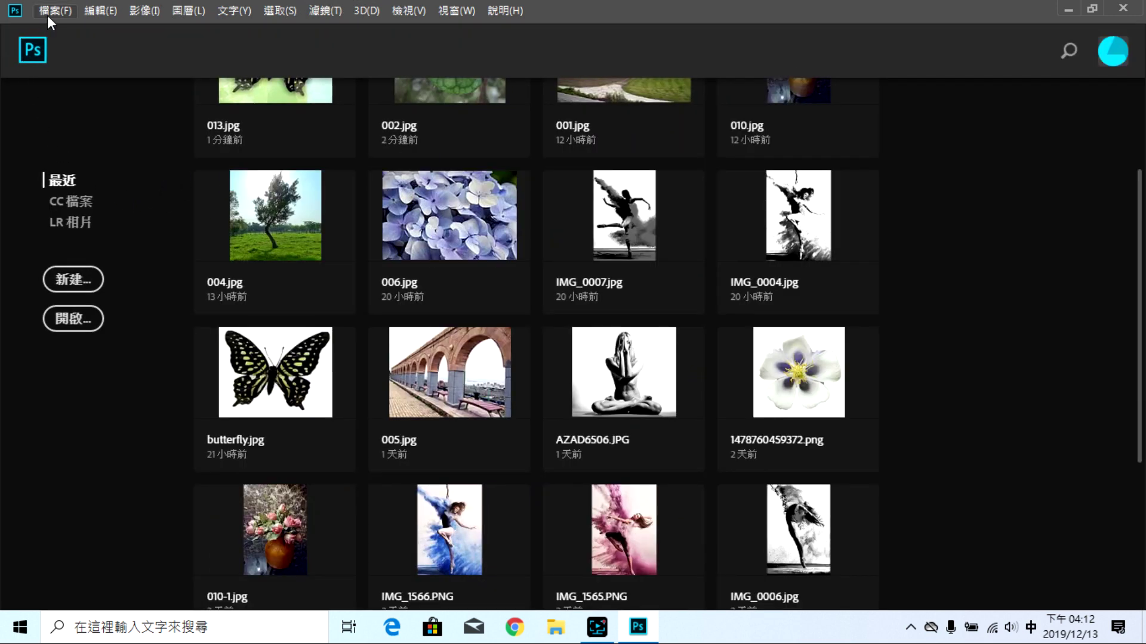
# Step: Create a new portrait A4 document, 210 x 297 mm at 300 ppi, RGB colour with a white background
pyautogui.click(51, 10)
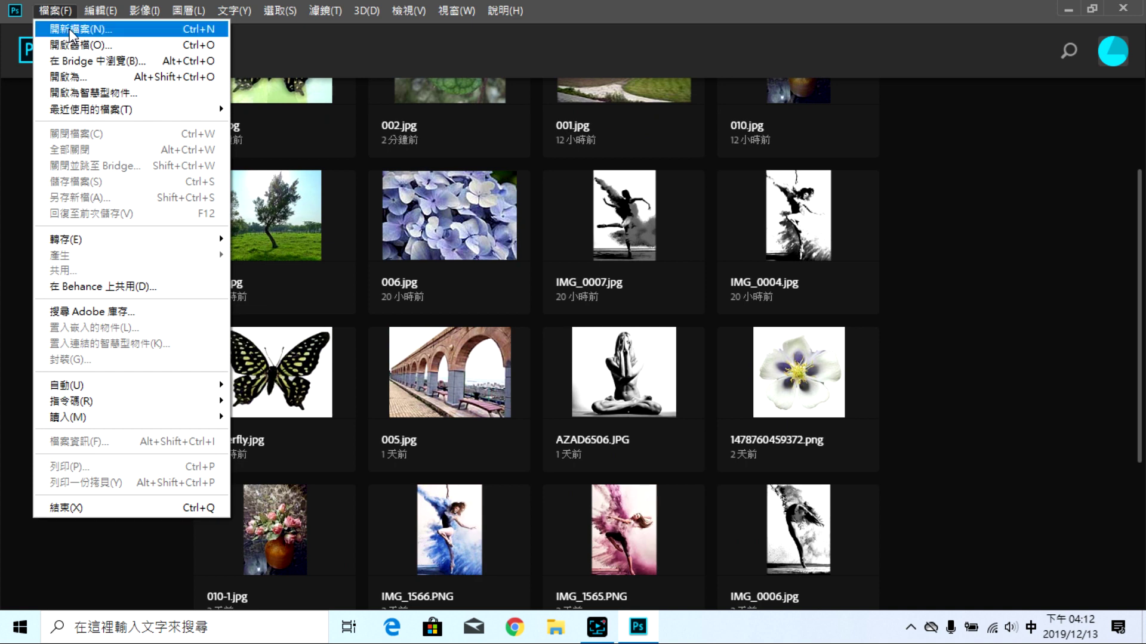
pyautogui.click(69, 29)
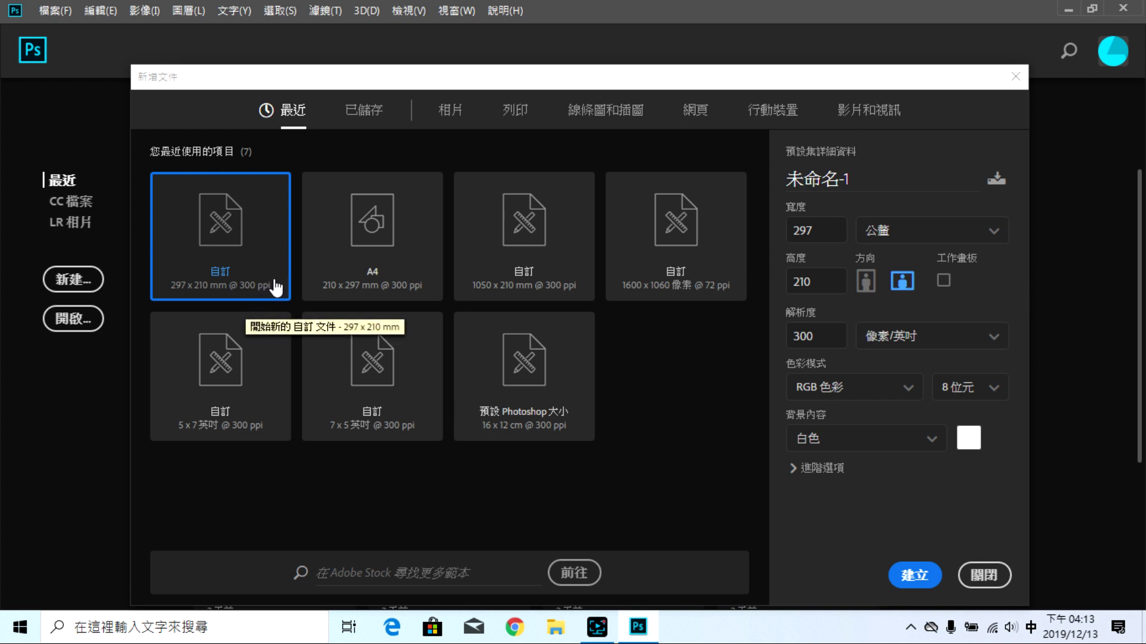
pyautogui.click(382, 254)
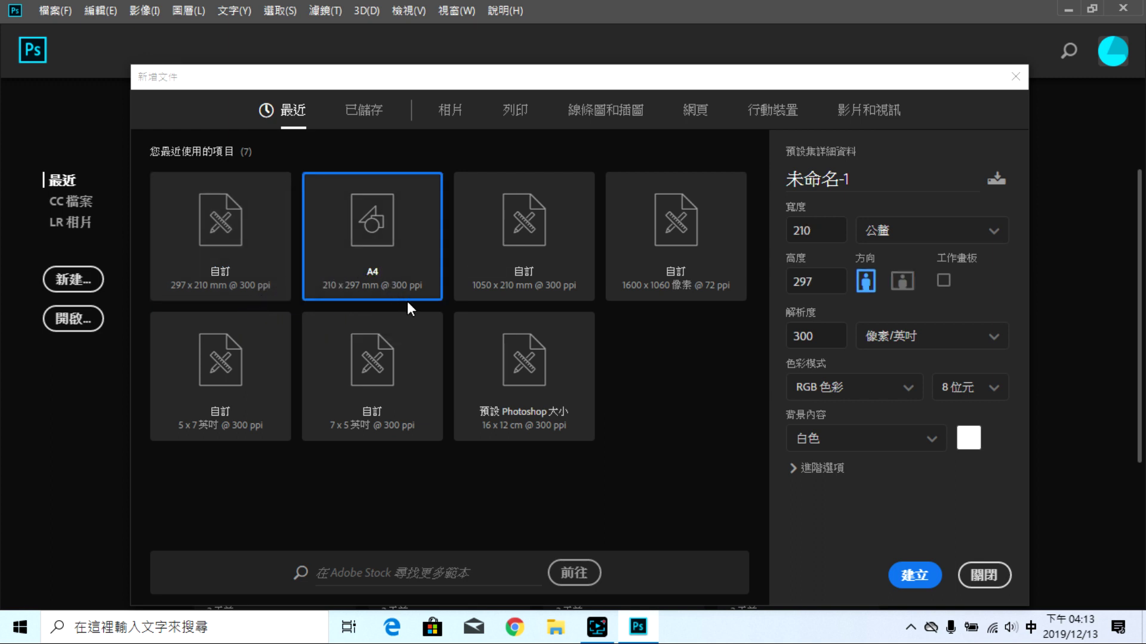
pyautogui.click(914, 575)
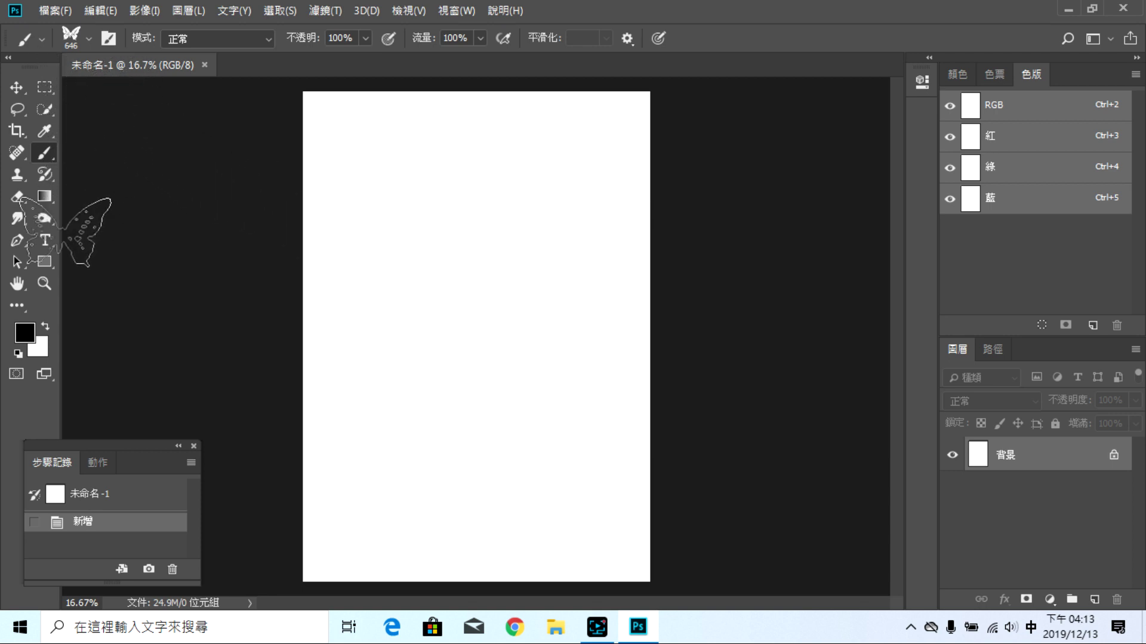
# Step: Set the foreground colour to bright red, f10c0c
pyautogui.click(29, 332)
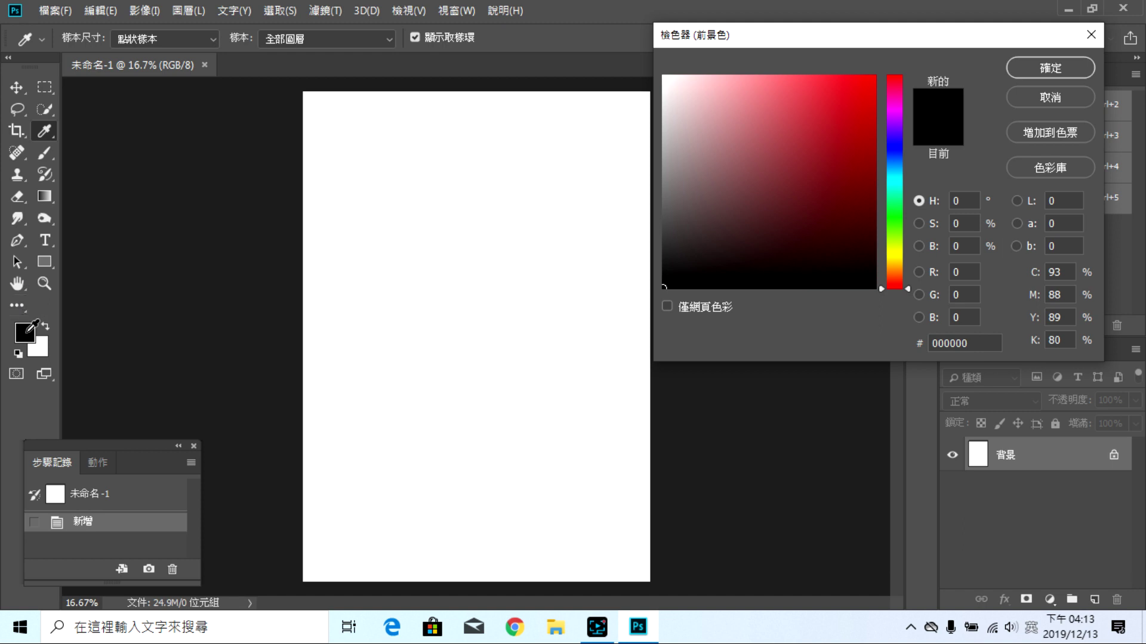
pyautogui.click(865, 86)
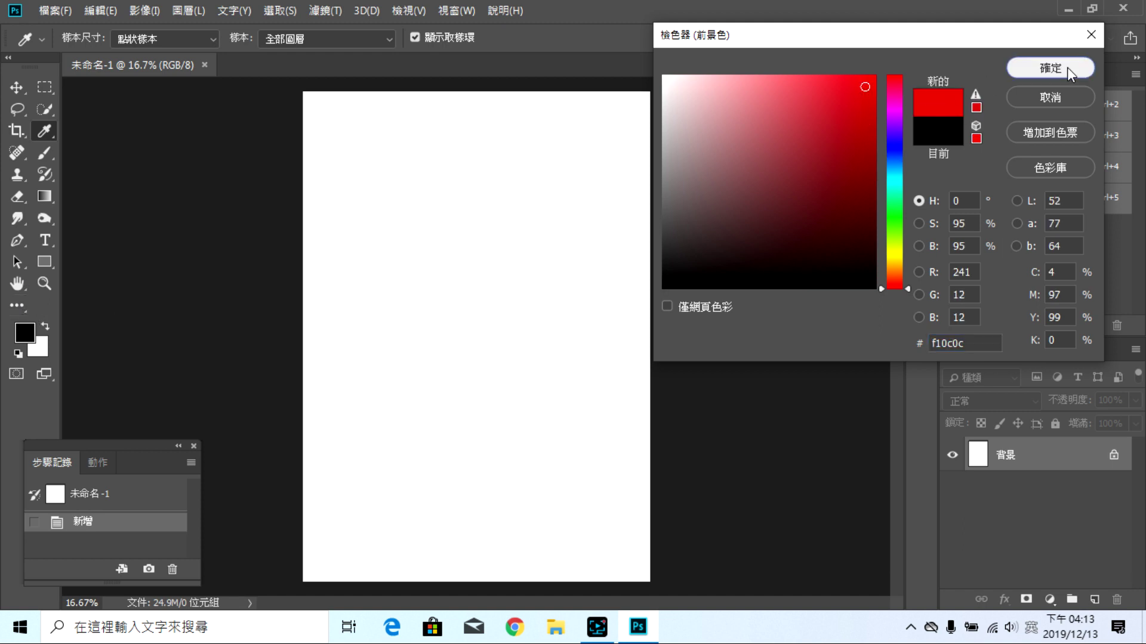
pyautogui.click(1067, 67)
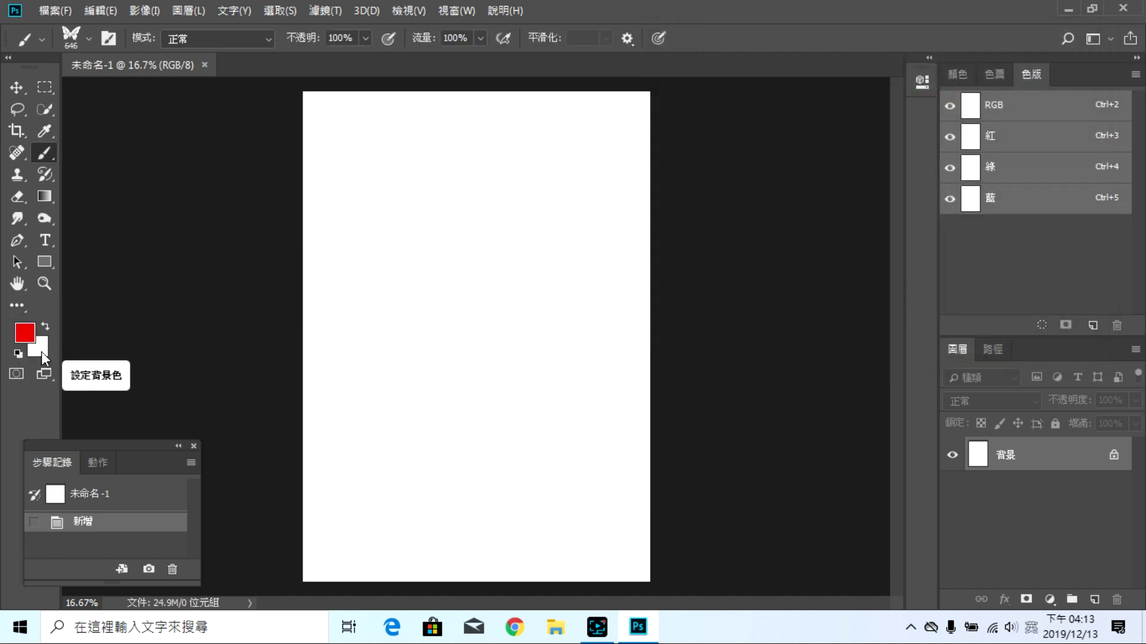
# Step: Stamp three red butterflies on the upper half of the blank page
pyautogui.click(383, 190)
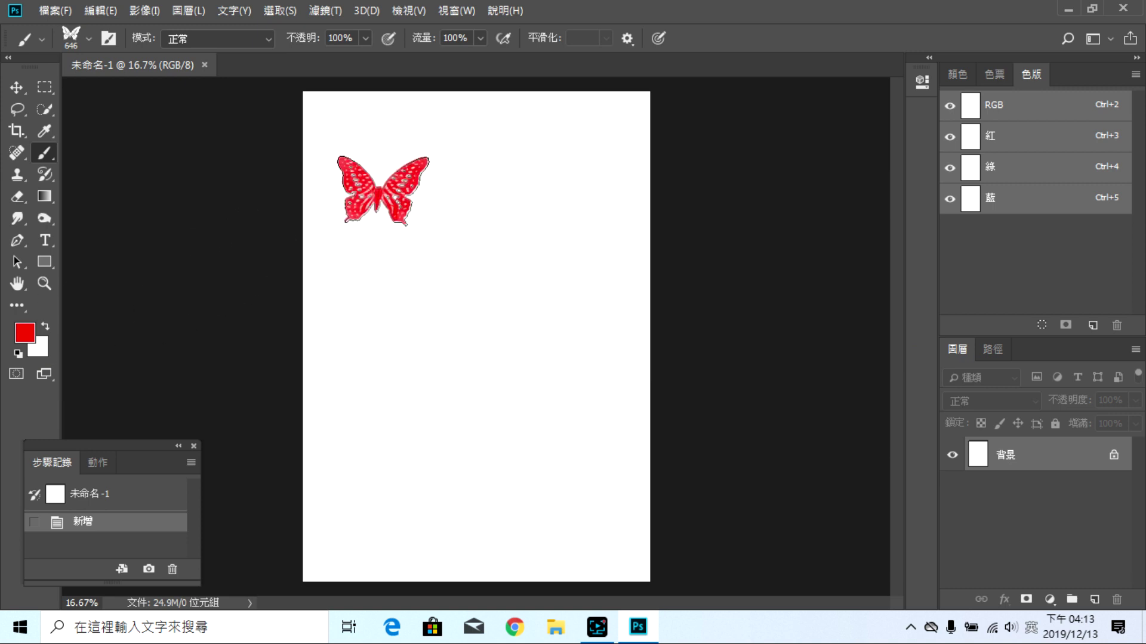
pyautogui.click(472, 224)
pyautogui.click(435, 291)
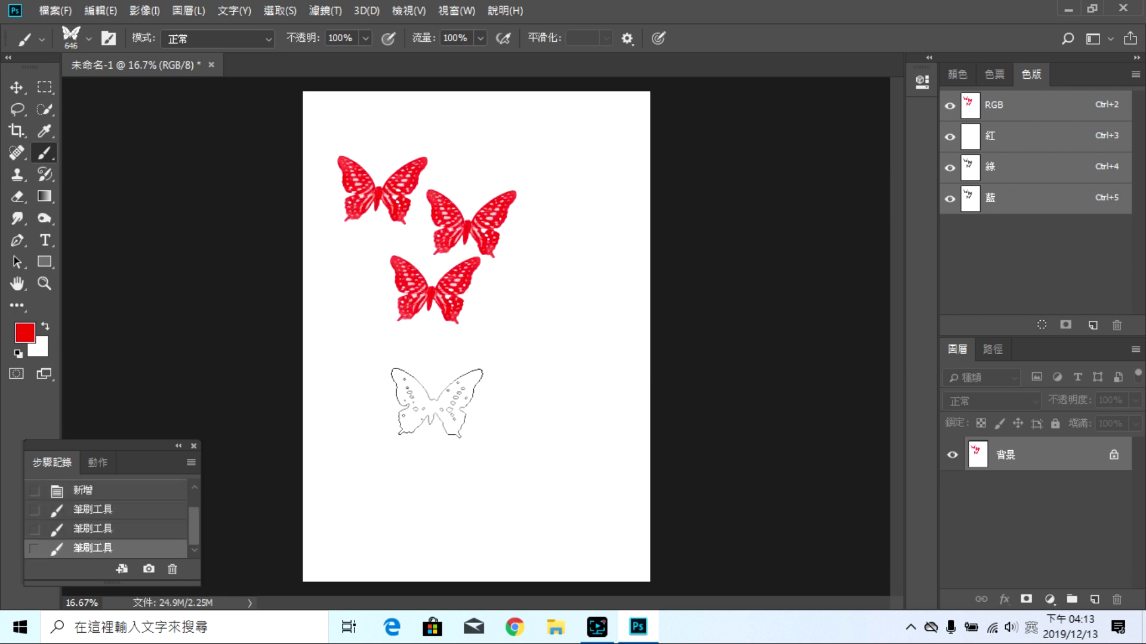
# Step: Switch to the 葉子 brush preset and stamp eight red leaves below and beside the butterflies
pyautogui.click(88, 39)
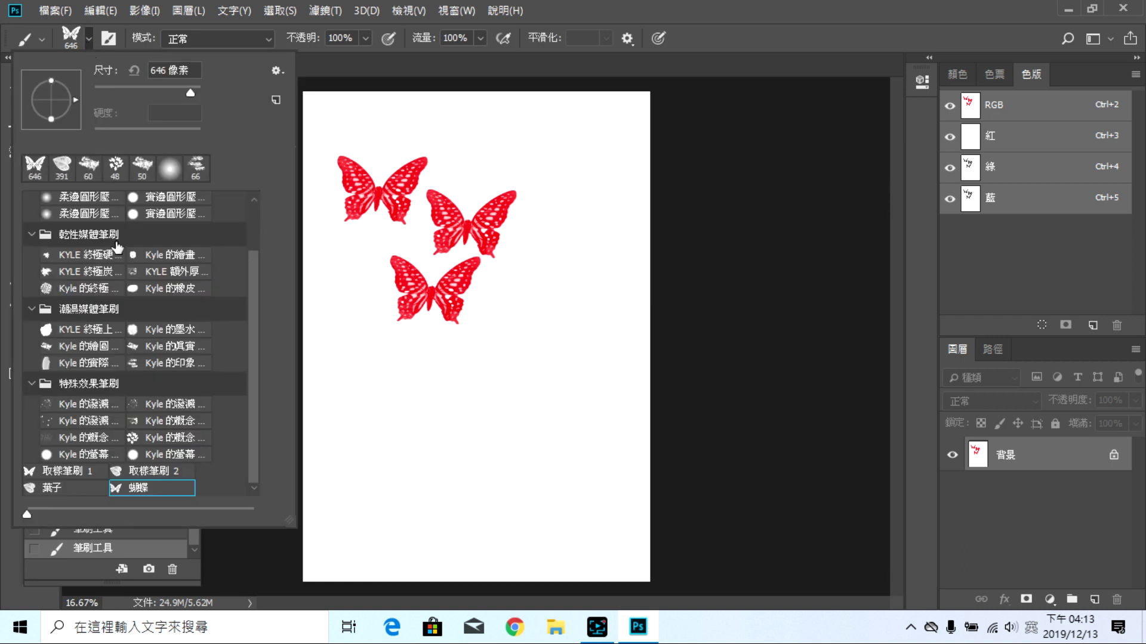
pyautogui.click(76, 487)
pyautogui.click(482, 379)
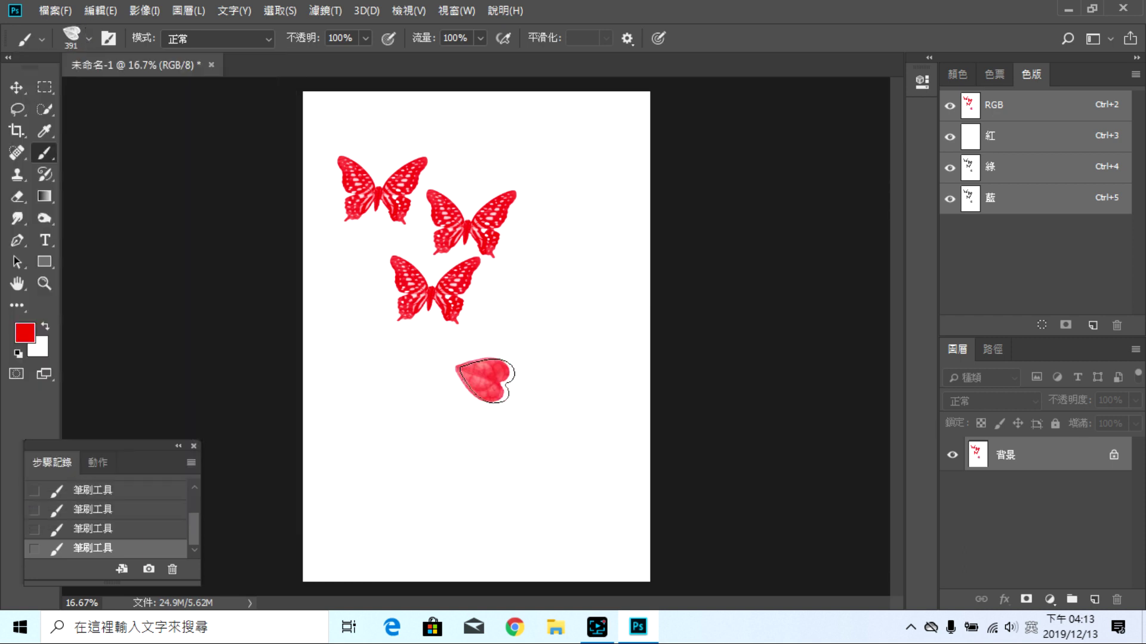
pyautogui.click(533, 273)
pyautogui.click(463, 349)
pyautogui.click(394, 383)
pyautogui.click(446, 444)
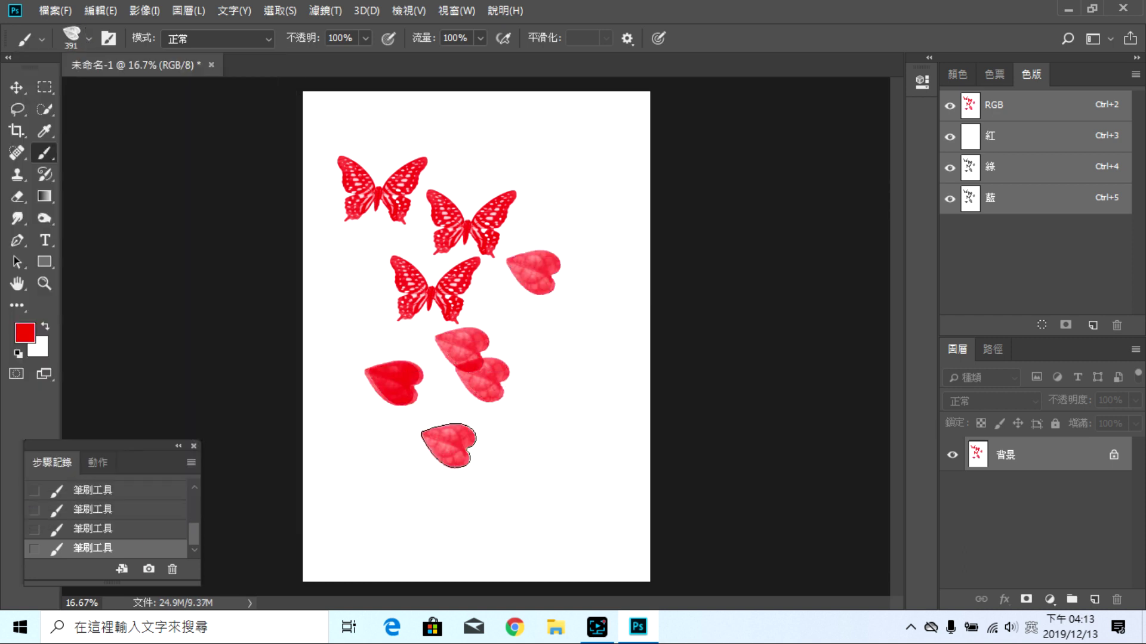
pyautogui.click(559, 468)
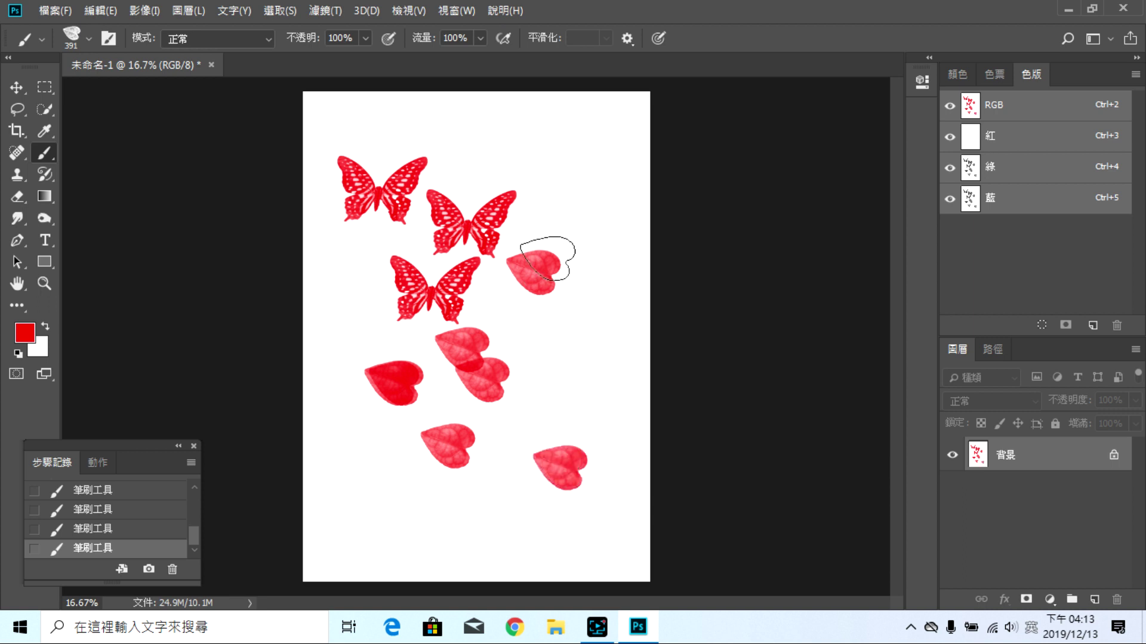
pyautogui.click(554, 183)
pyautogui.click(573, 356)
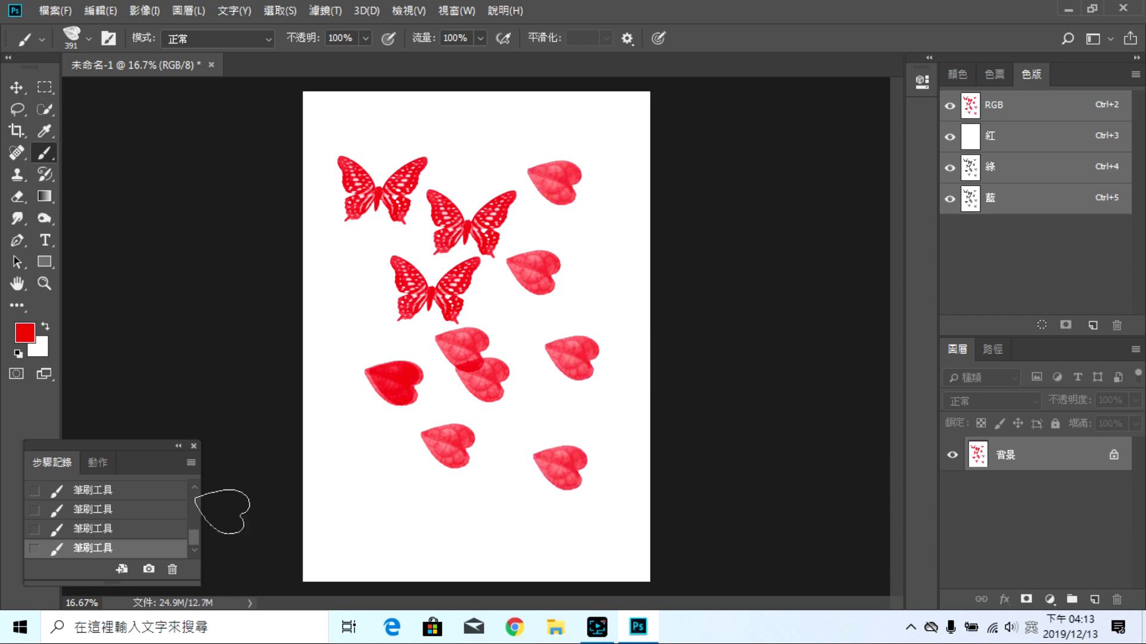
# Step: Revert the document to its initial blank snapshot in the history
pyautogui.moveTo(192, 546); pyautogui.dragTo(195, 509)
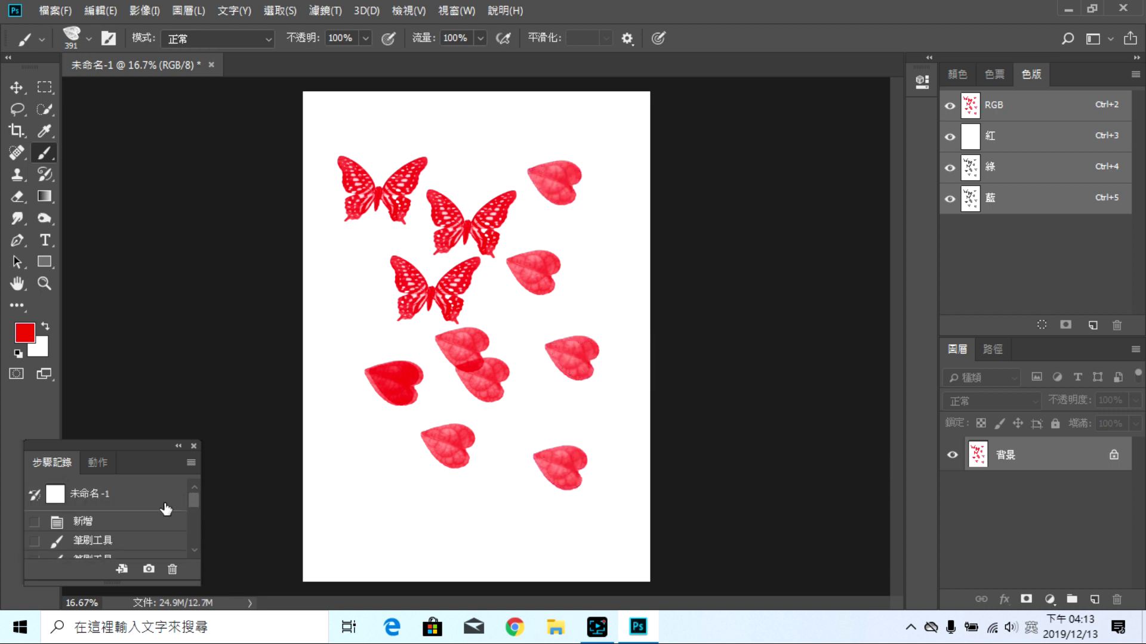
pyautogui.click(146, 504)
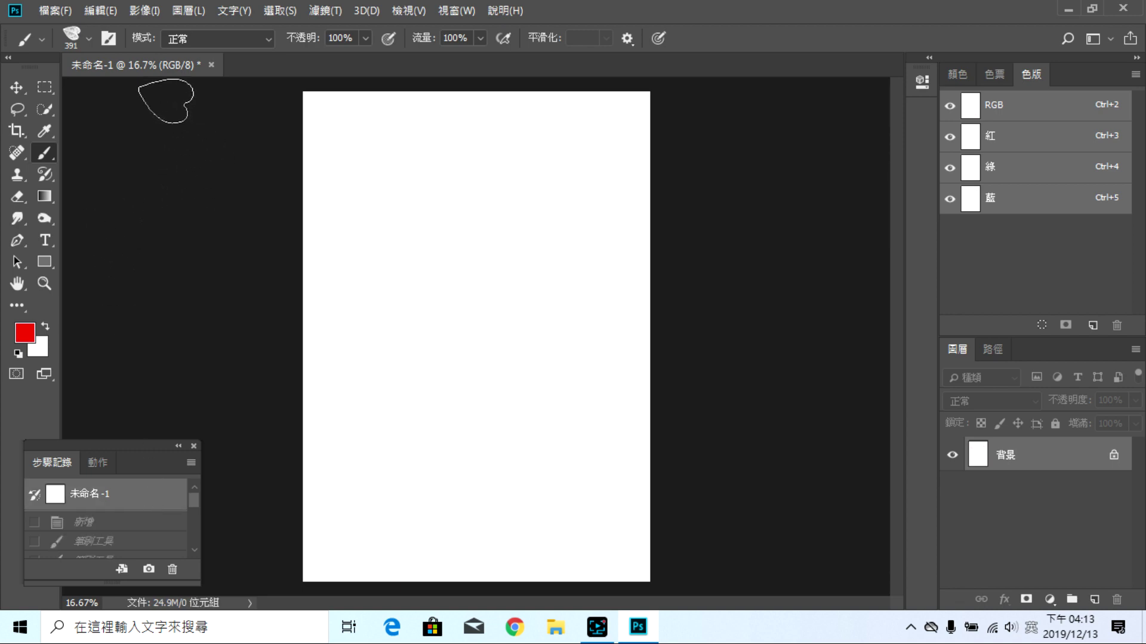
# Step: Set the leaf brush spacing to 125% and enable shape dynamics: size jitter 65%, minimum diameter 25%, angle jitter 43%, roundness jitter 9%
pyautogui.click(108, 39)
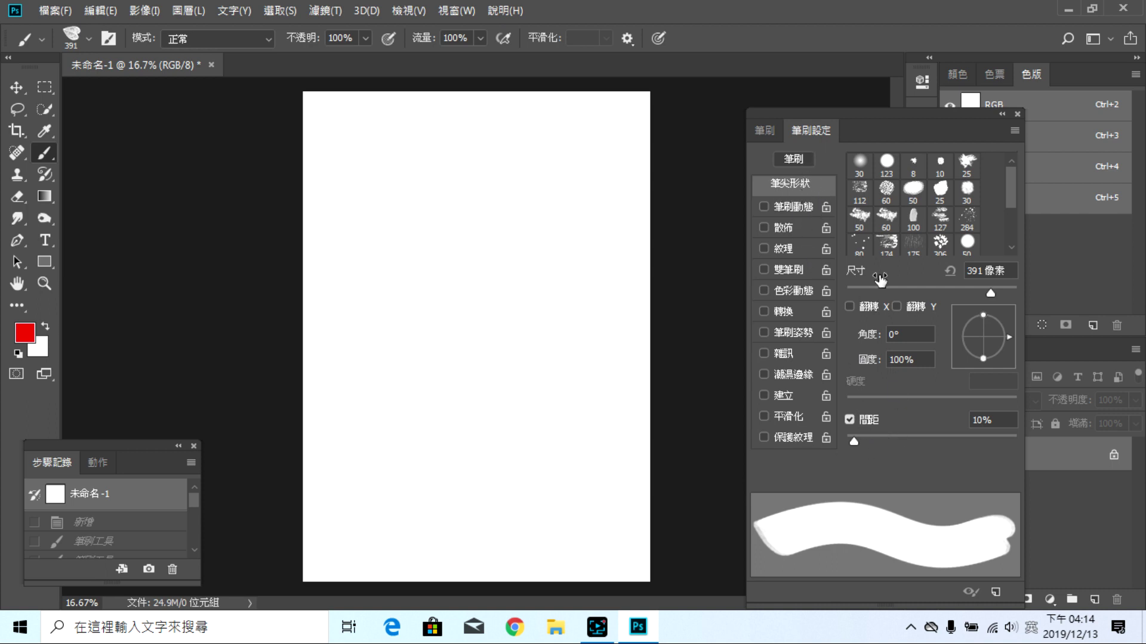
pyautogui.moveTo(857, 442)
pyautogui.mouseDown()
pyautogui.moveTo(953, 445)
pyautogui.moveTo(942, 445)
pyautogui.mouseUp()
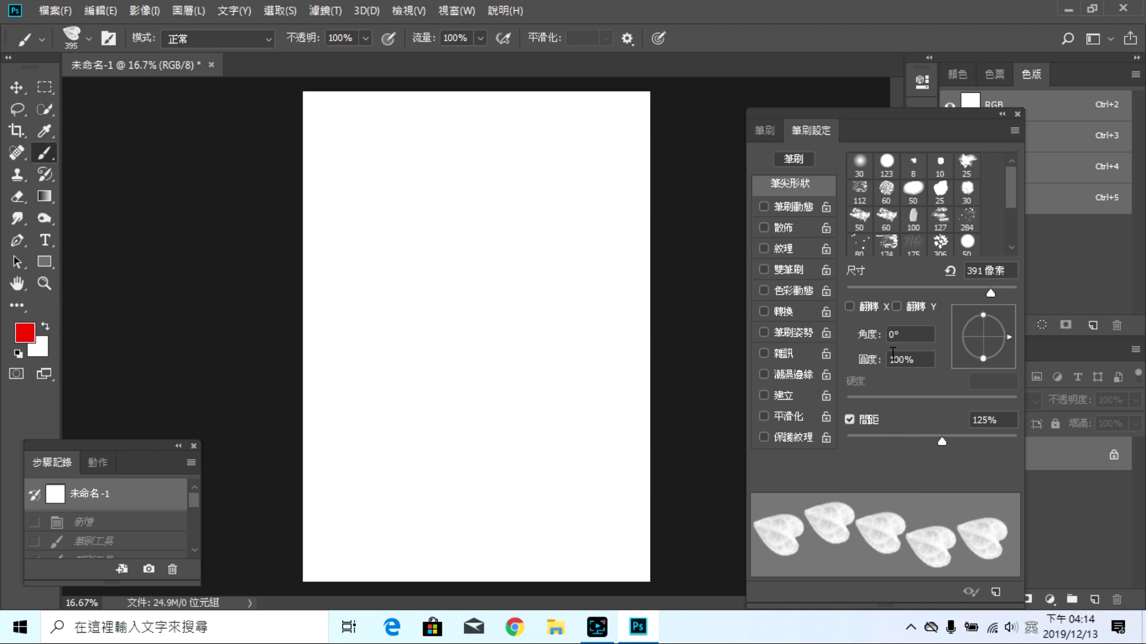
pyautogui.click(793, 207)
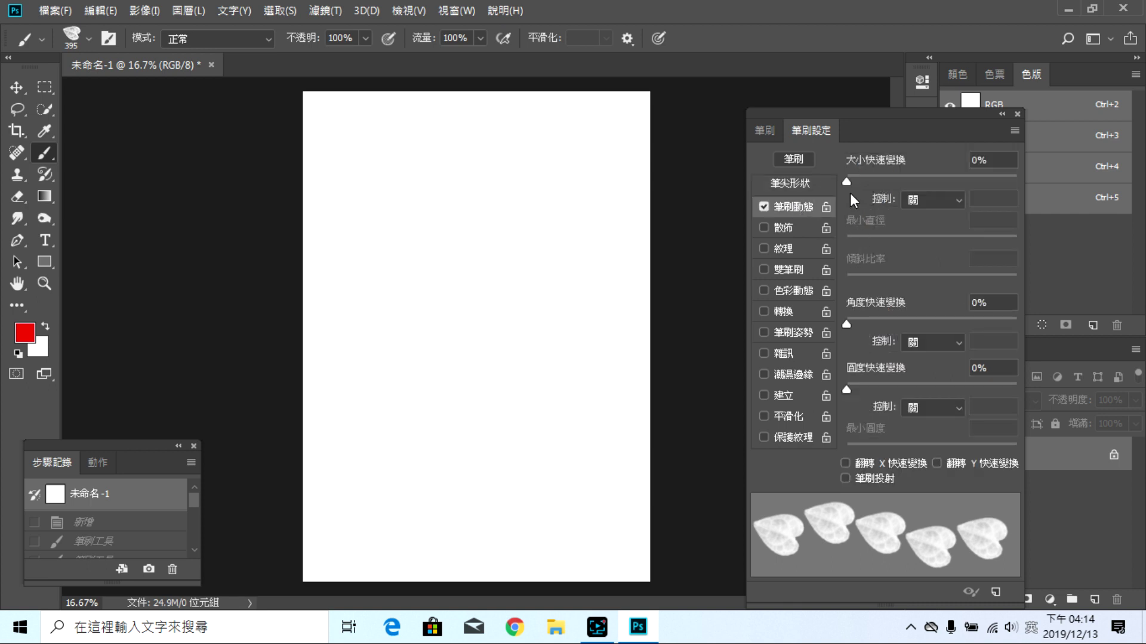
pyautogui.moveTo(851, 177)
pyautogui.mouseDown()
pyautogui.moveTo(976, 189)
pyautogui.moveTo(953, 192)
pyautogui.mouseUp()
pyautogui.moveTo(846, 242); pyautogui.dragTo(889, 240)
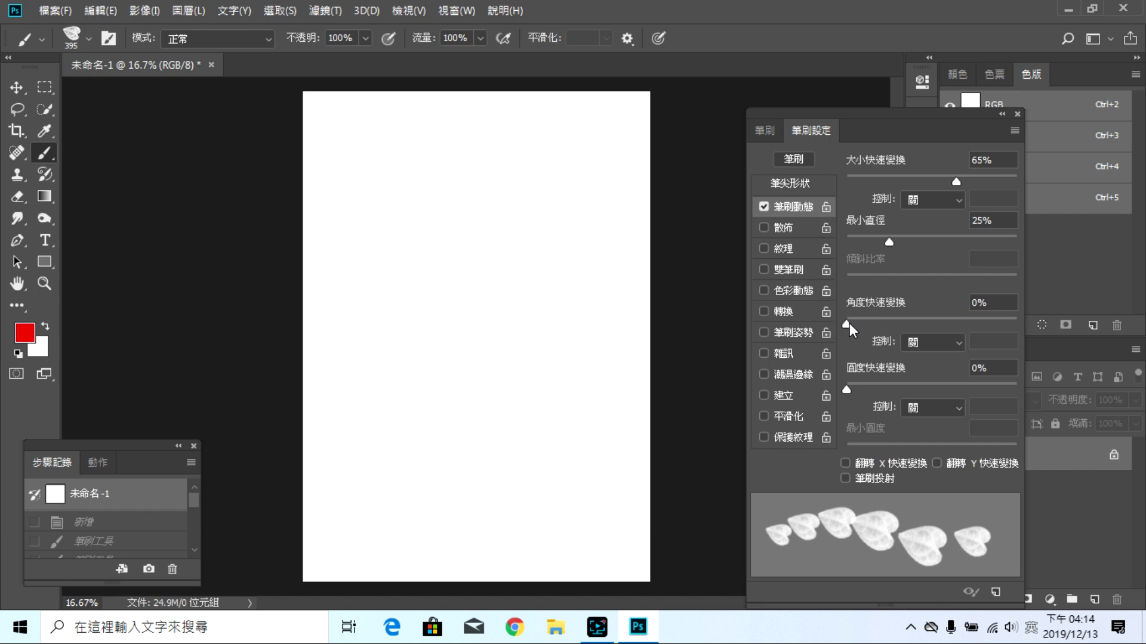
pyautogui.moveTo(849, 323)
pyautogui.mouseDown()
pyautogui.moveTo(932, 321)
pyautogui.moveTo(919, 323)
pyautogui.mouseUp()
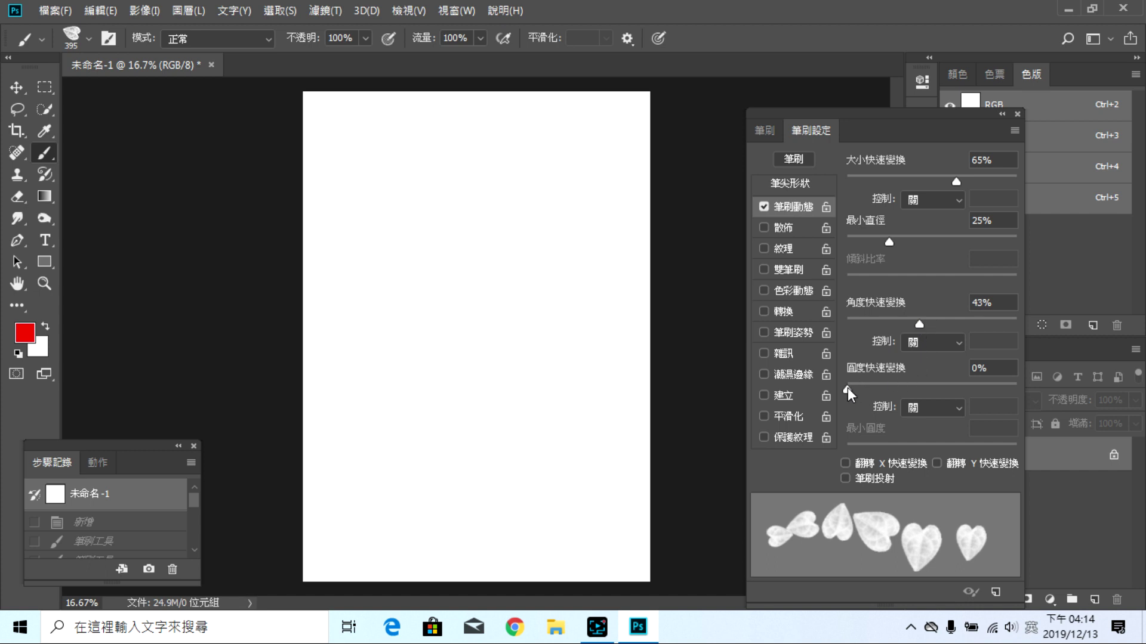
pyautogui.moveTo(848, 388)
pyautogui.mouseDown()
pyautogui.moveTo(879, 381)
pyautogui.moveTo(842, 380)
pyautogui.moveTo(862, 380)
pyautogui.mouseUp()
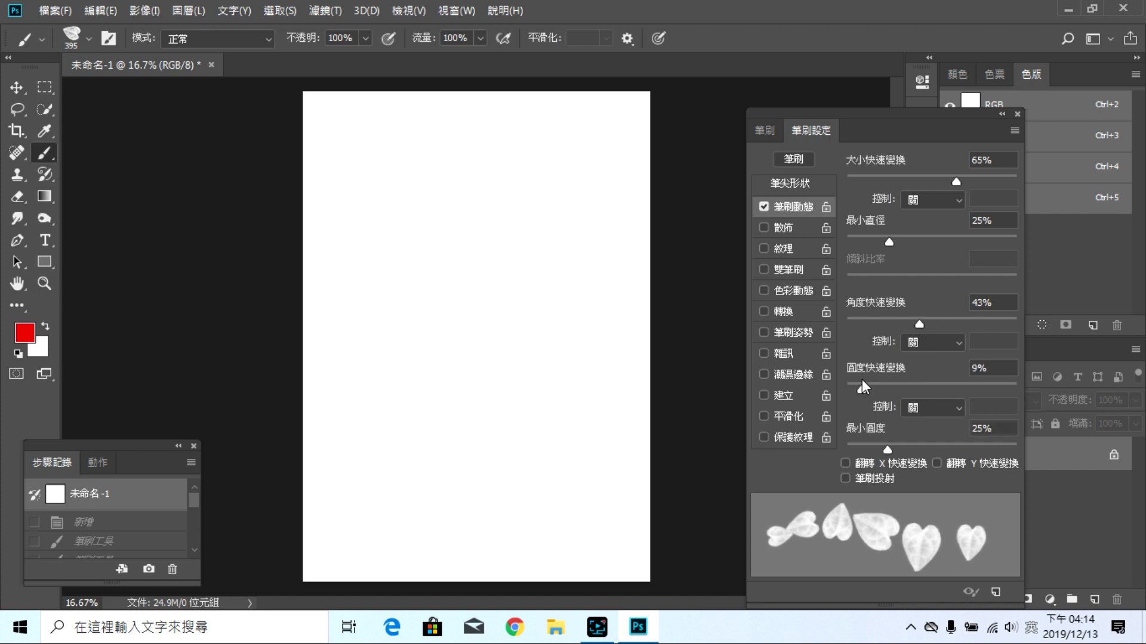
# Step: Enable scattering at 217% with a count of 2, and colour dynamics with 84% foreground/background jitter
pyautogui.click(795, 233)
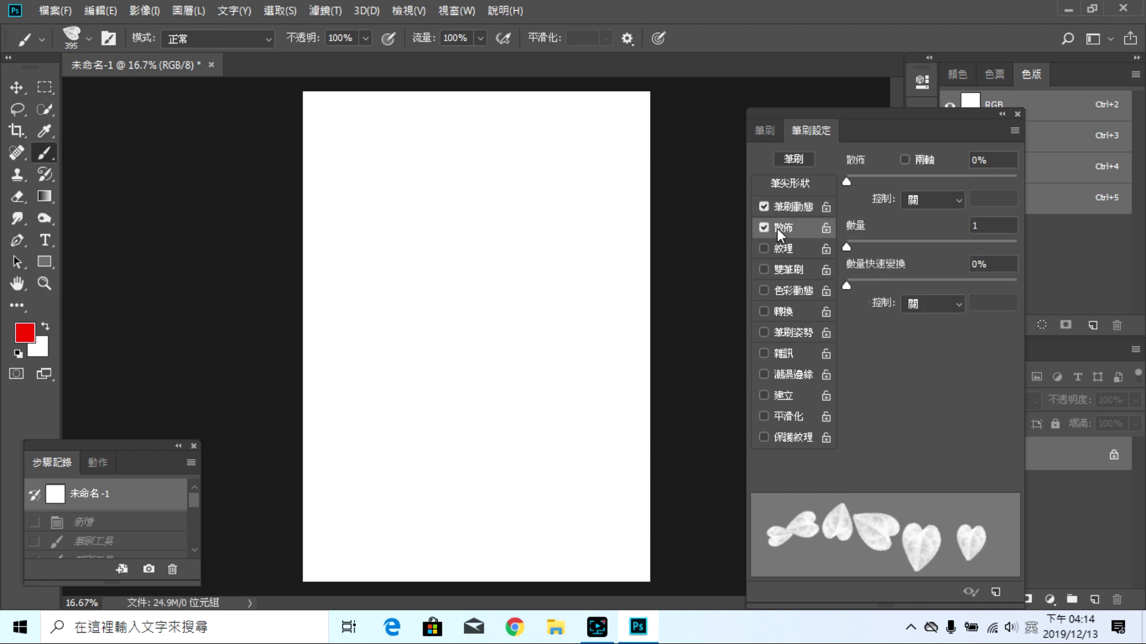
pyautogui.moveTo(845, 177); pyautogui.dragTo(883, 180)
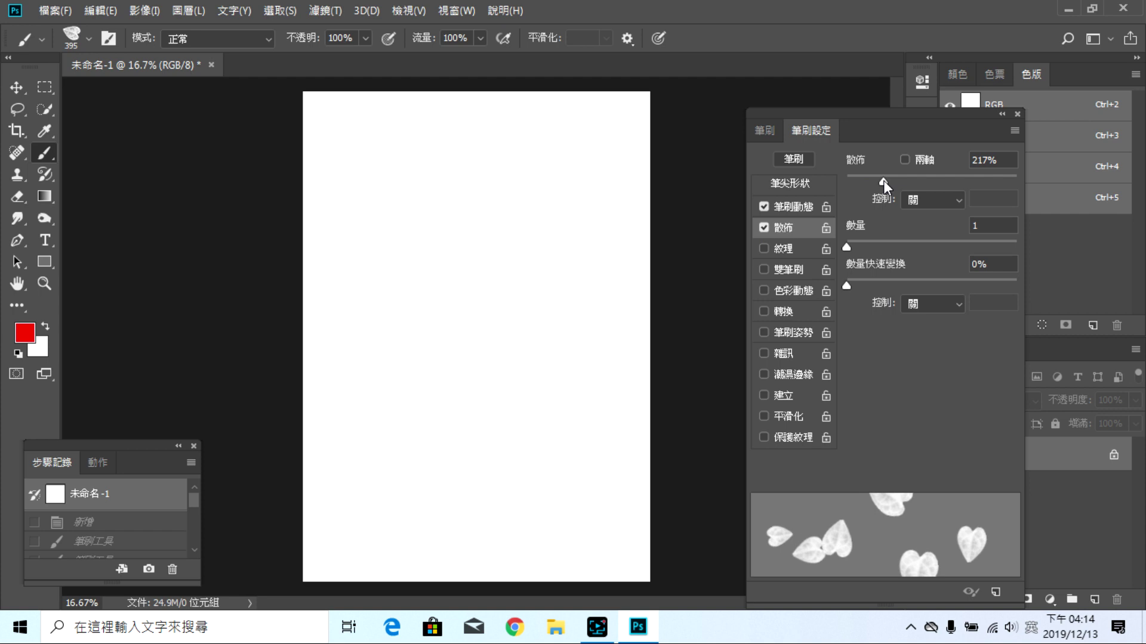
pyautogui.click(856, 245)
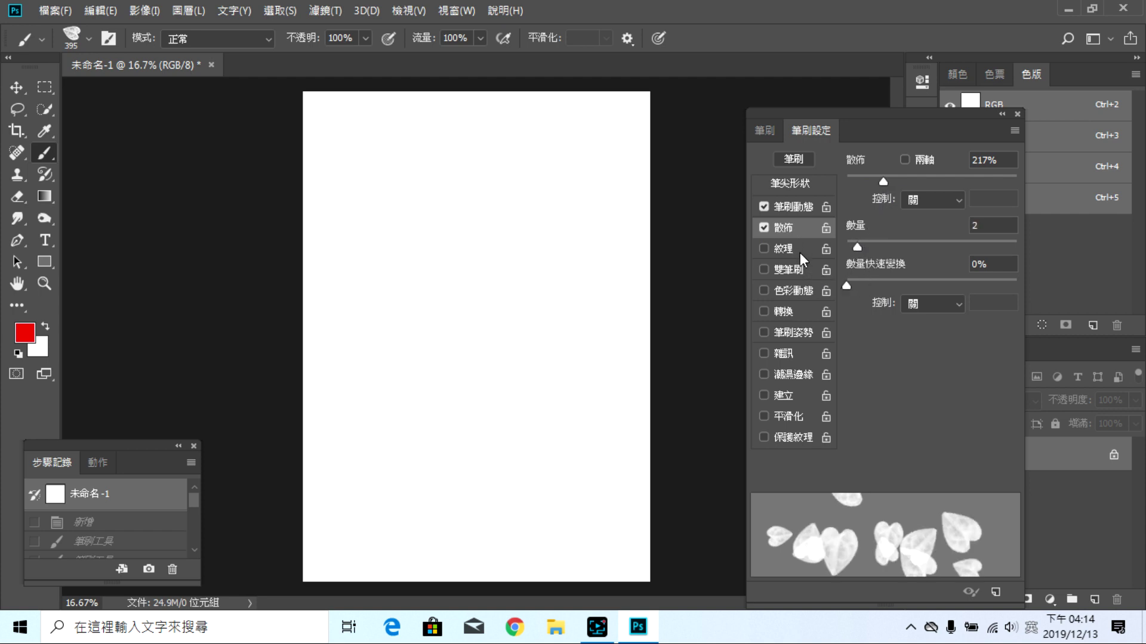
pyautogui.click(802, 291)
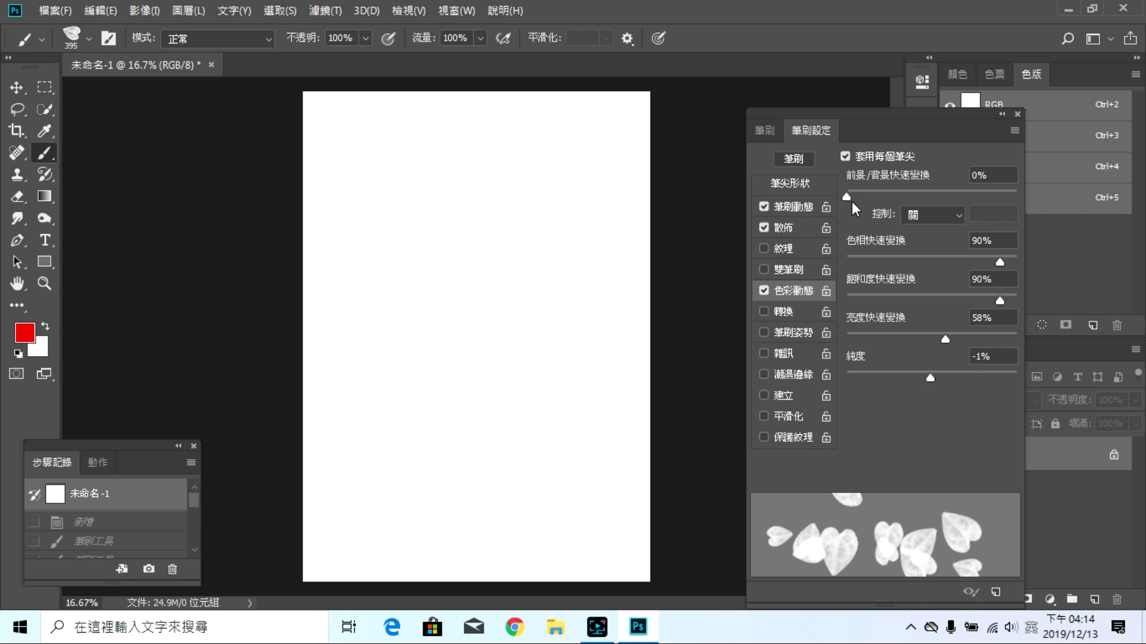
pyautogui.moveTo(850, 196); pyautogui.dragTo(907, 196)
# Step: Cover the whole page with overlapping multicoloured leaves, adjusting hue jitter to 83% and brightness jitter to 72%, and close the brush settings
pyautogui.moveTo(351, 406)
pyautogui.mouseDown()
pyautogui.moveTo(444, 250)
pyautogui.moveTo(557, 174)
pyautogui.moveTo(504, 450)
pyautogui.moveTo(539, 409)
pyautogui.moveTo(613, 137)
pyautogui.moveTo(371, 120)
pyautogui.moveTo(383, 242)
pyautogui.moveTo(326, 529)
pyautogui.moveTo(537, 537)
pyautogui.mouseUp()
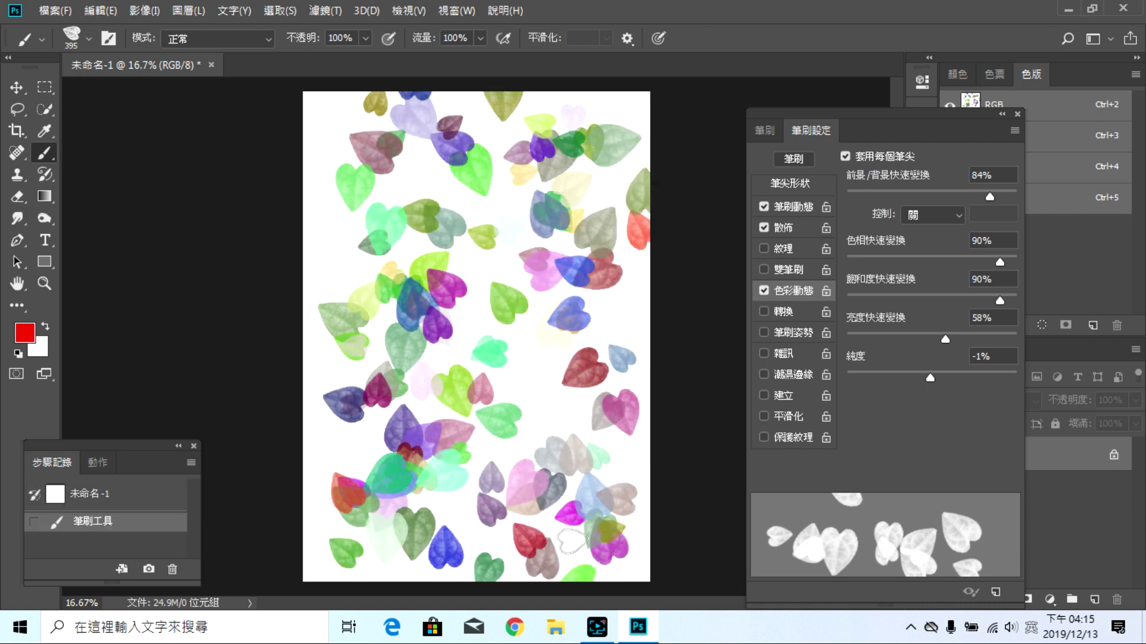
pyautogui.moveTo(547, 448)
pyautogui.mouseDown()
pyautogui.moveTo(595, 411)
pyautogui.moveTo(635, 425)
pyautogui.moveTo(620, 230)
pyautogui.mouseUp()
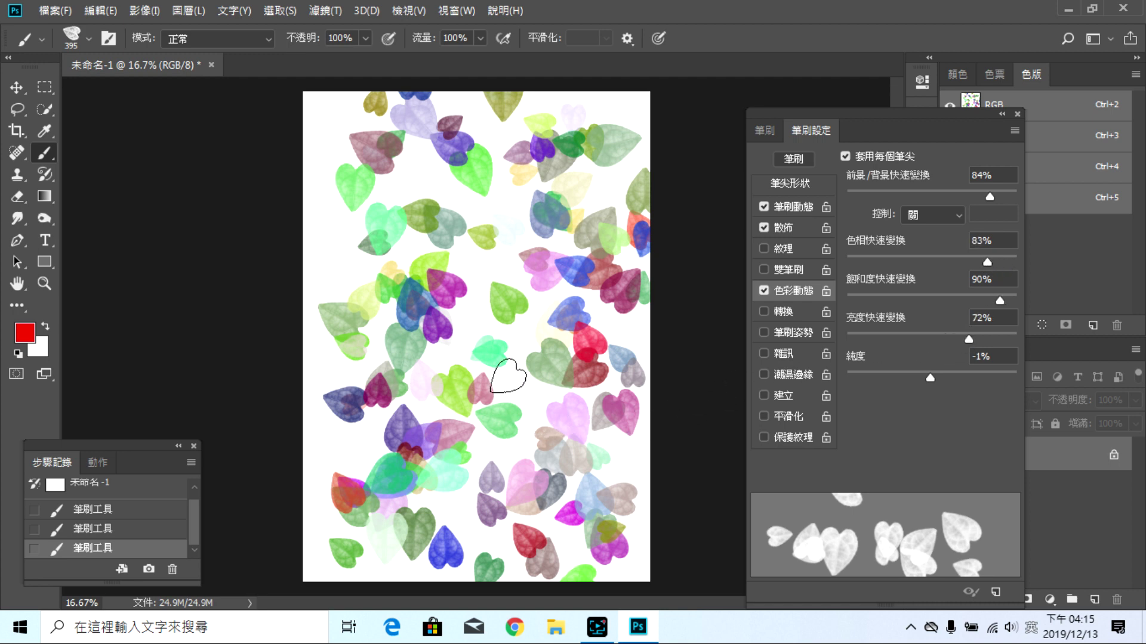
pyautogui.moveTo(486, 256)
pyautogui.mouseDown()
pyautogui.moveTo(554, 179)
pyautogui.moveTo(507, 161)
pyautogui.mouseUp()
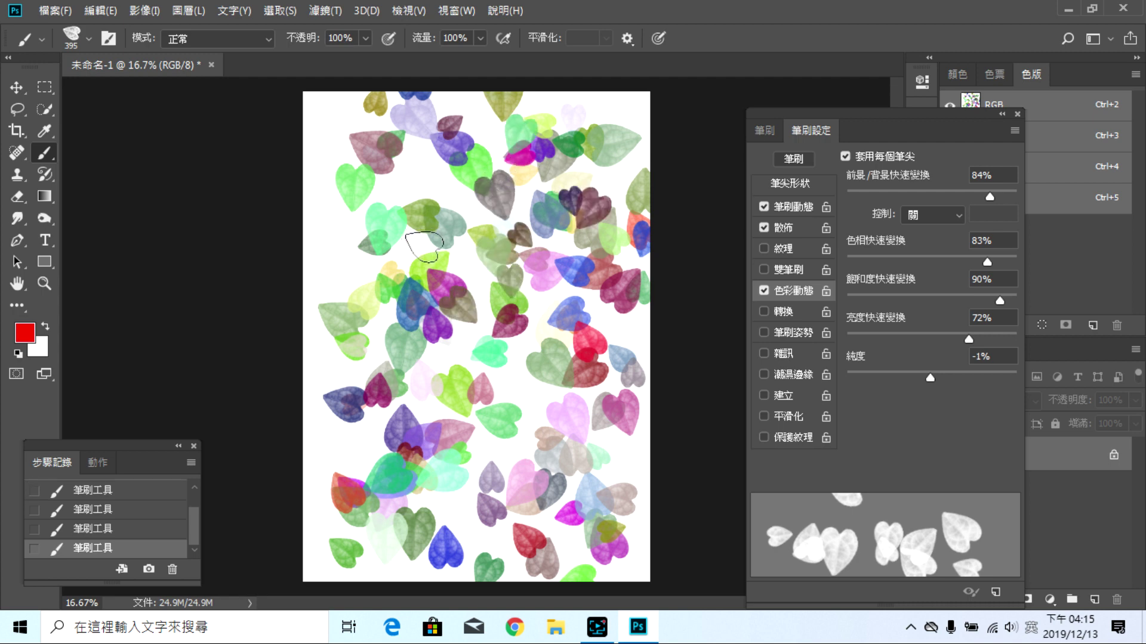
pyautogui.moveTo(332, 212)
pyautogui.mouseDown()
pyautogui.moveTo(320, 115)
pyautogui.moveTo(418, 287)
pyautogui.moveTo(554, 452)
pyautogui.moveTo(596, 537)
pyautogui.moveTo(632, 251)
pyautogui.moveTo(561, 95)
pyautogui.moveTo(352, 169)
pyautogui.moveTo(268, 248)
pyautogui.moveTo(256, 491)
pyautogui.moveTo(417, 555)
pyautogui.moveTo(525, 573)
pyautogui.mouseUp()
pyautogui.moveTo(589, 484)
pyautogui.mouseDown()
pyautogui.moveTo(472, 381)
pyautogui.moveTo(492, 368)
pyautogui.moveTo(489, 191)
pyautogui.moveTo(559, 136)
pyautogui.moveTo(411, 160)
pyautogui.moveTo(393, 255)
pyautogui.moveTo(486, 333)
pyautogui.moveTo(488, 424)
pyautogui.moveTo(378, 516)
pyautogui.moveTo(436, 586)
pyautogui.moveTo(712, 579)
pyautogui.moveTo(636, 406)
pyautogui.moveTo(652, 282)
pyautogui.moveTo(718, 109)
pyautogui.moveTo(545, 104)
pyautogui.moveTo(267, 136)
pyautogui.moveTo(402, 223)
pyautogui.moveTo(359, 342)
pyautogui.moveTo(373, 422)
pyautogui.moveTo(354, 519)
pyautogui.moveTo(517, 481)
pyautogui.moveTo(592, 498)
pyautogui.moveTo(543, 127)
pyautogui.moveTo(546, 188)
pyautogui.moveTo(629, 485)
pyautogui.moveTo(668, 553)
pyautogui.moveTo(683, 556)
pyautogui.moveTo(647, 555)
pyautogui.moveTo(641, 414)
pyautogui.moveTo(585, 170)
pyautogui.mouseUp()
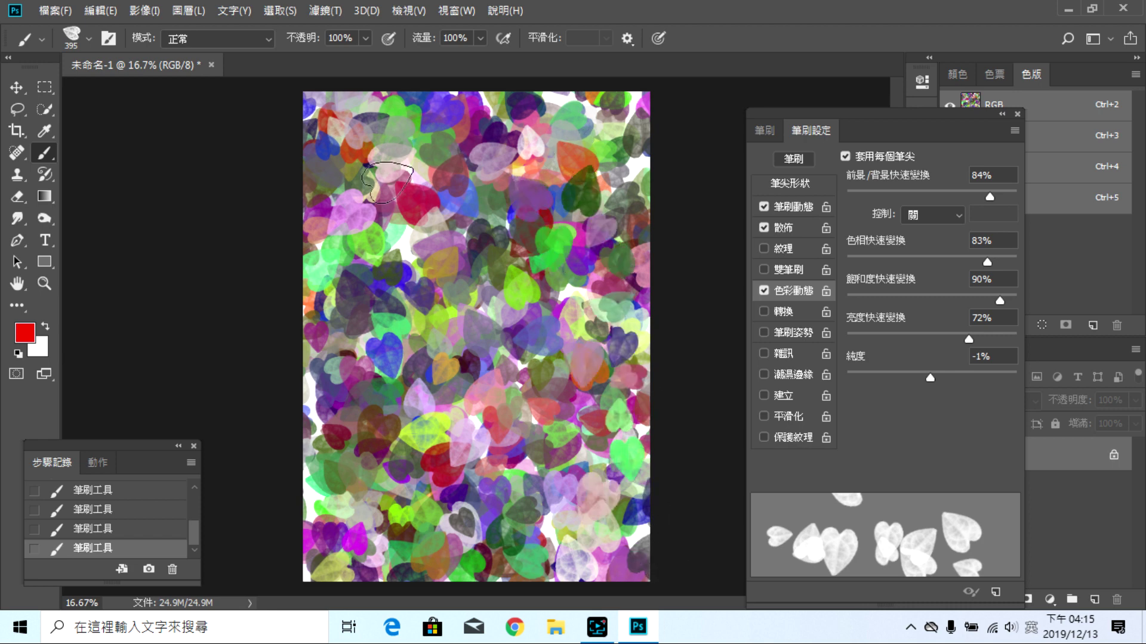
pyautogui.click(1018, 113)
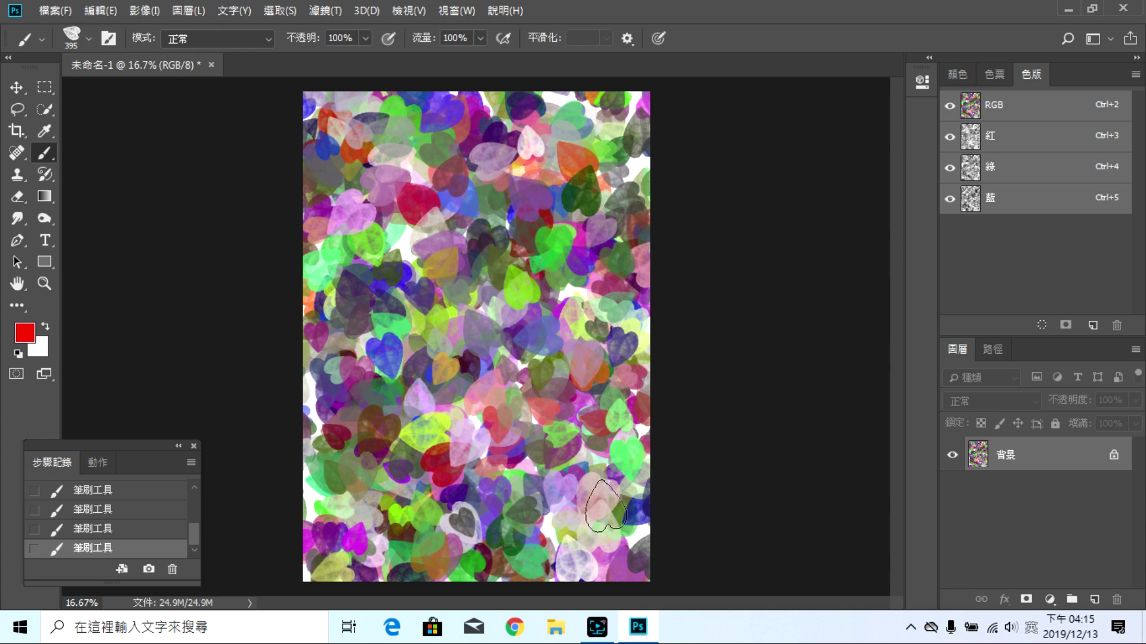
# Step: Browse the files in the CH04 folder and the Desktop's PS folder without opening any
pyautogui.click(55, 10)
pyautogui.click(88, 47)
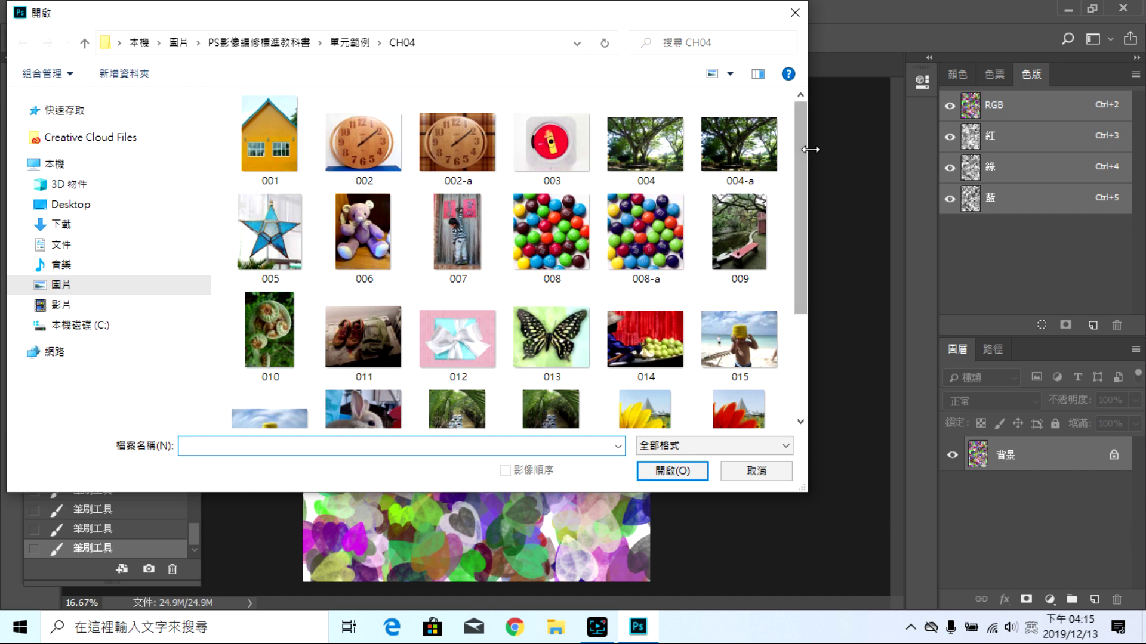
pyautogui.moveTo(800, 166); pyautogui.dragTo(810, 220)
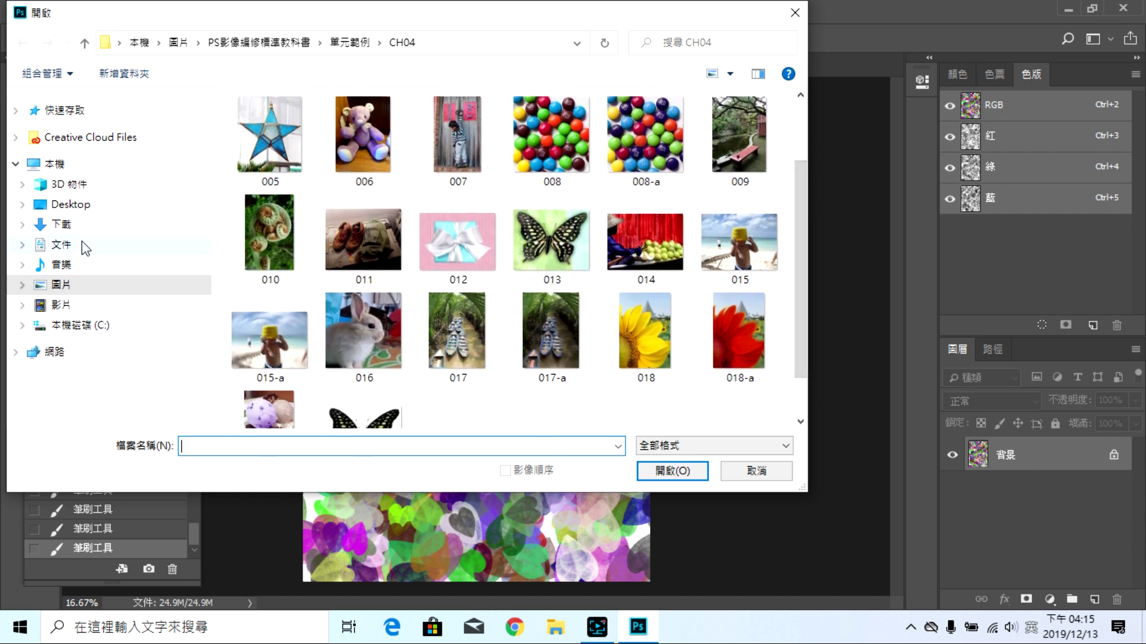
pyautogui.click(83, 210)
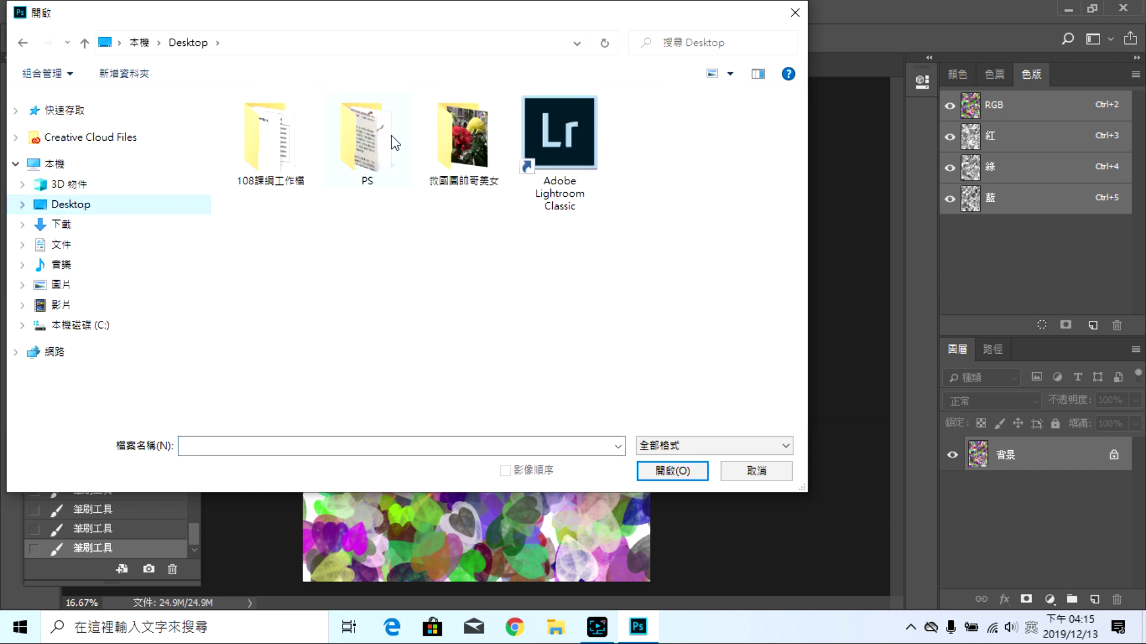
pyautogui.click(370, 138)
pyautogui.doubleClick(370, 138)
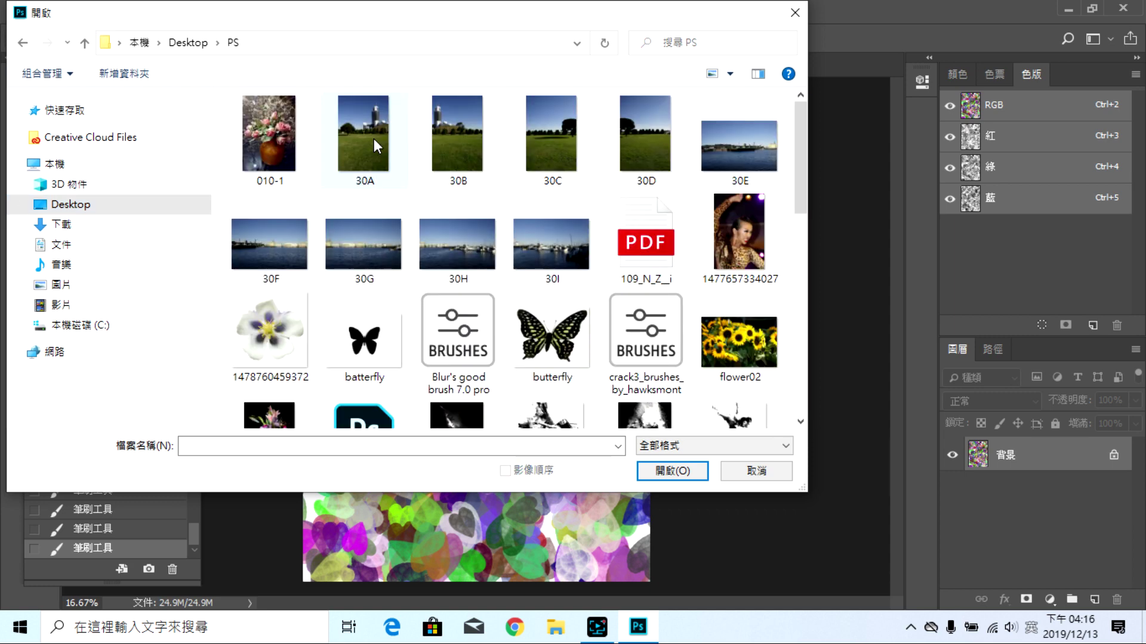
pyautogui.moveTo(802, 167); pyautogui.dragTo(797, 141)
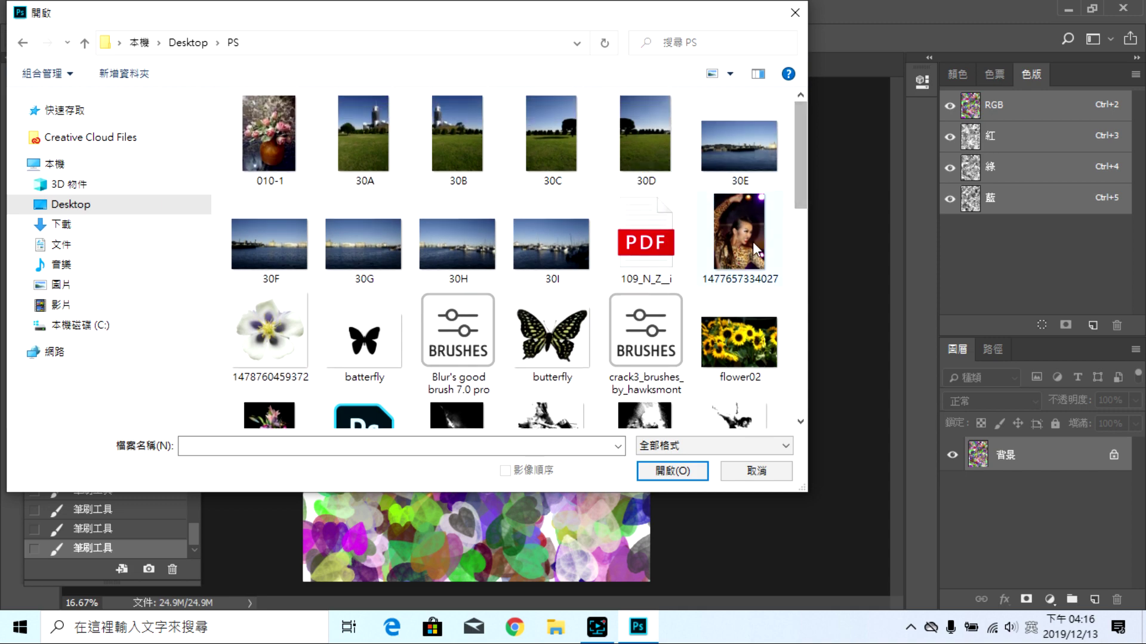
pyautogui.click(744, 476)
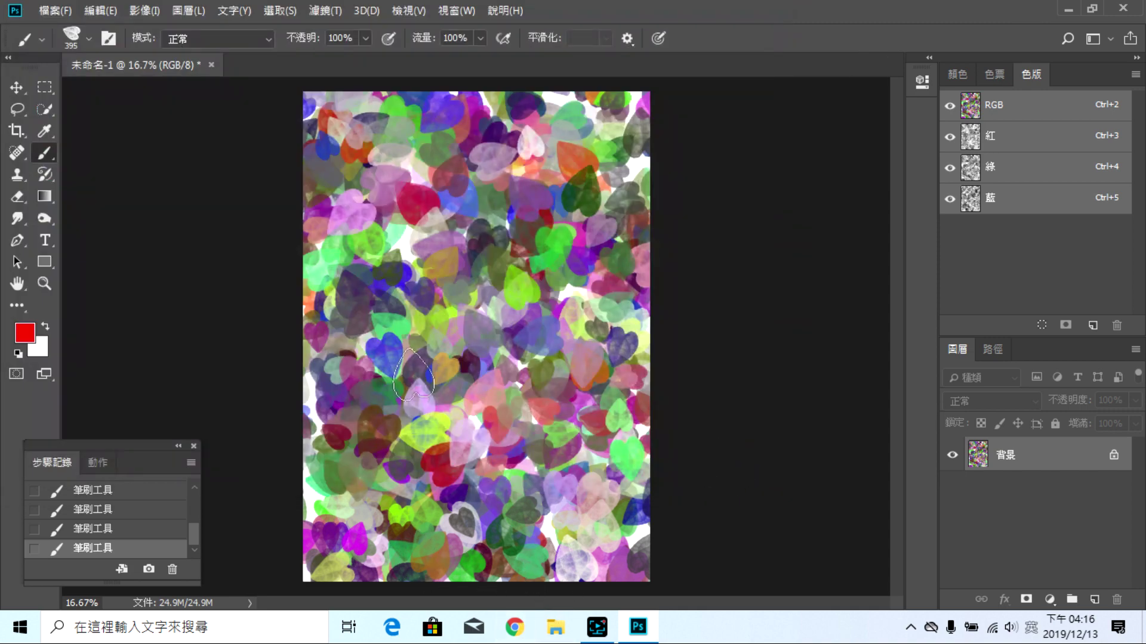
# Step: Open the red dancer photo IMG_1563 from the PS folder on the Desktop
pyautogui.click(46, 11)
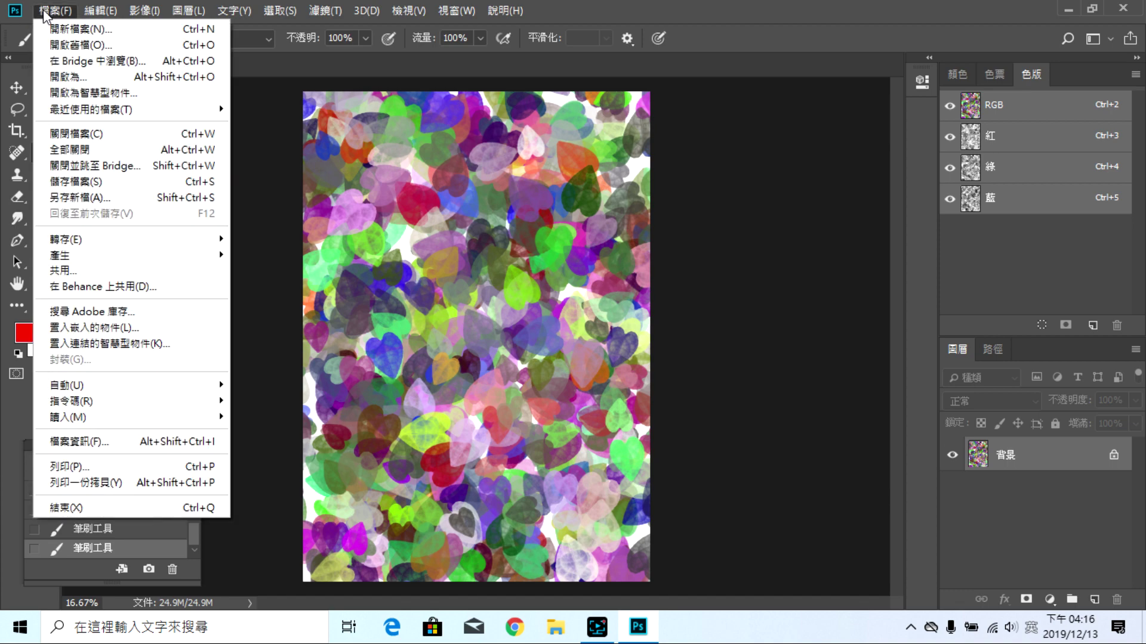
pyautogui.click(82, 45)
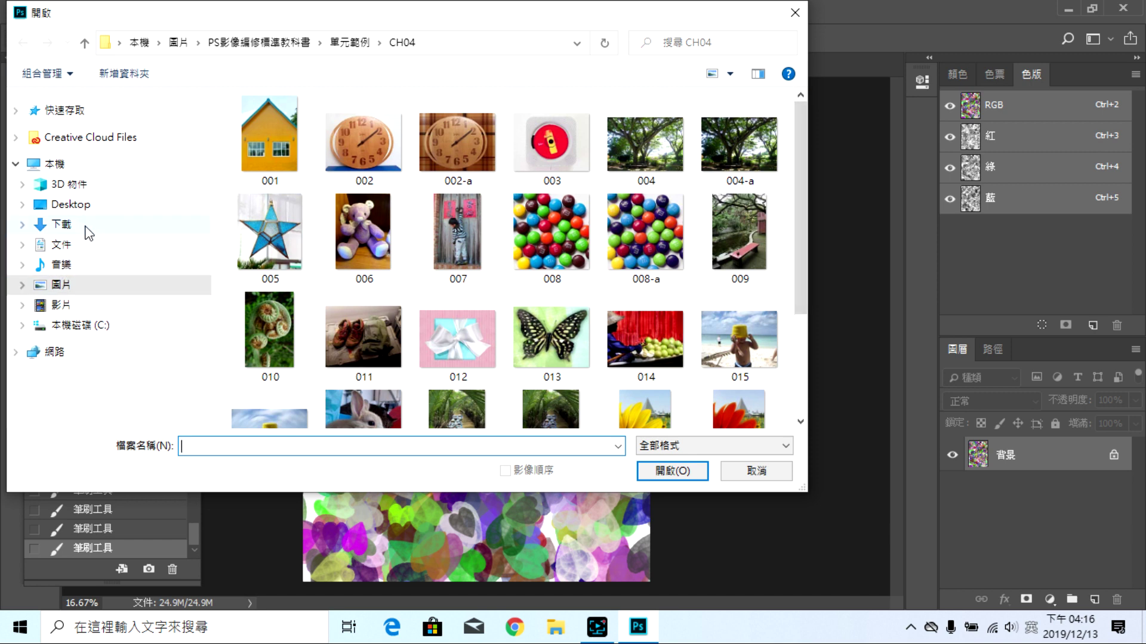
pyautogui.click(72, 205)
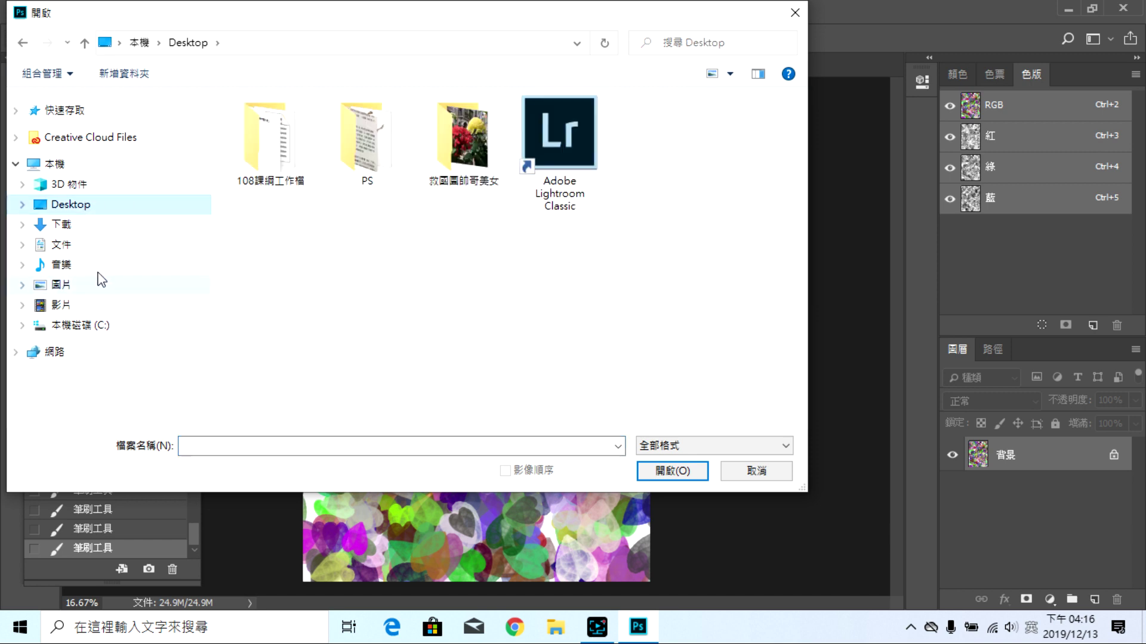
pyautogui.click(81, 288)
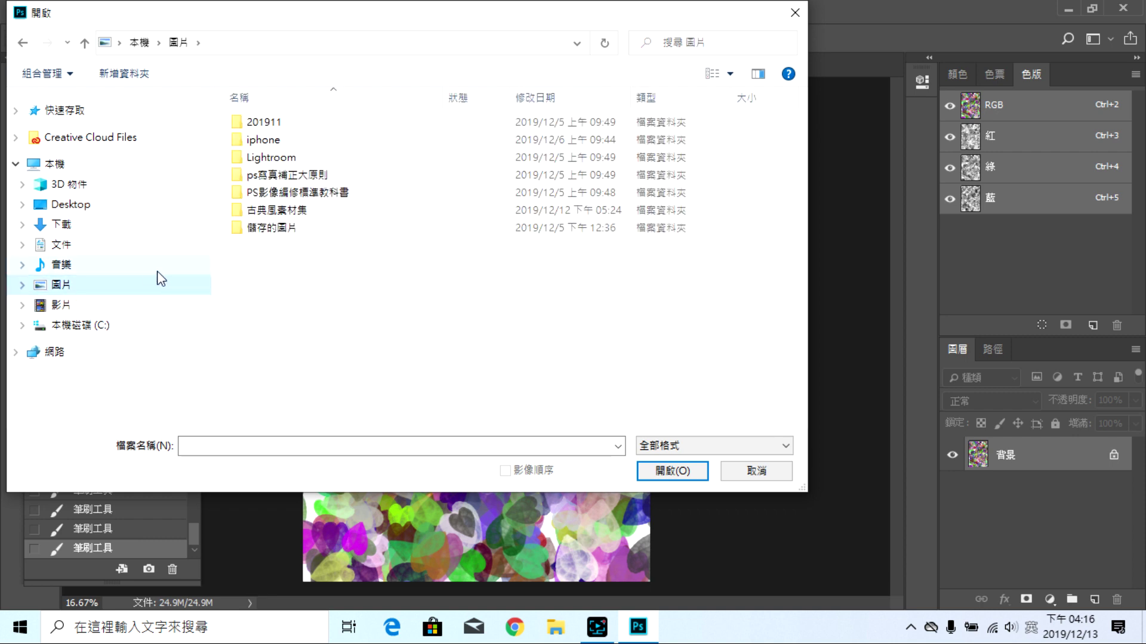
pyautogui.doubleClick(278, 233)
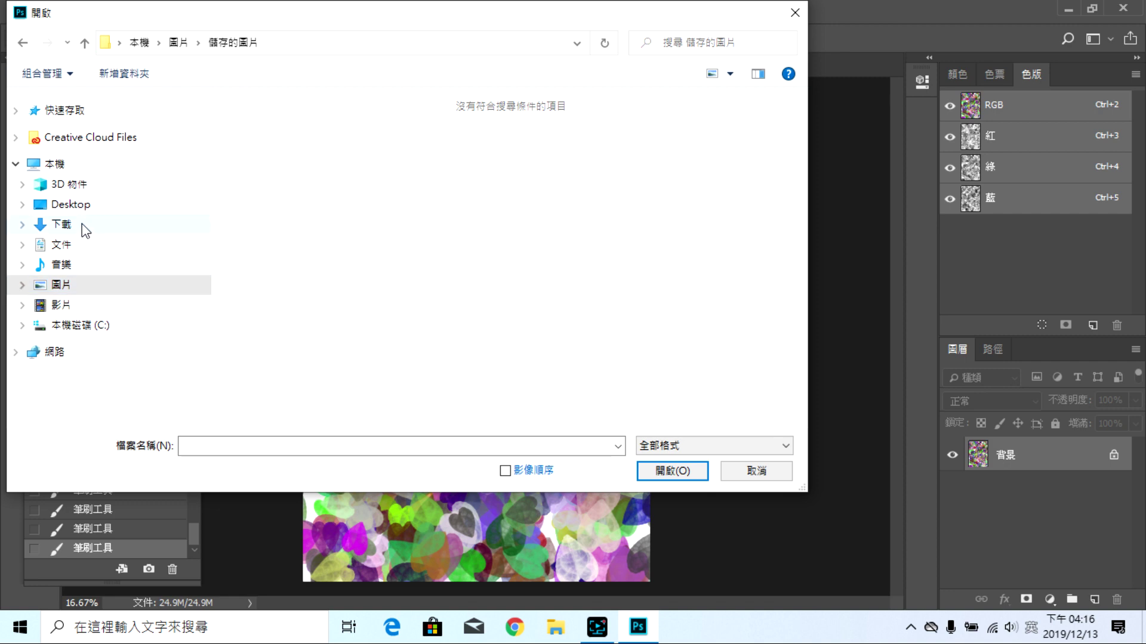
pyautogui.click(70, 205)
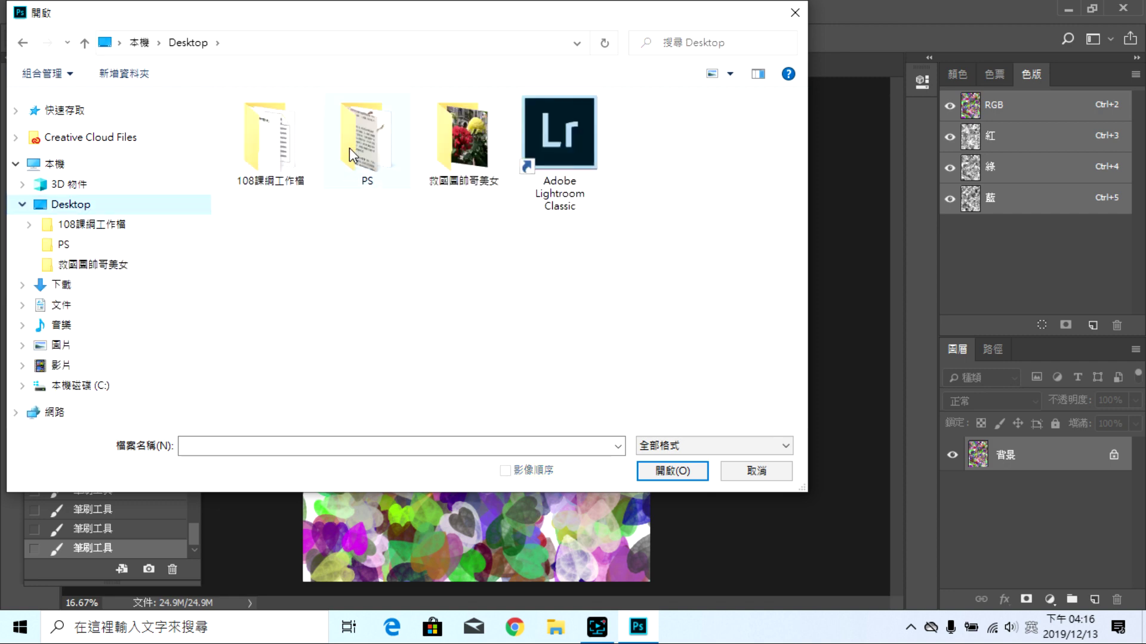
pyautogui.click(370, 150)
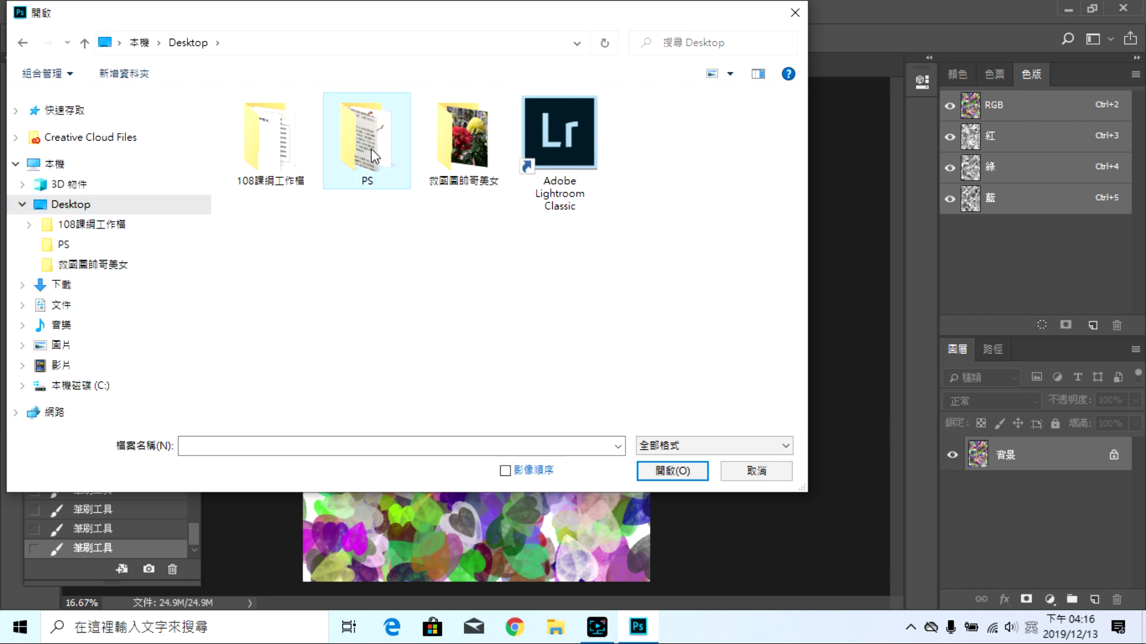
pyautogui.doubleClick(373, 156)
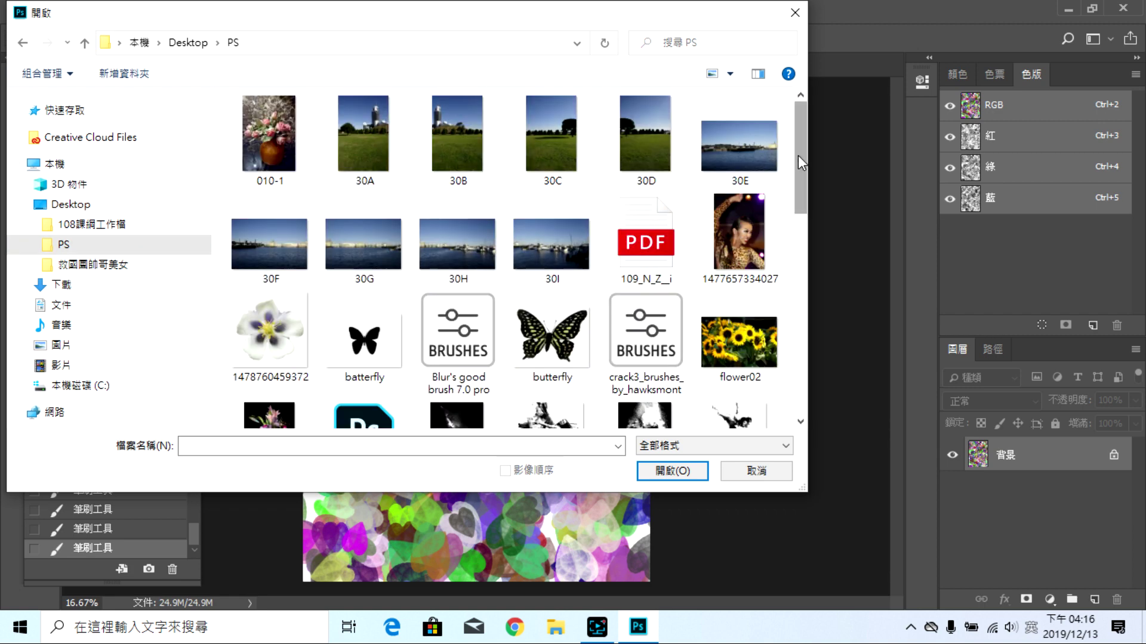
pyautogui.moveTo(797, 155); pyautogui.dragTo(791, 223)
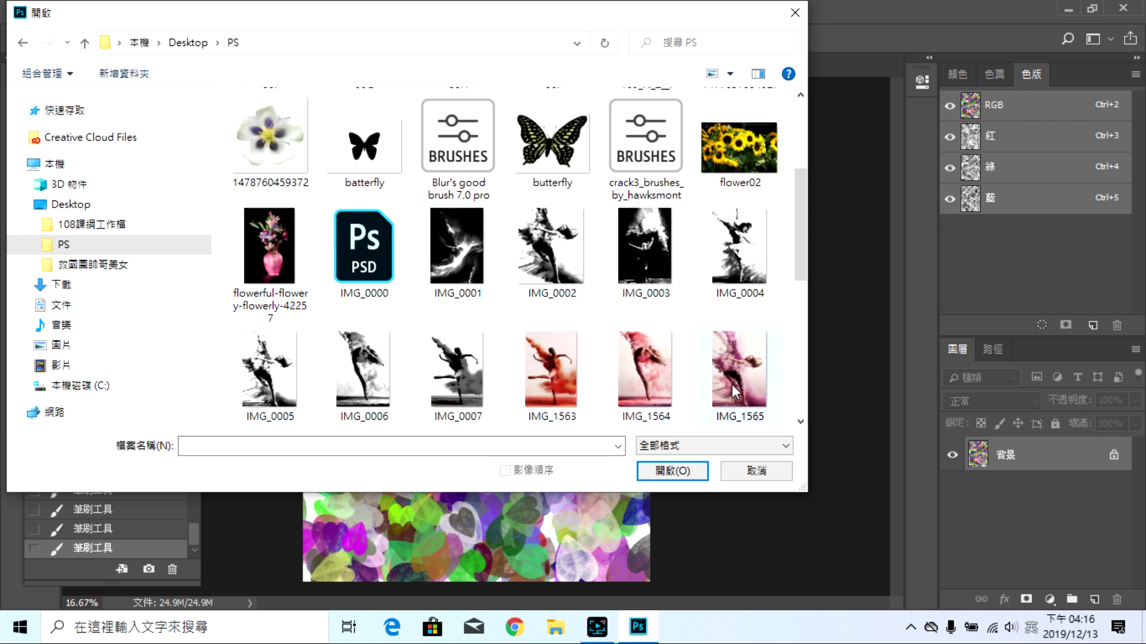
pyautogui.click(570, 378)
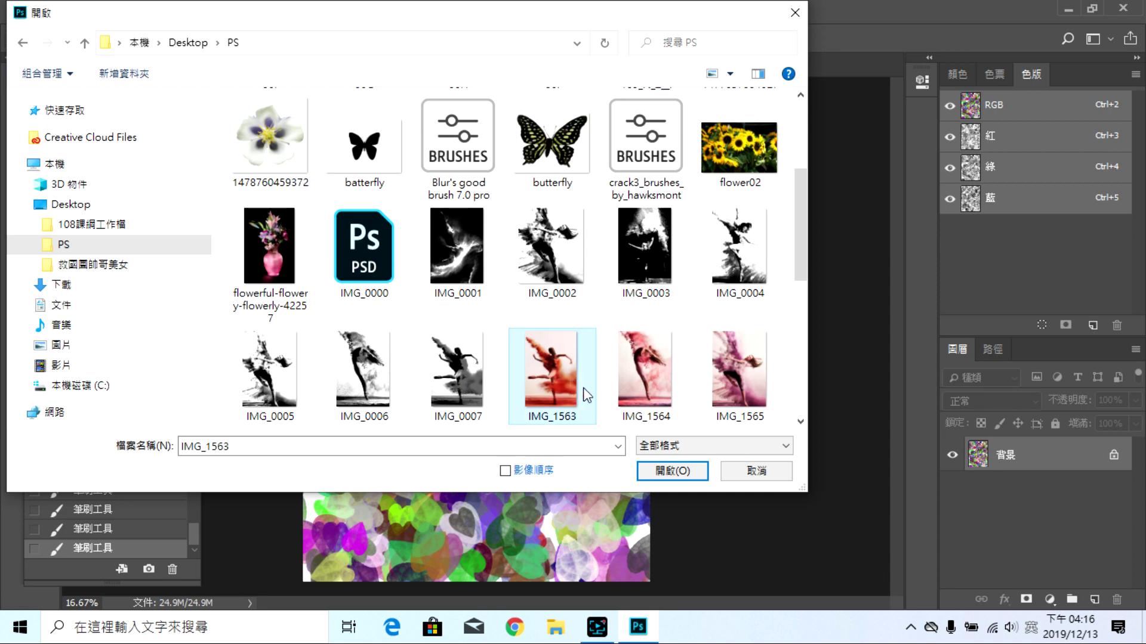
pyautogui.click(674, 471)
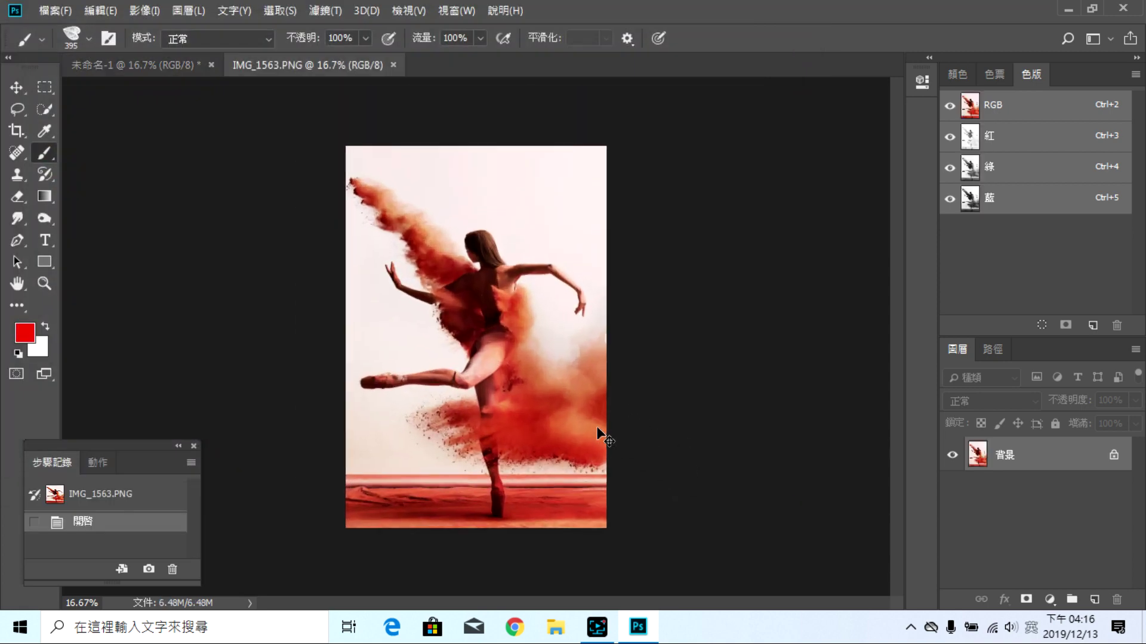
# Step: Float the dancer photo's window, copy its layer into the leaf document, and close the photo file
pyautogui.hotkey('ctrl', '+')
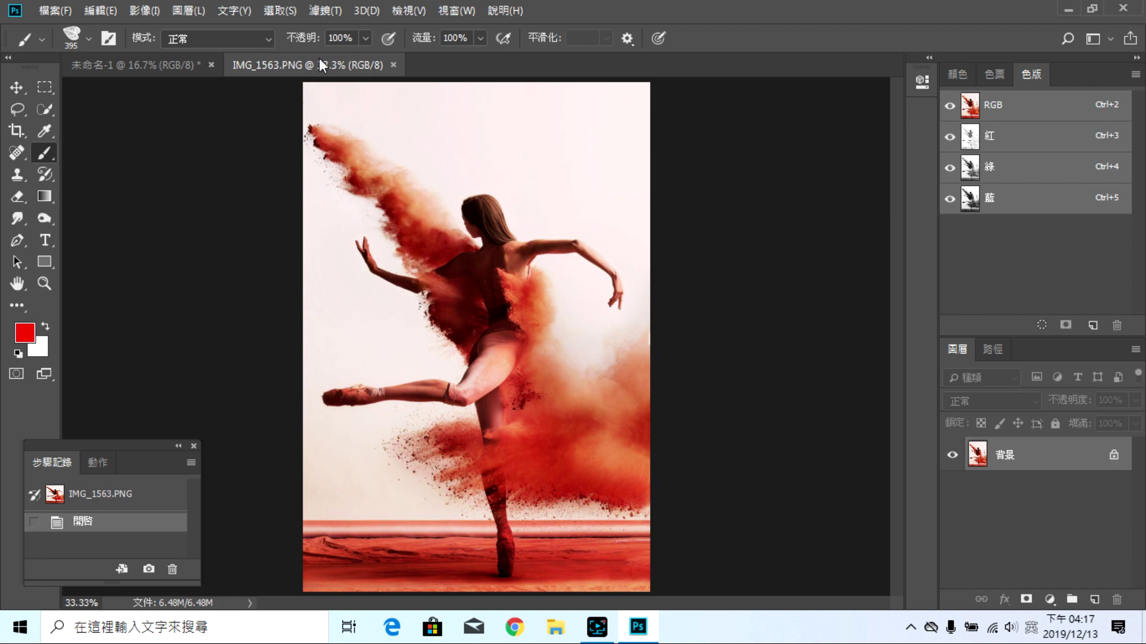
pyautogui.moveTo(319, 66); pyautogui.dragTo(320, 121)
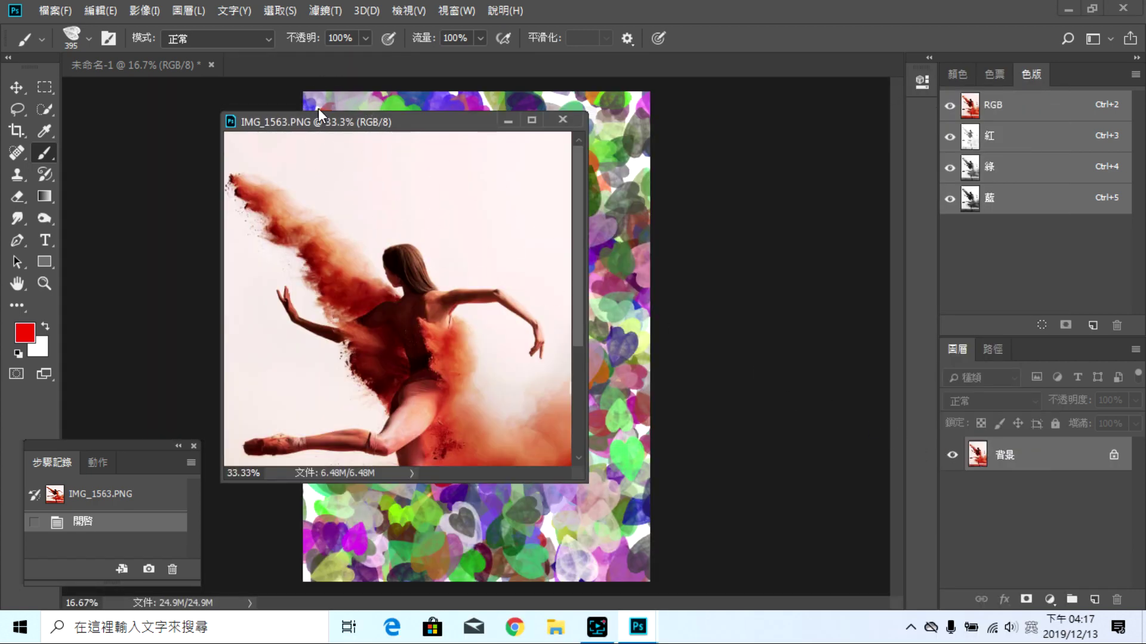
pyautogui.moveTo(973, 461); pyautogui.dragTo(575, 171)
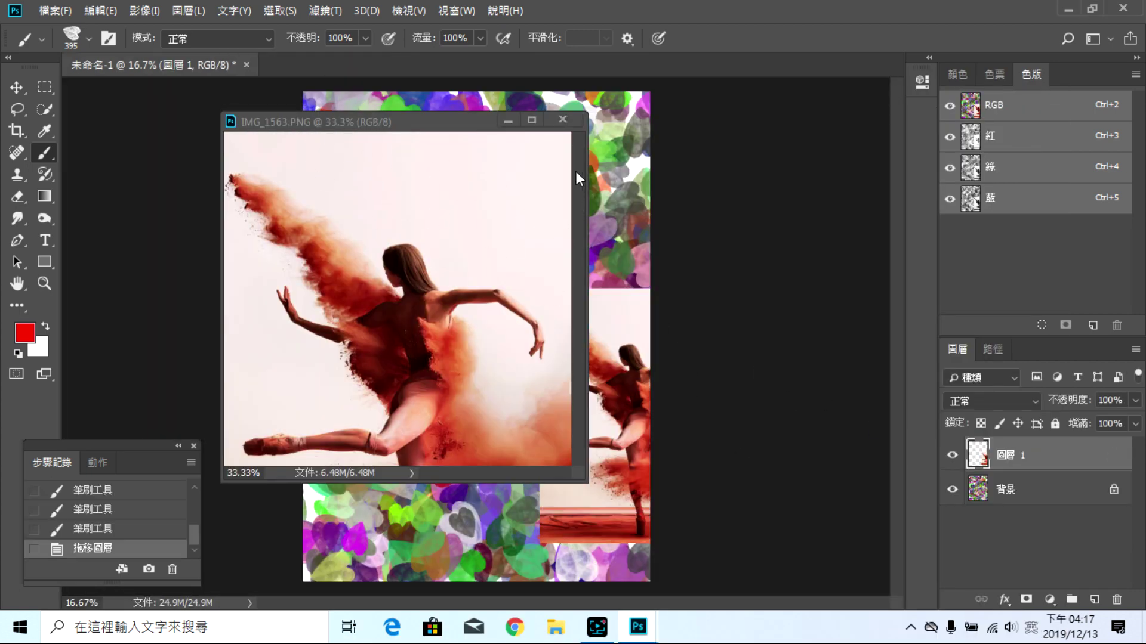
pyautogui.click(562, 119)
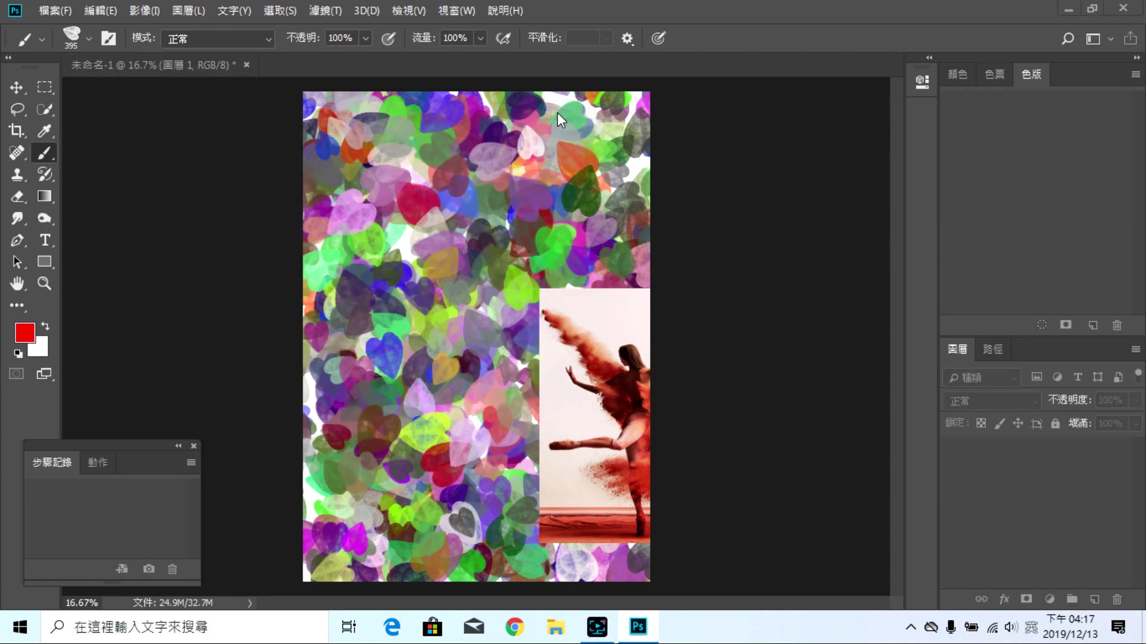
# Step: Align the dancer layer with the page's upper-left corner and stretch it to fill the whole 21 × 29.7 cm page
pyautogui.click(17, 92)
pyautogui.moveTo(609, 364); pyautogui.dragTo(386, 188)
pyautogui.moveTo(381, 180); pyautogui.dragTo(382, 181)
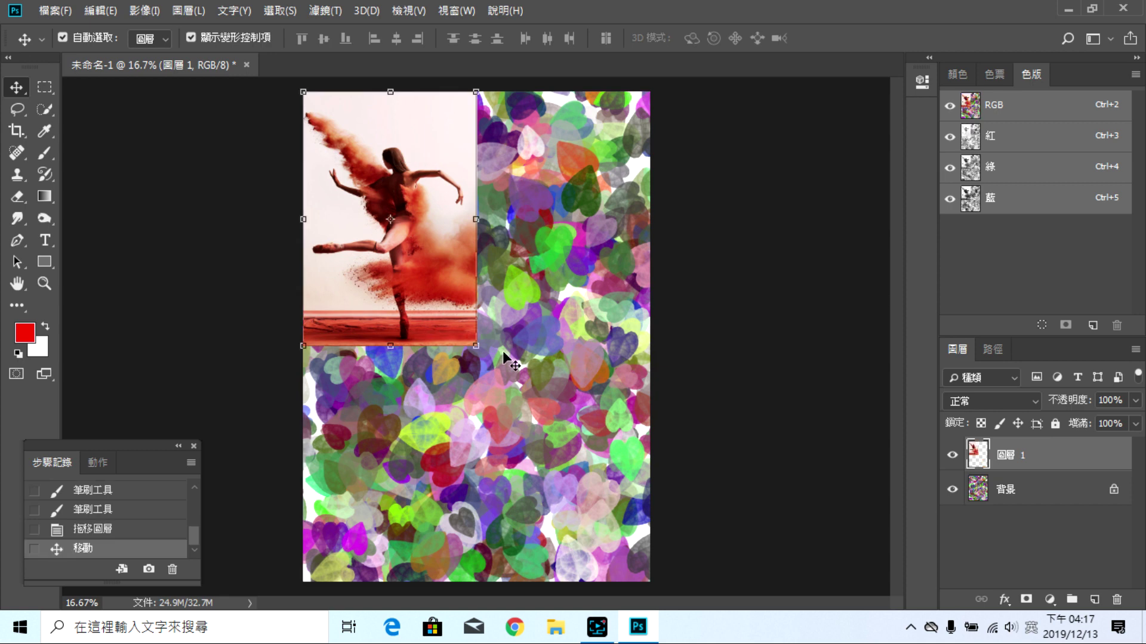
pyautogui.hotkey('ctrl', 't')
pyautogui.moveTo(477, 346); pyautogui.dragTo(649, 581)
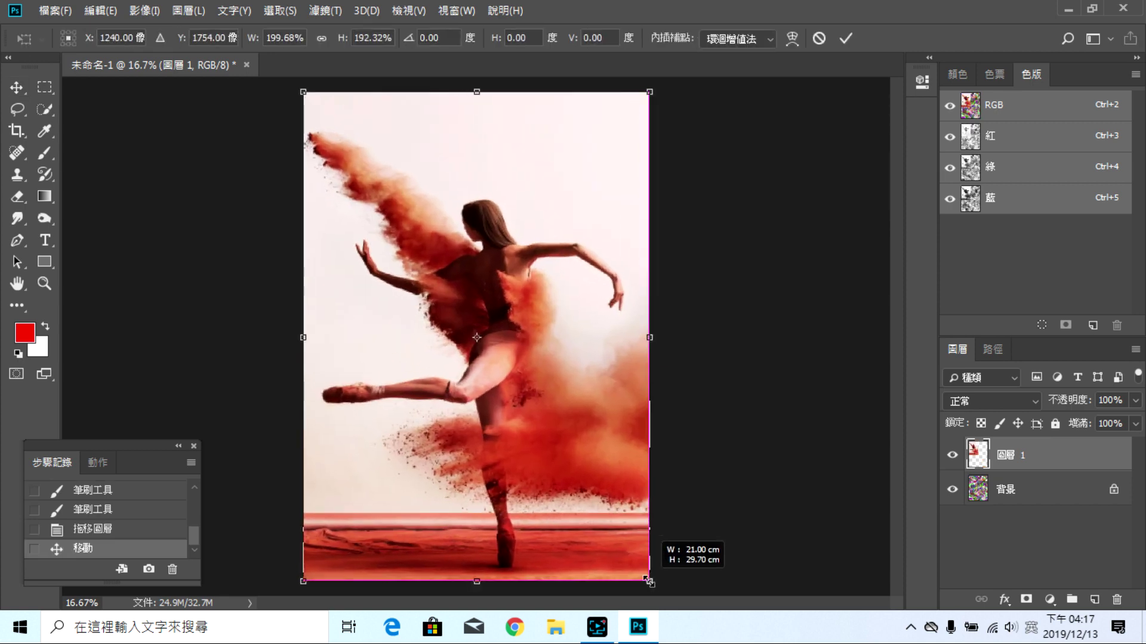
pyautogui.click(845, 38)
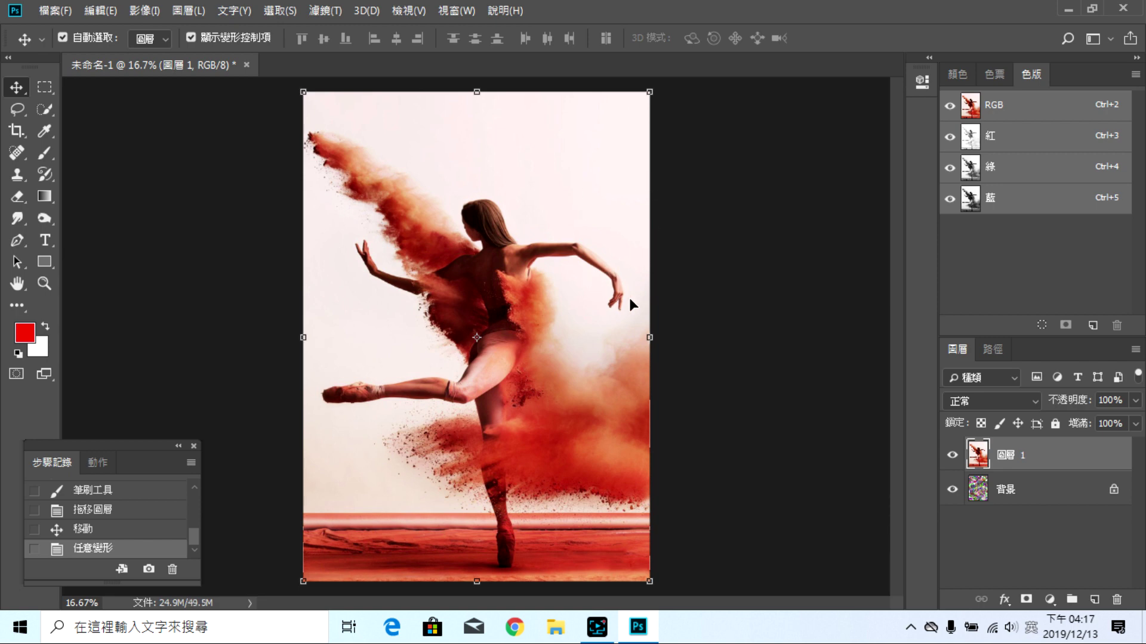
# Step: Try the Screen (濾色) blend mode on the dancer layer, and restore it to Normal (正常)
pyautogui.click(1038, 408)
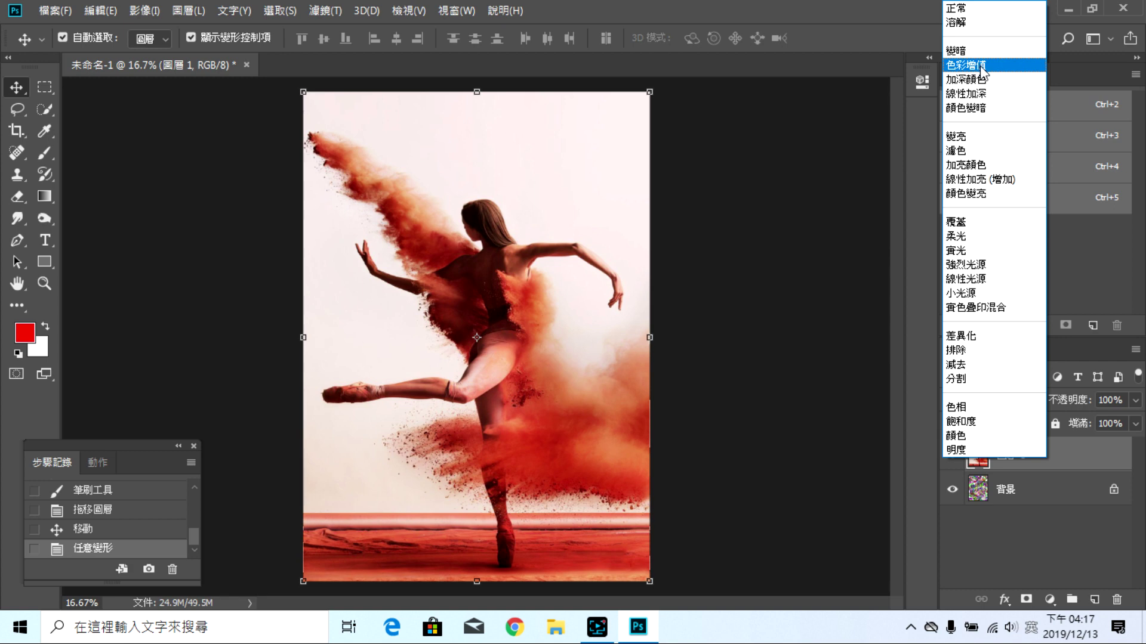
pyautogui.click(996, 151)
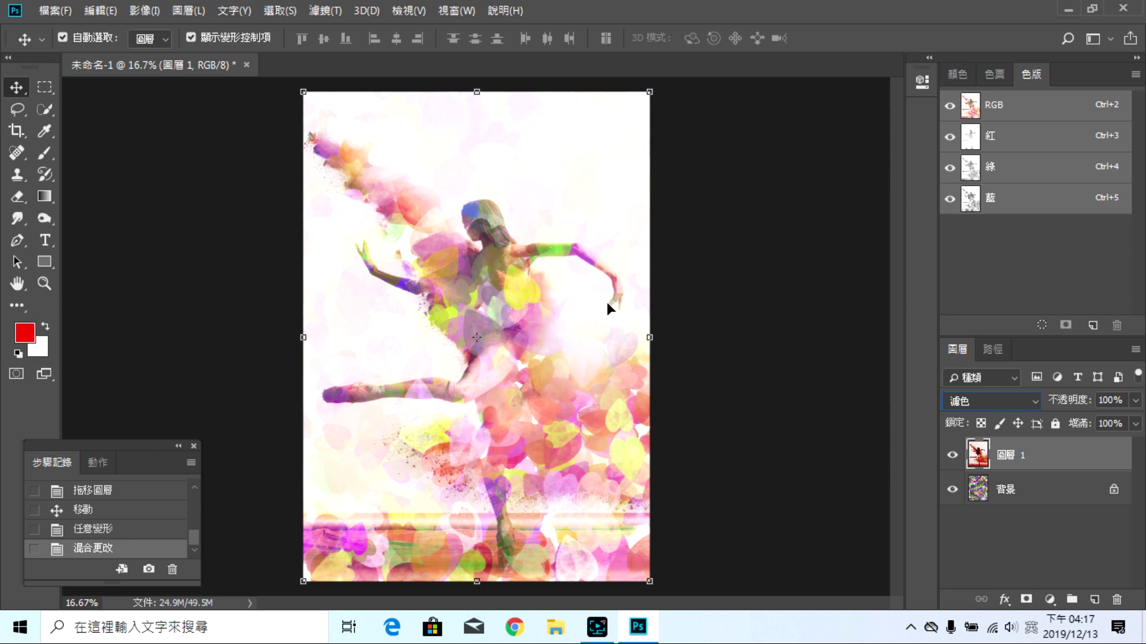
pyautogui.click(1031, 402)
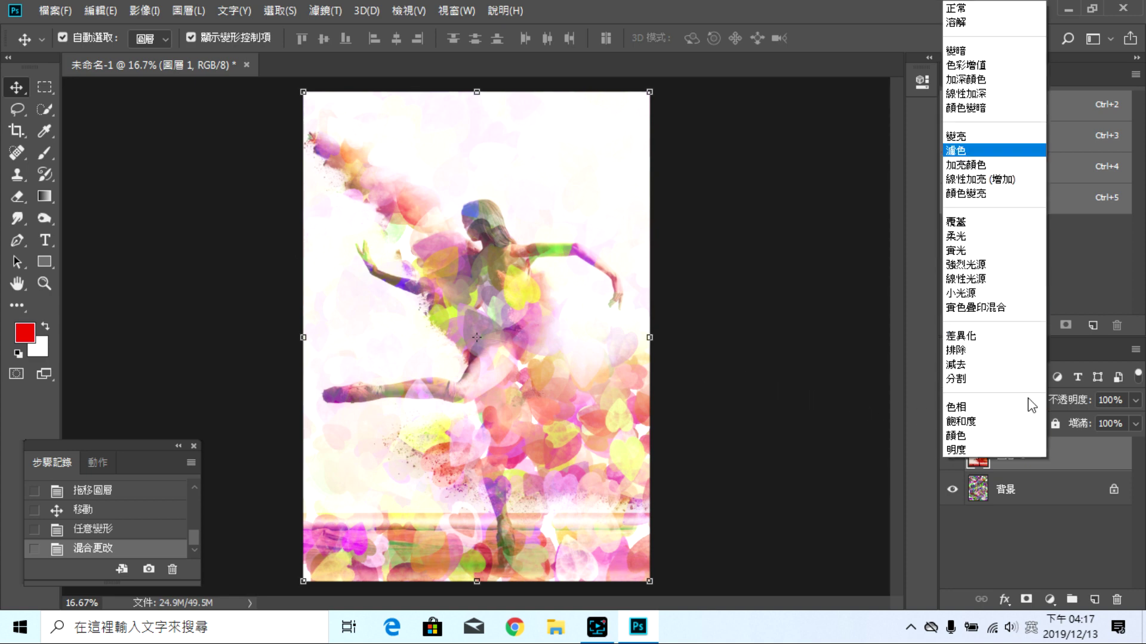
pyautogui.click(982, 8)
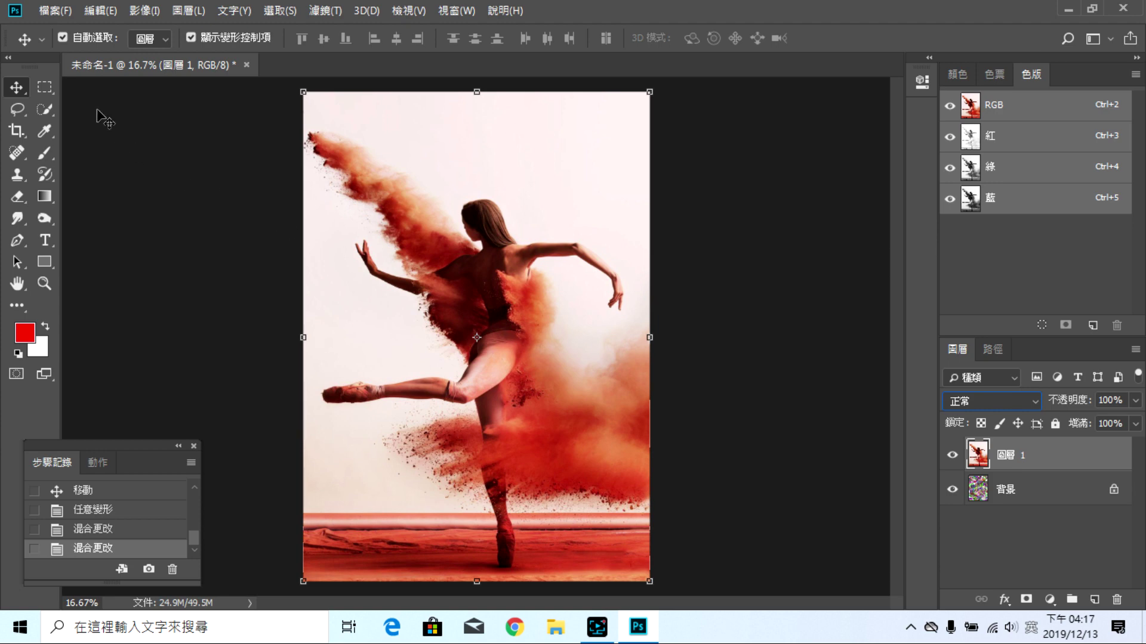
# Step: Convert the dancer layer to black and white with reds -200, yellows -28, cyans -94 and magentas -60
pyautogui.click(101, 14)
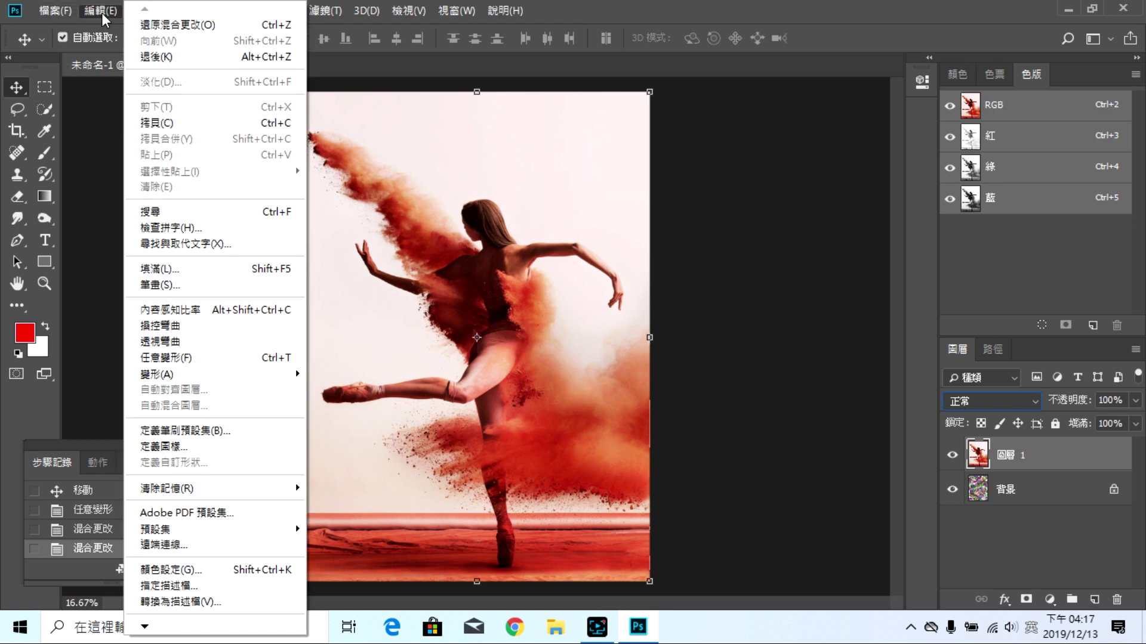
pyautogui.click(101, 12)
pyautogui.click(139, 12)
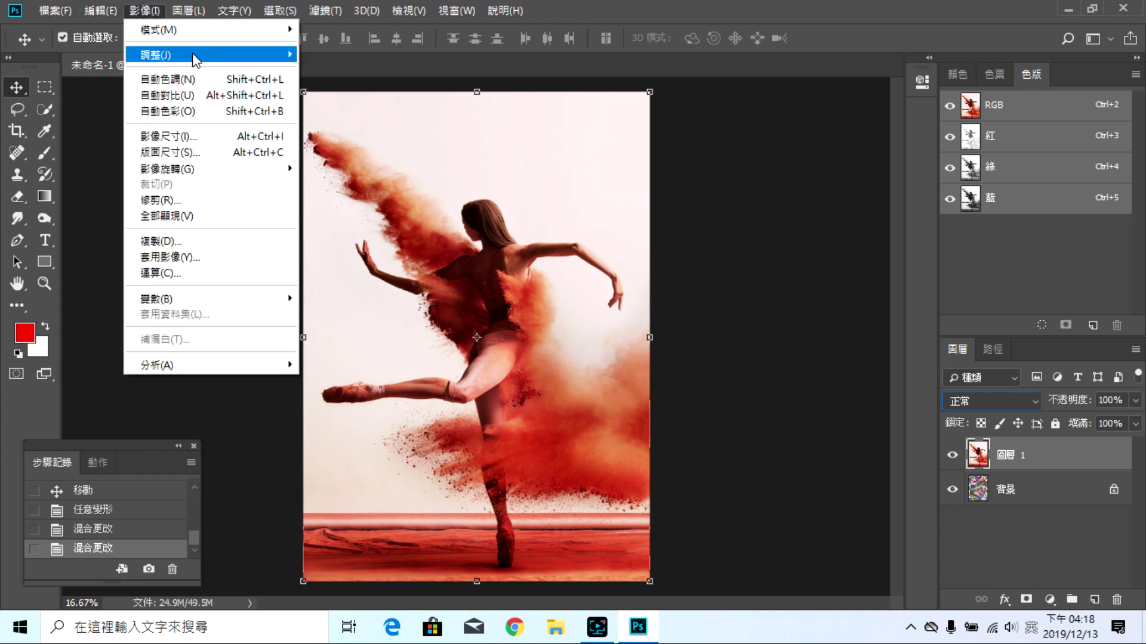
pyautogui.moveTo(191, 55)
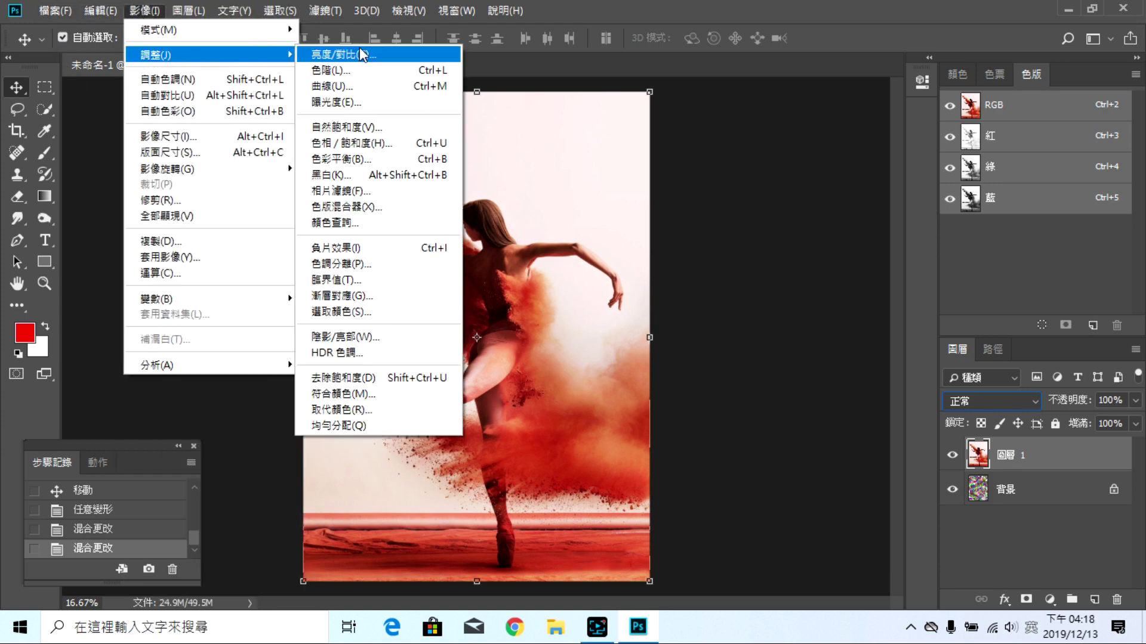
pyautogui.click(403, 176)
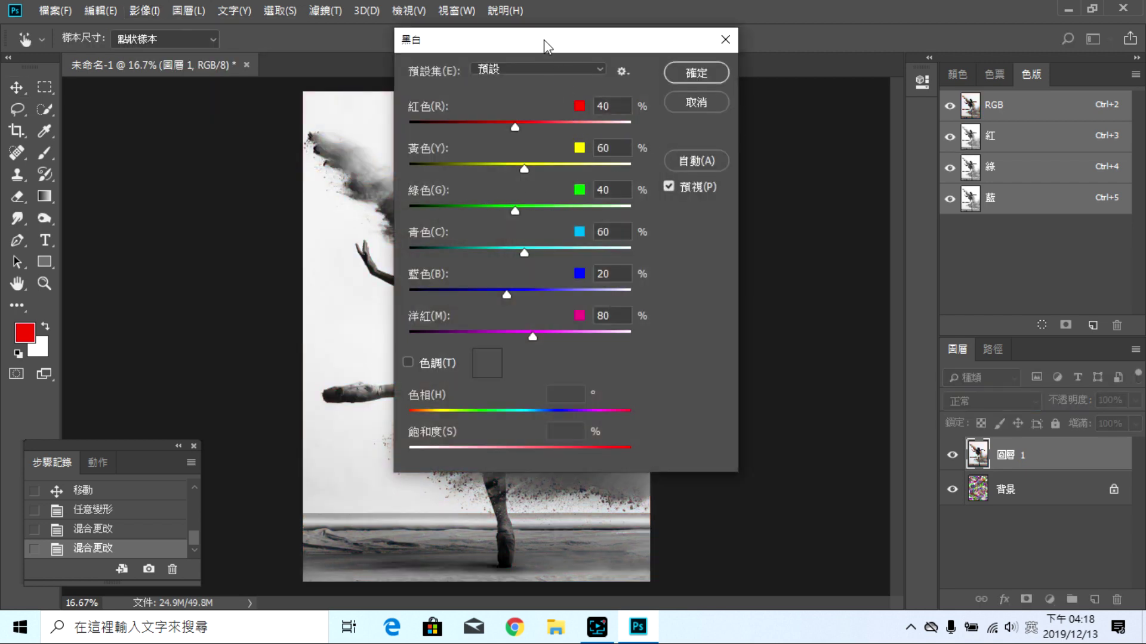
pyautogui.moveTo(543, 39); pyautogui.dragTo(875, 47)
pyautogui.moveTo(846, 132); pyautogui.dragTo(725, 131)
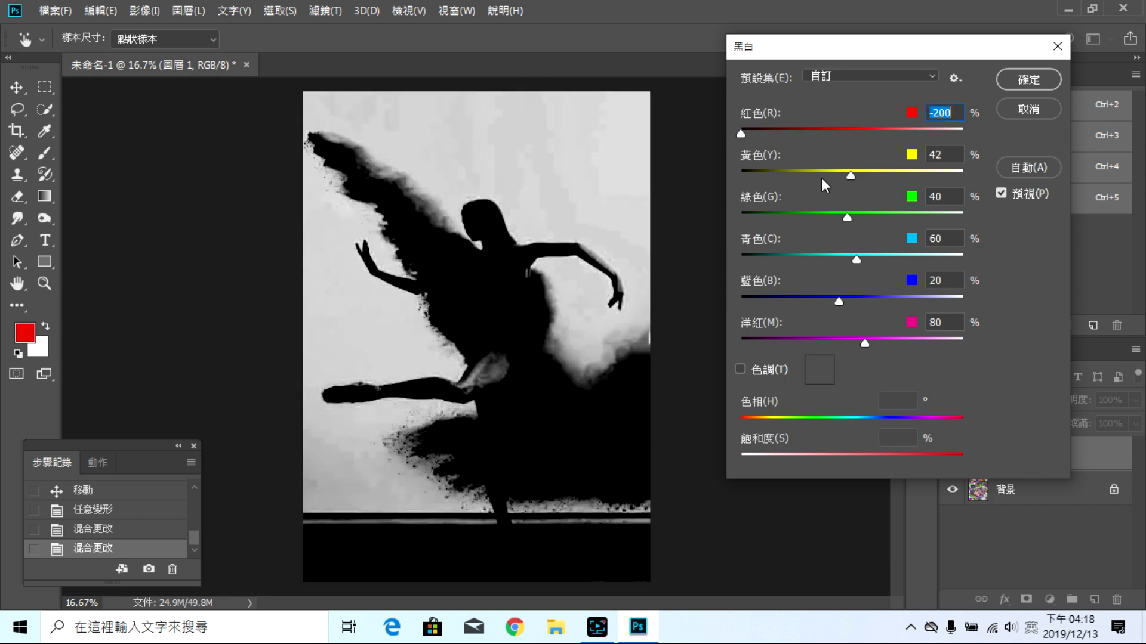
pyautogui.moveTo(821, 177)
pyautogui.mouseDown()
pyautogui.moveTo(722, 181)
pyautogui.moveTo(825, 174)
pyautogui.moveTo(815, 174)
pyautogui.mouseUp()
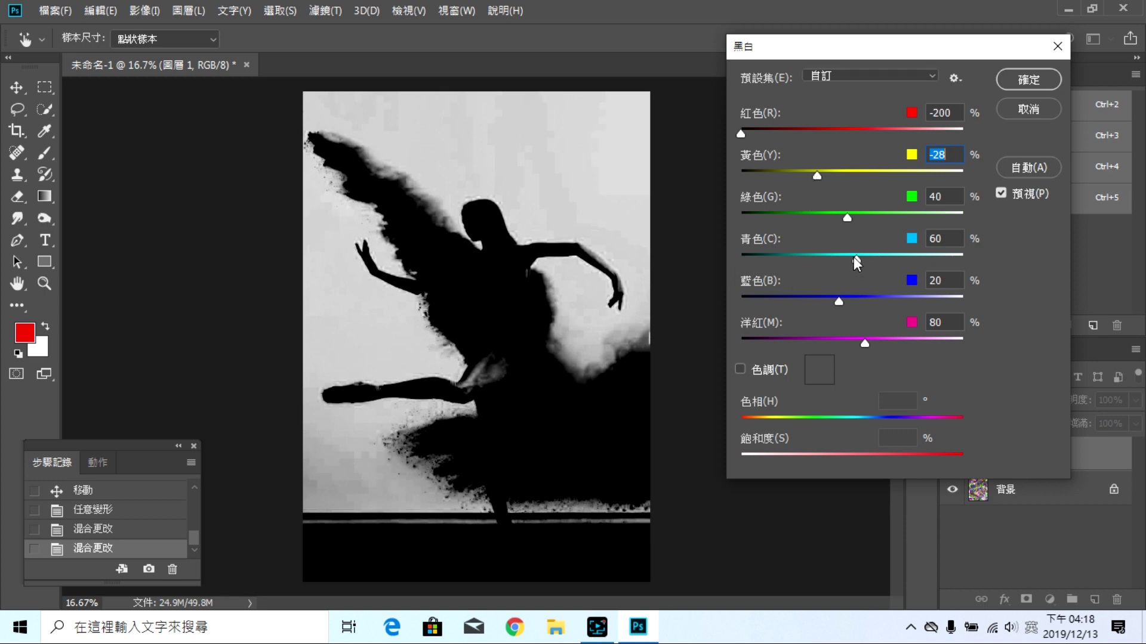
pyautogui.moveTo(854, 257); pyautogui.dragTo(788, 258)
pyautogui.moveTo(867, 344); pyautogui.dragTo(802, 342)
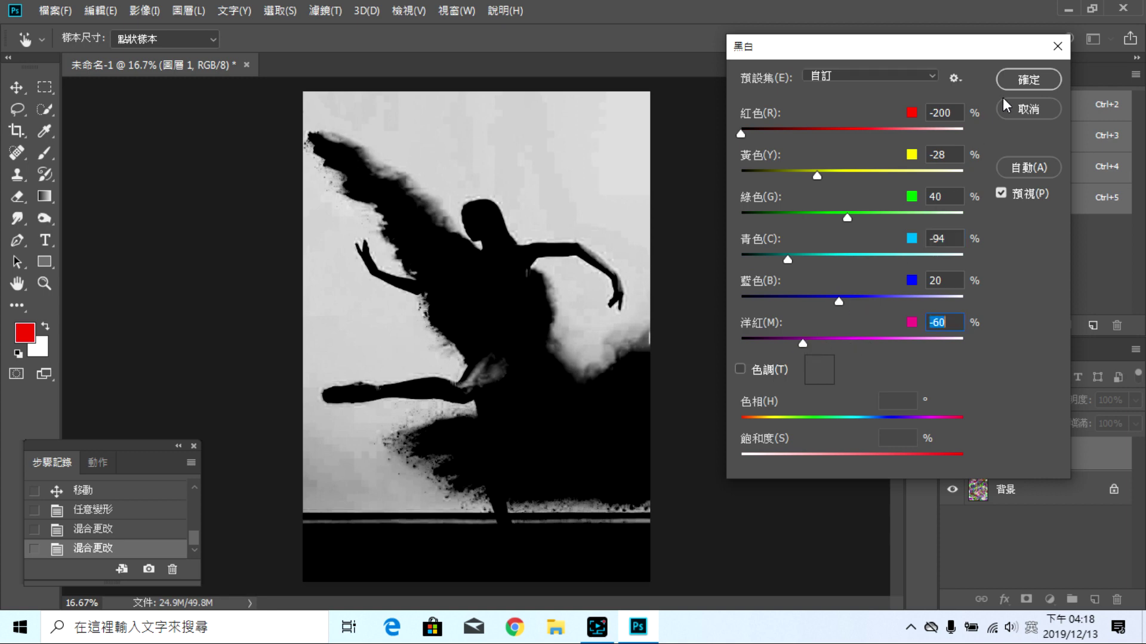
pyautogui.click(1015, 79)
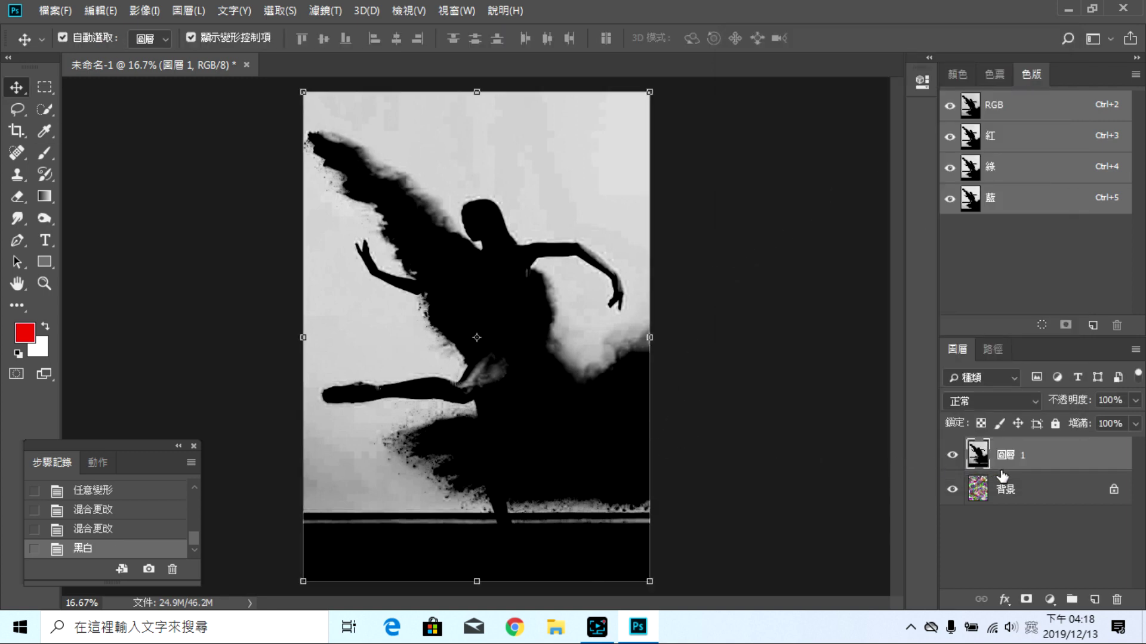
# Step: Apply Levels with input values 69, 9.99 and 184 to the dancer layer, and set its blend mode to Screen (濾色)
pyautogui.click(138, 12)
pyautogui.moveTo(178, 12)
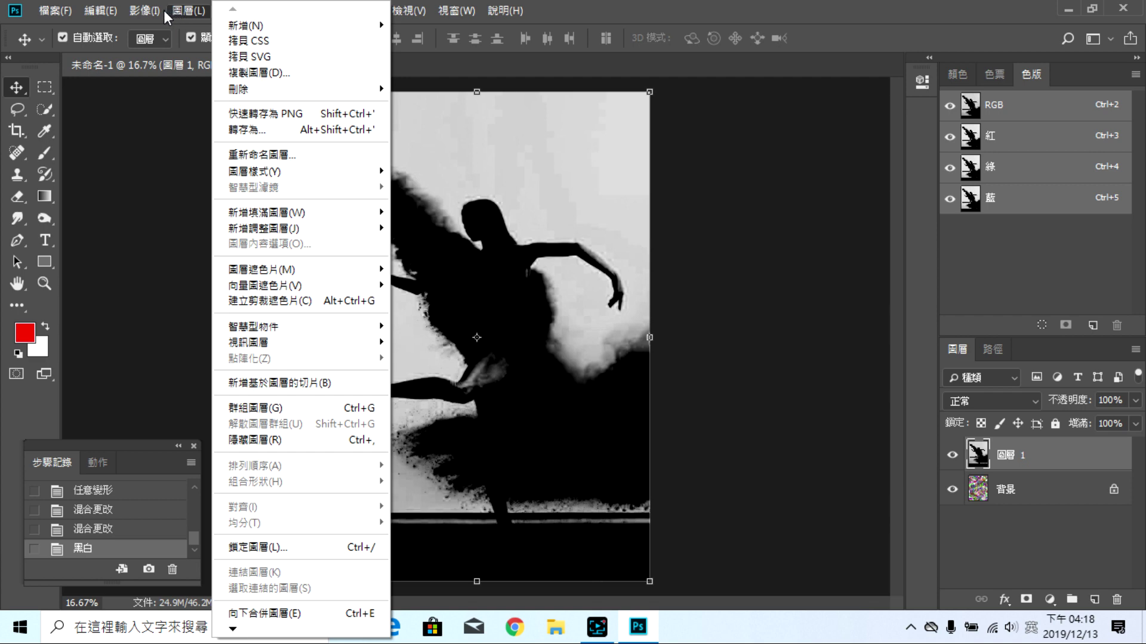
pyautogui.moveTo(176, 55)
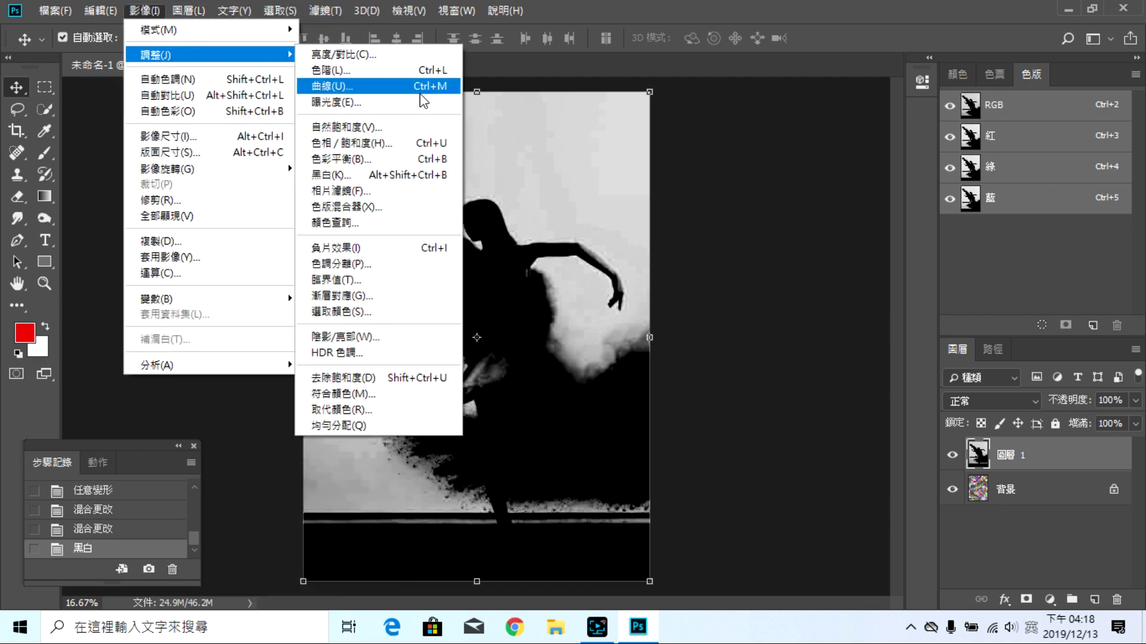
pyautogui.click(379, 72)
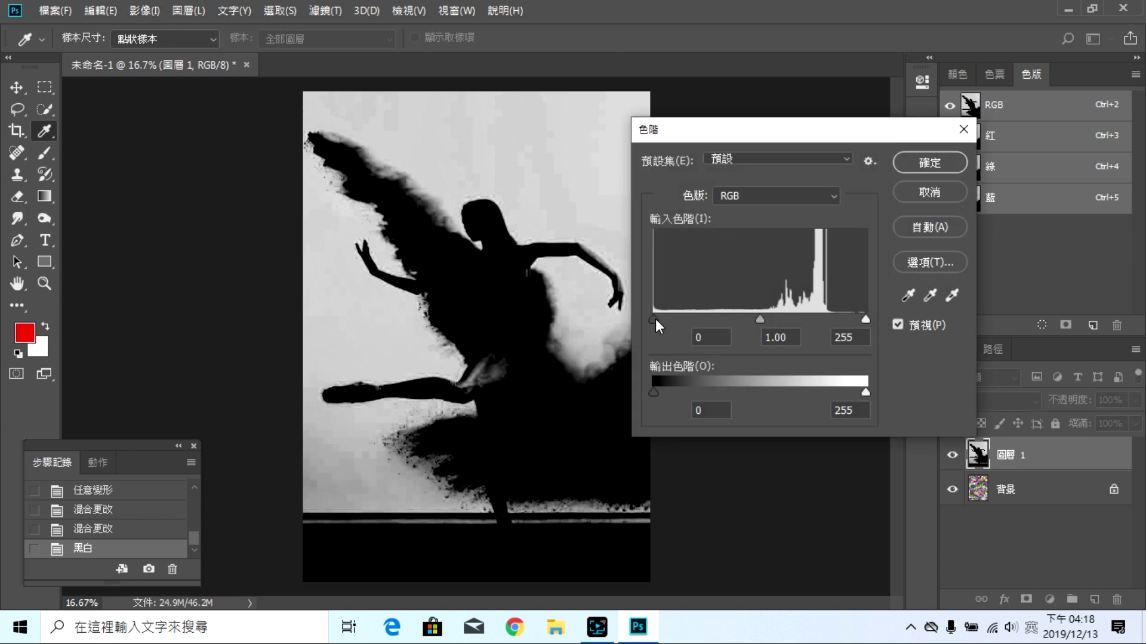
pyautogui.moveTo(654, 320); pyautogui.dragTo(711, 323)
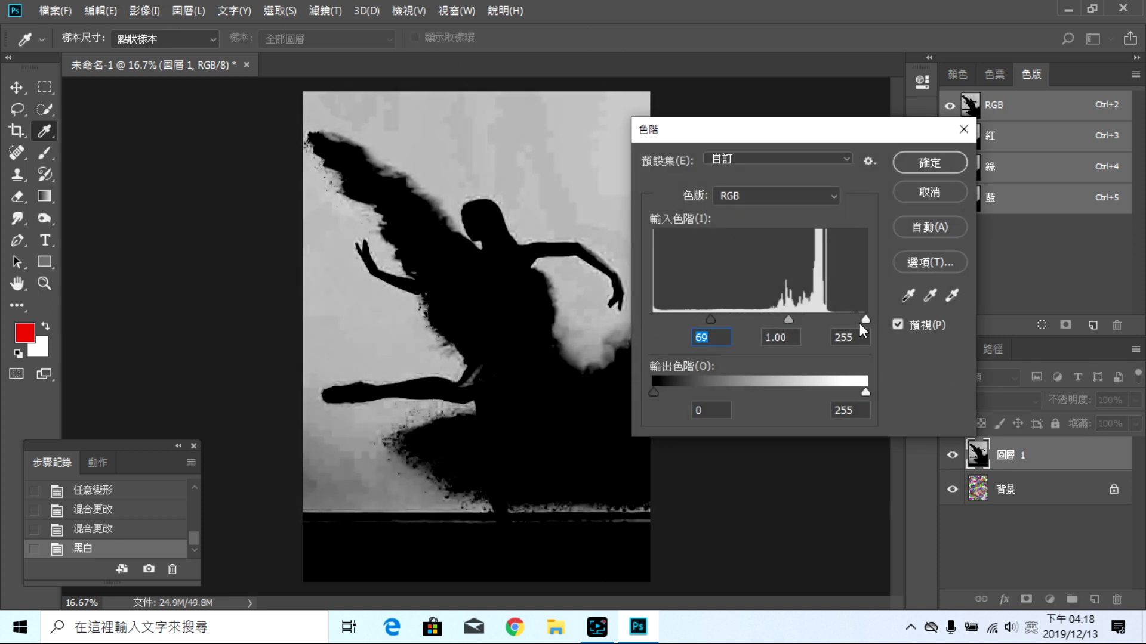
pyautogui.moveTo(865, 320); pyautogui.dragTo(806, 321)
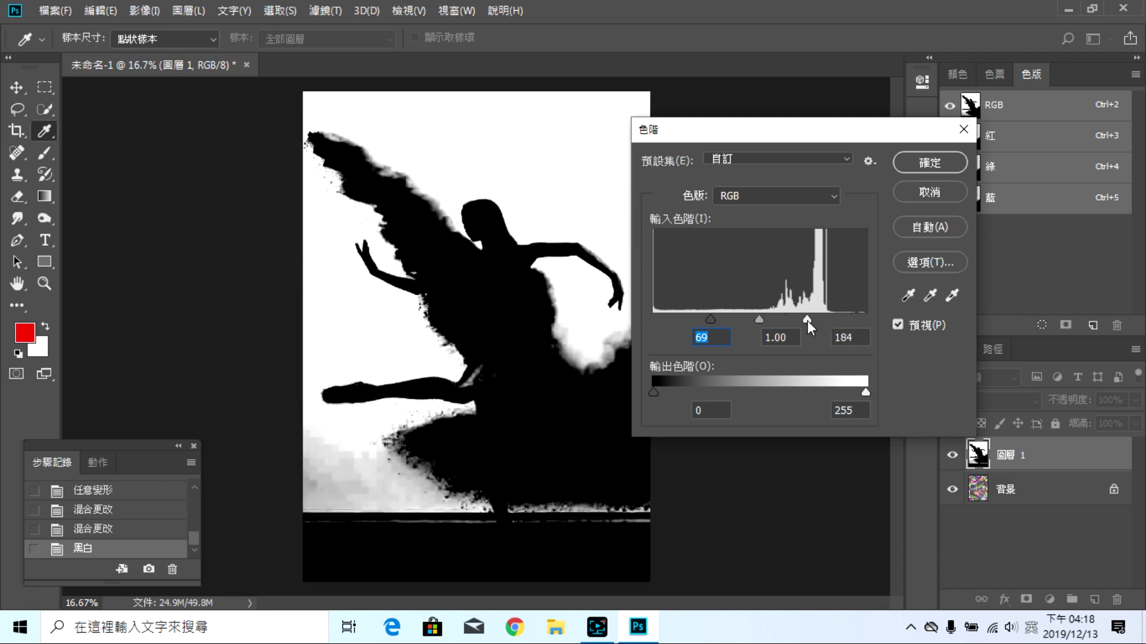
pyautogui.click(807, 321)
pyautogui.moveTo(761, 317); pyautogui.dragTo(710, 317)
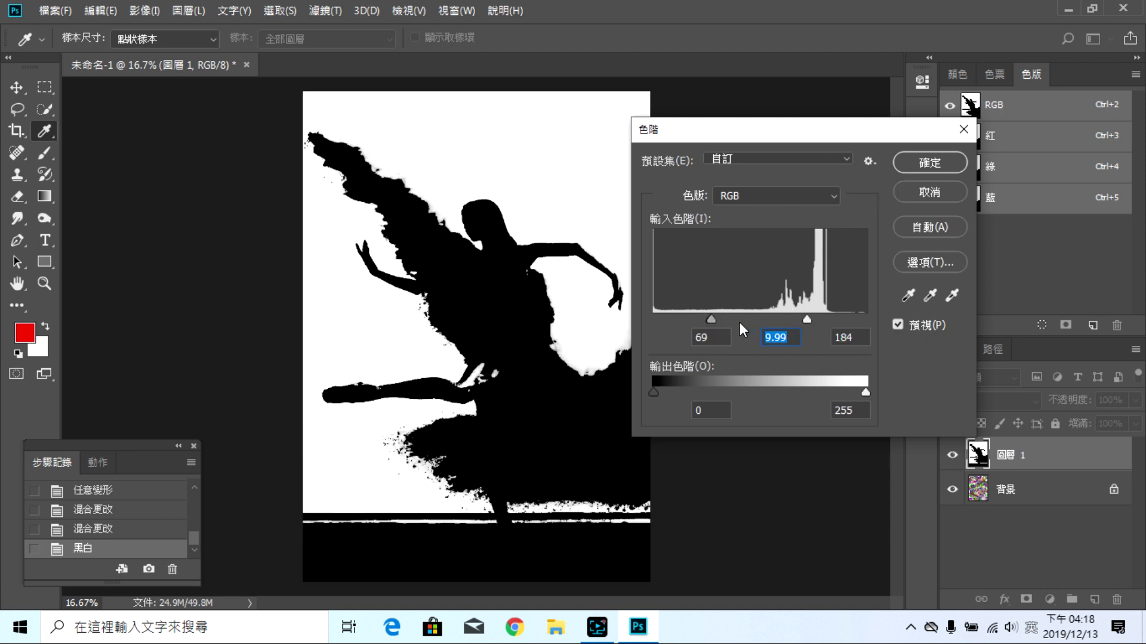
pyautogui.click(920, 163)
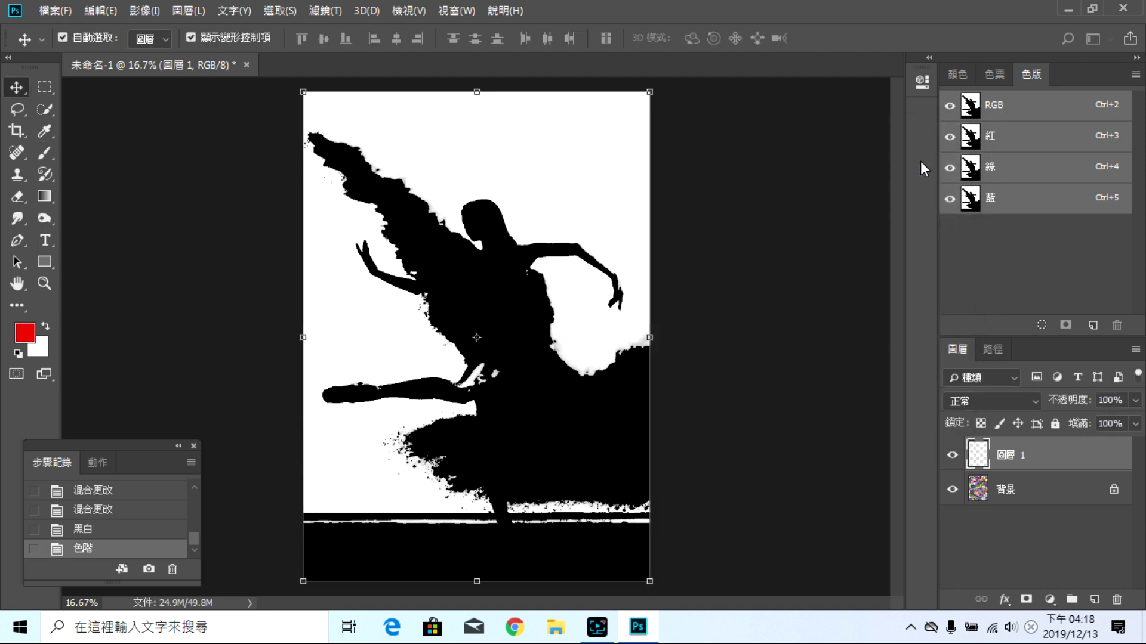
pyautogui.click(1034, 401)
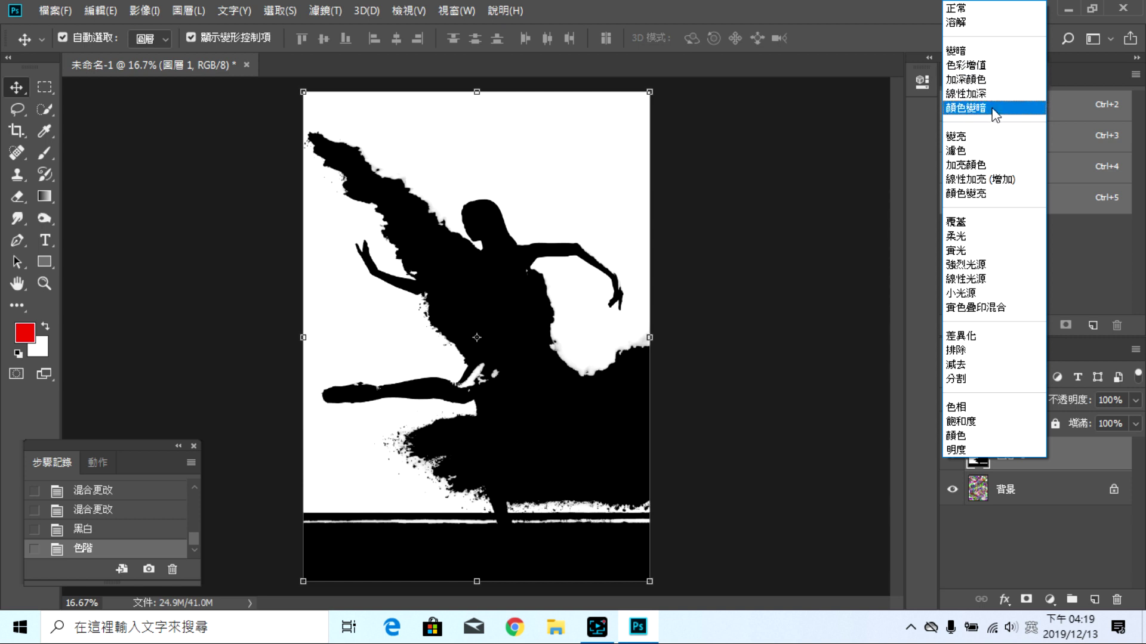
pyautogui.click(989, 151)
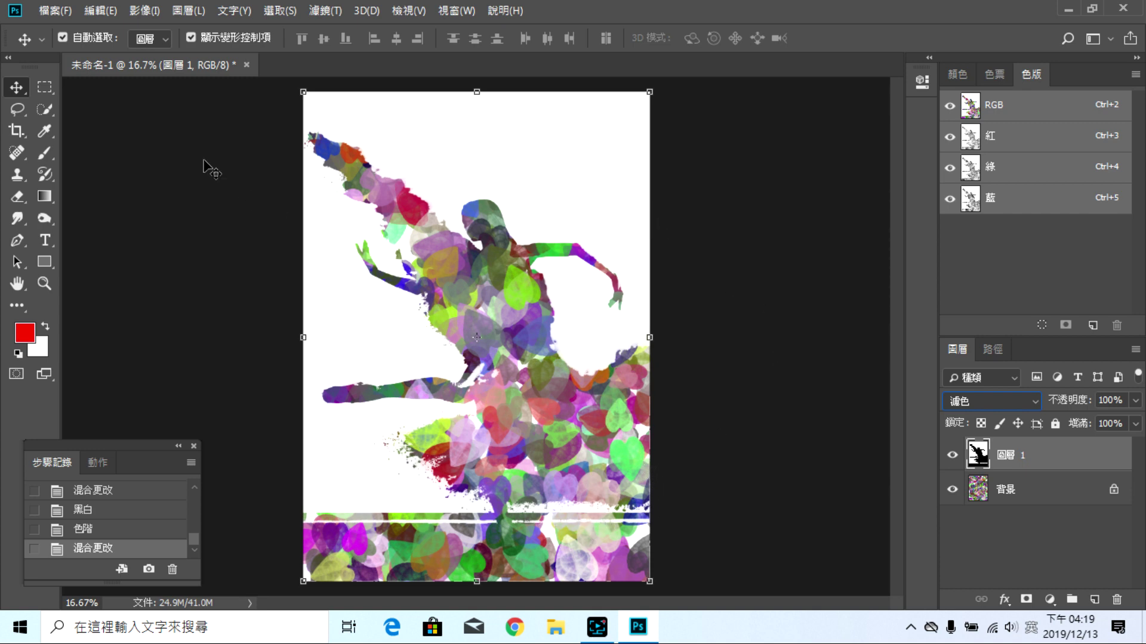
# Step: Choose the Brush tool with the butterfly preset (蝴蝶) and set its tip spacing to 92%
pyautogui.click(44, 153)
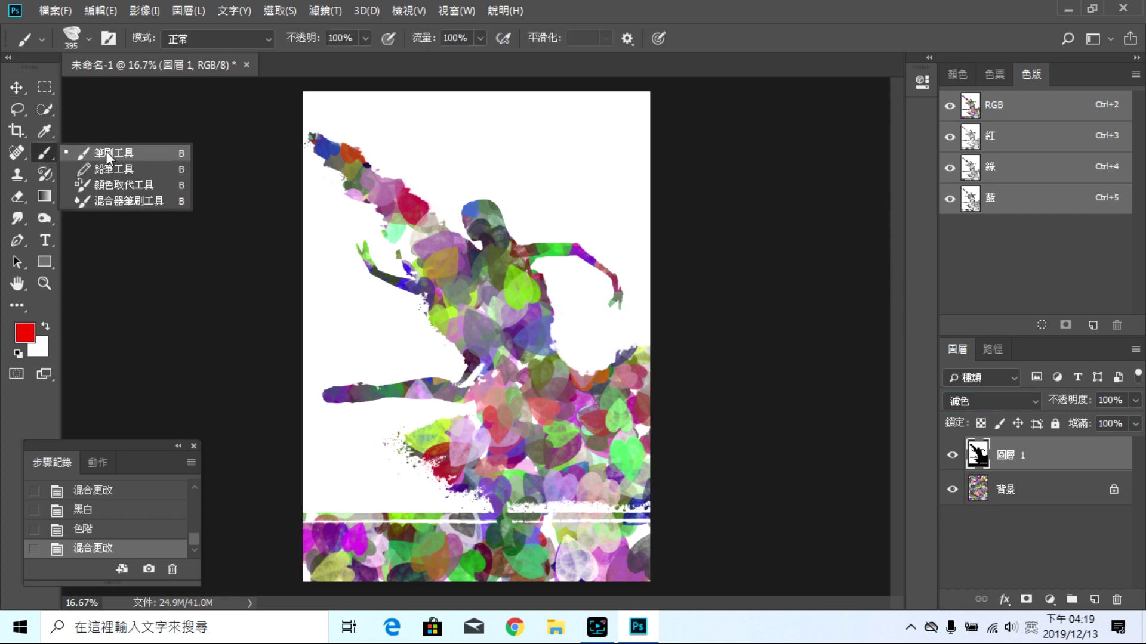
pyautogui.click(88, 38)
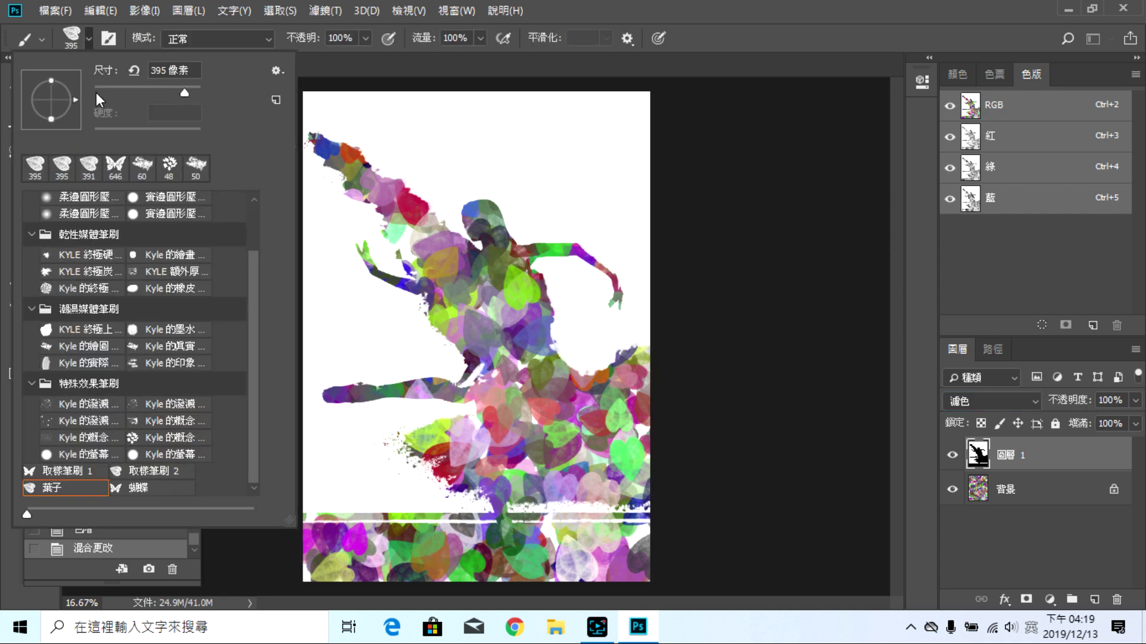
pyautogui.click(149, 488)
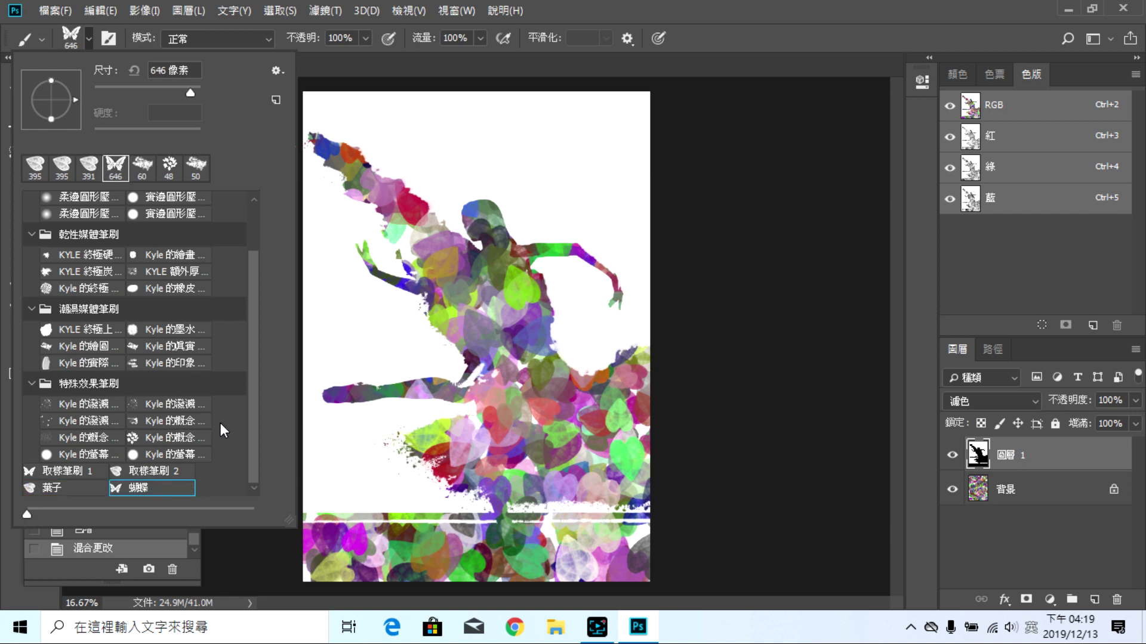
pyautogui.click(105, 36)
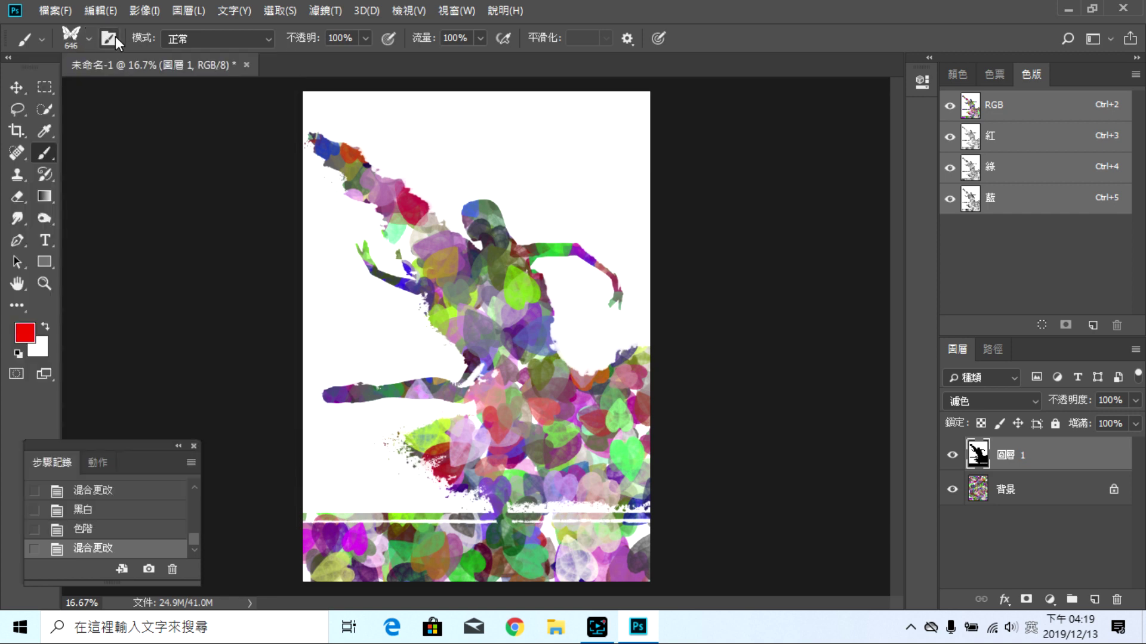
pyautogui.click(108, 38)
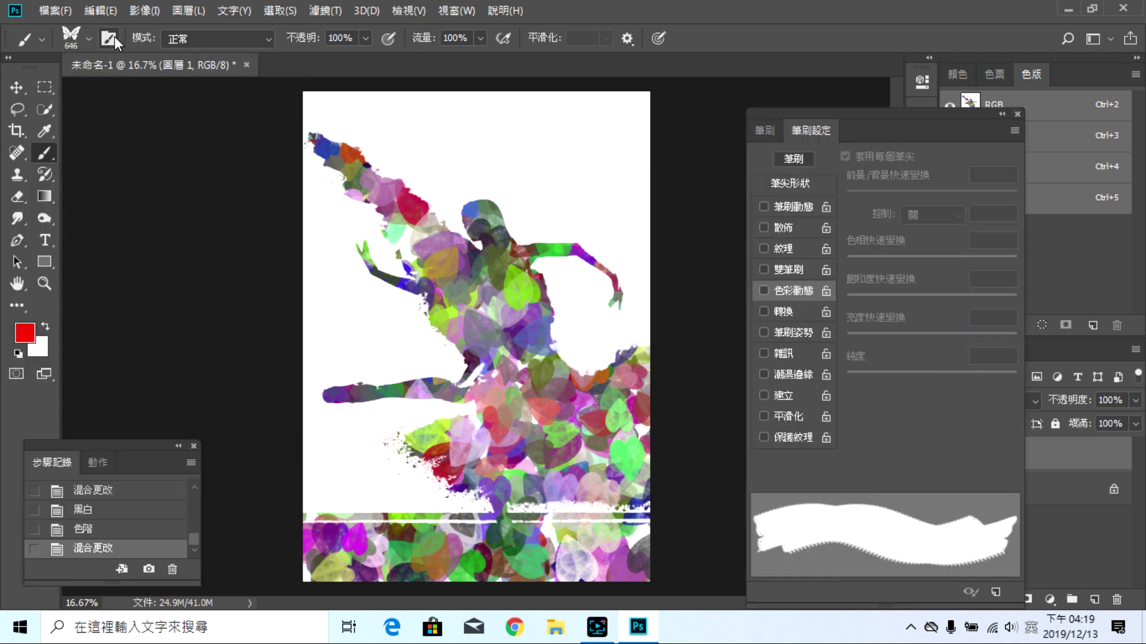
pyautogui.click(795, 183)
pyautogui.moveTo(854, 442)
pyautogui.mouseDown()
pyautogui.moveTo(950, 441)
pyautogui.moveTo(924, 442)
pyautogui.mouseUp()
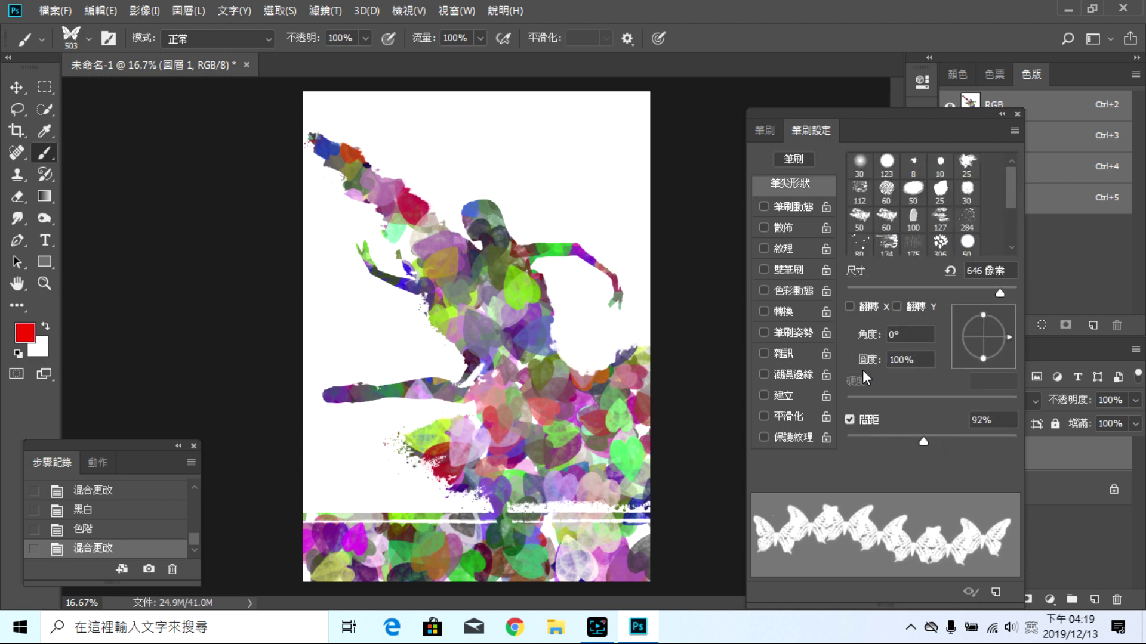
# Step: Give the butterfly brush 93% size jitter and 729% scatter with a count of 8, and enable its colour dynamics
pyautogui.click(798, 206)
pyautogui.moveTo(846, 182); pyautogui.dragTo(1004, 182)
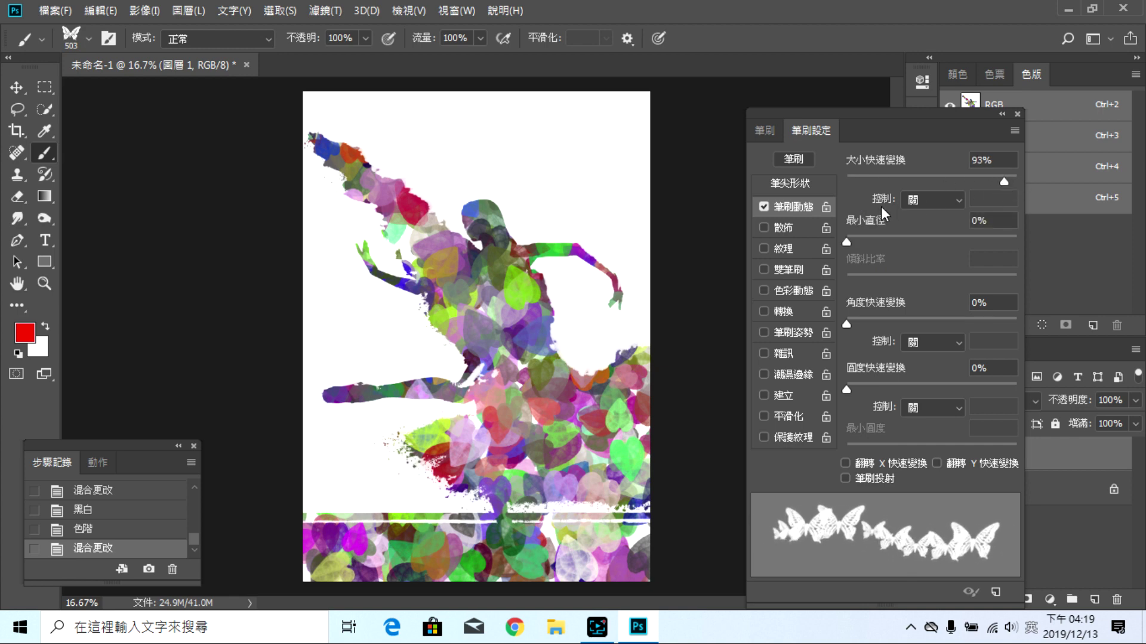
pyautogui.click(796, 228)
pyautogui.moveTo(847, 245); pyautogui.dragTo(921, 246)
pyautogui.moveTo(846, 182); pyautogui.dragTo(970, 179)
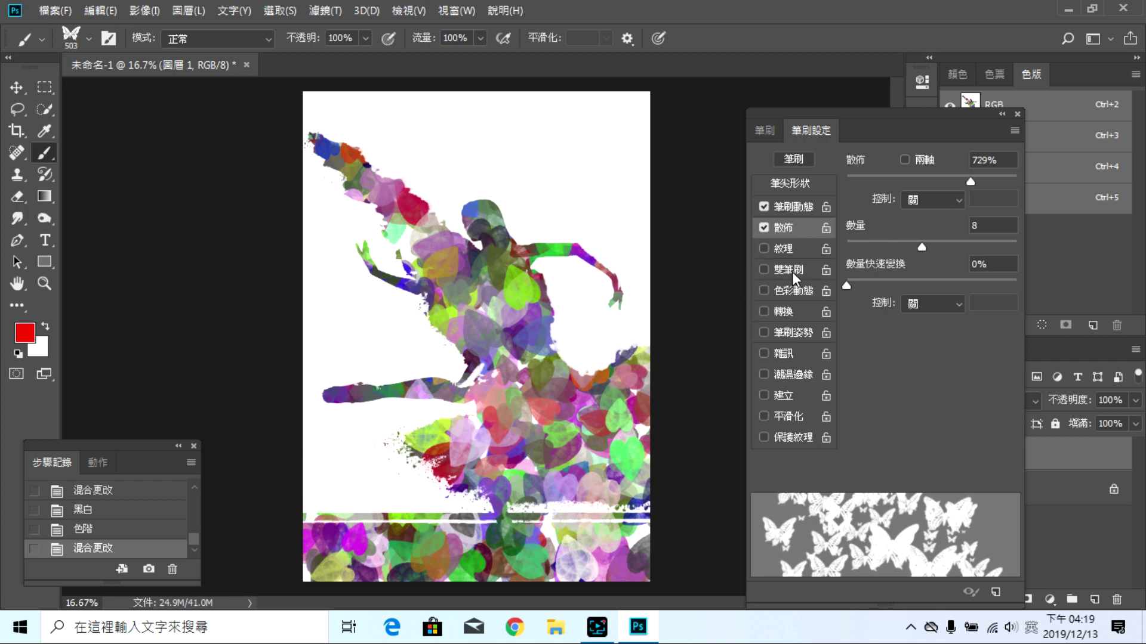
pyautogui.click(793, 292)
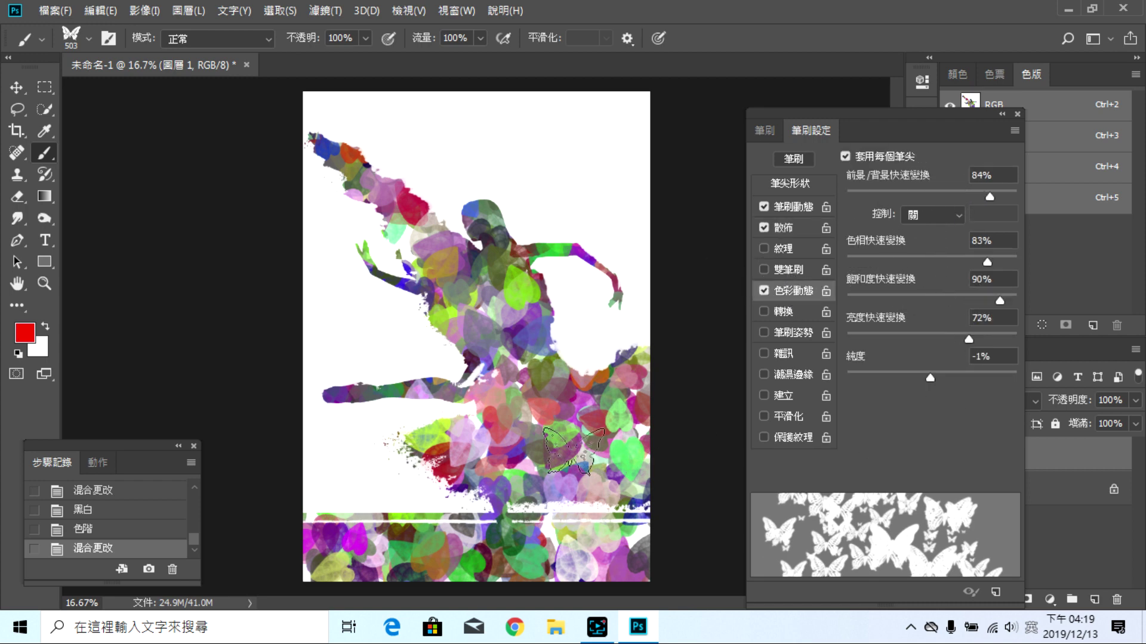
# Step: Paint scattered multicoloured butterflies on the dancer layer, over the dress and left side and along the page's right edge
pyautogui.moveTo(371, 474)
pyautogui.mouseDown()
pyautogui.moveTo(433, 471)
pyautogui.moveTo(420, 472)
pyautogui.moveTo(438, 440)
pyautogui.moveTo(385, 384)
pyautogui.mouseUp()
pyautogui.click(385, 383)
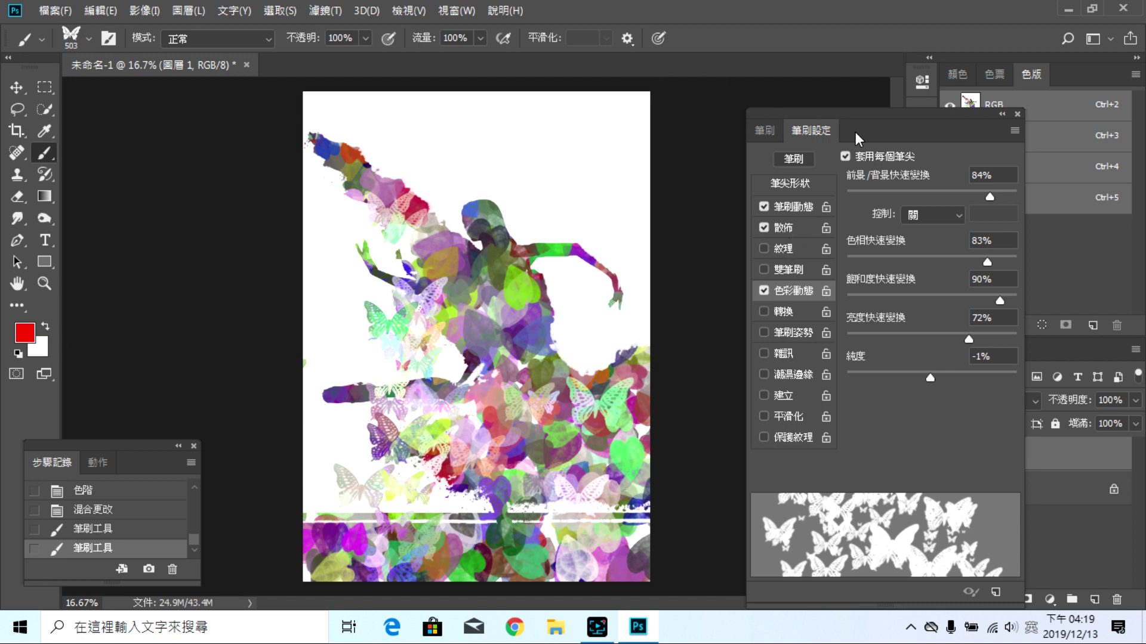
pyautogui.click(1018, 114)
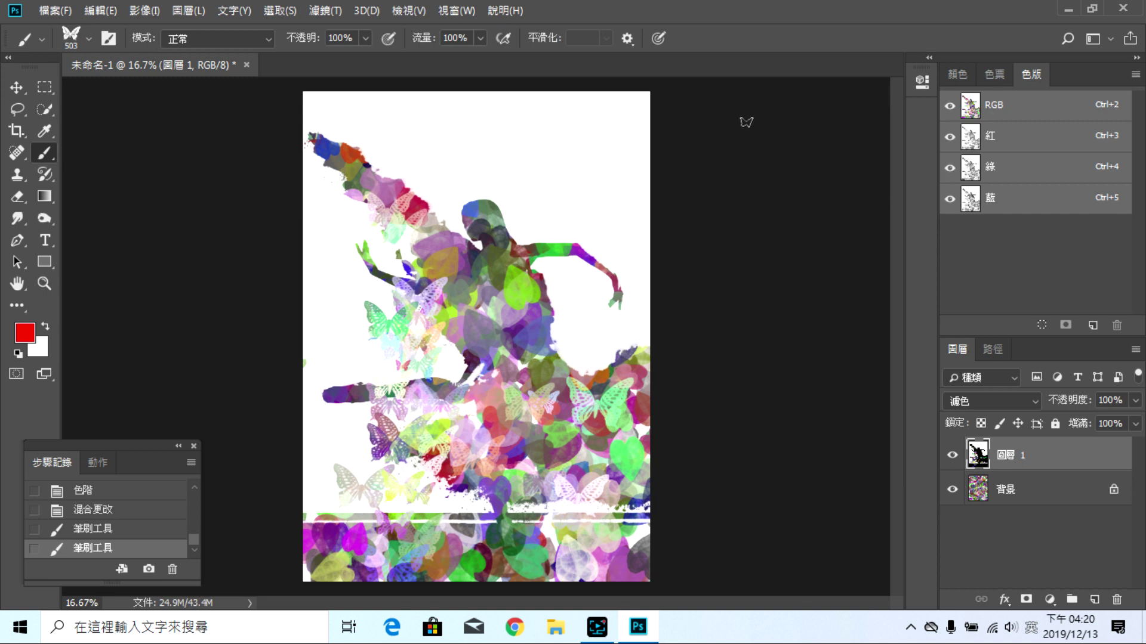
pyautogui.moveTo(648, 122)
pyautogui.mouseDown()
pyautogui.moveTo(597, 133)
pyautogui.moveTo(614, 167)
pyautogui.mouseUp()
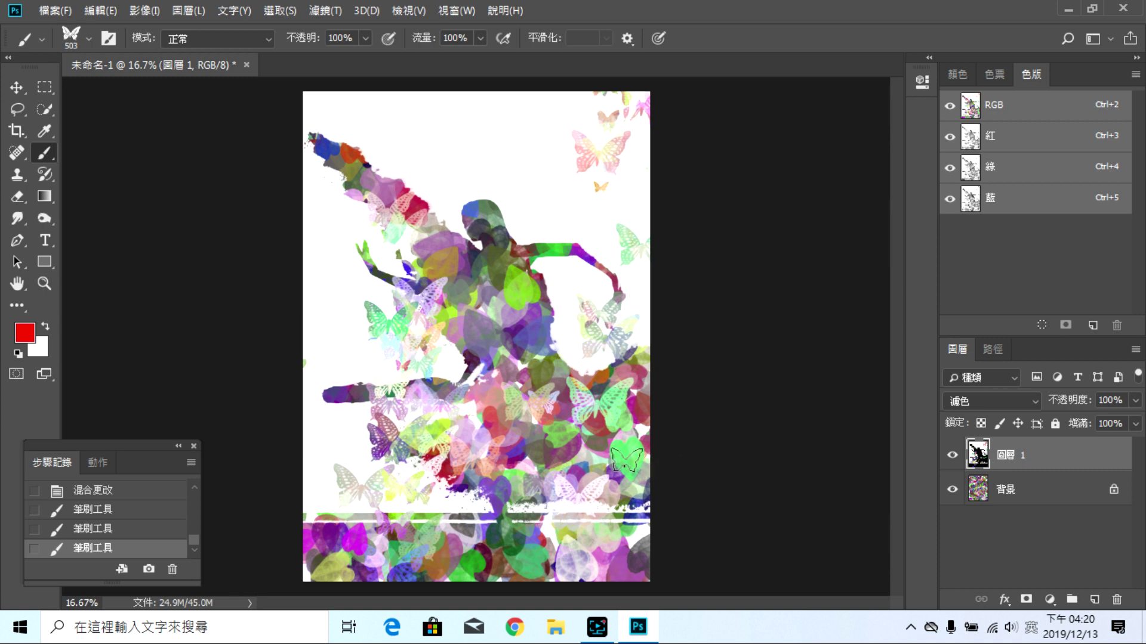
pyautogui.click(54, 10)
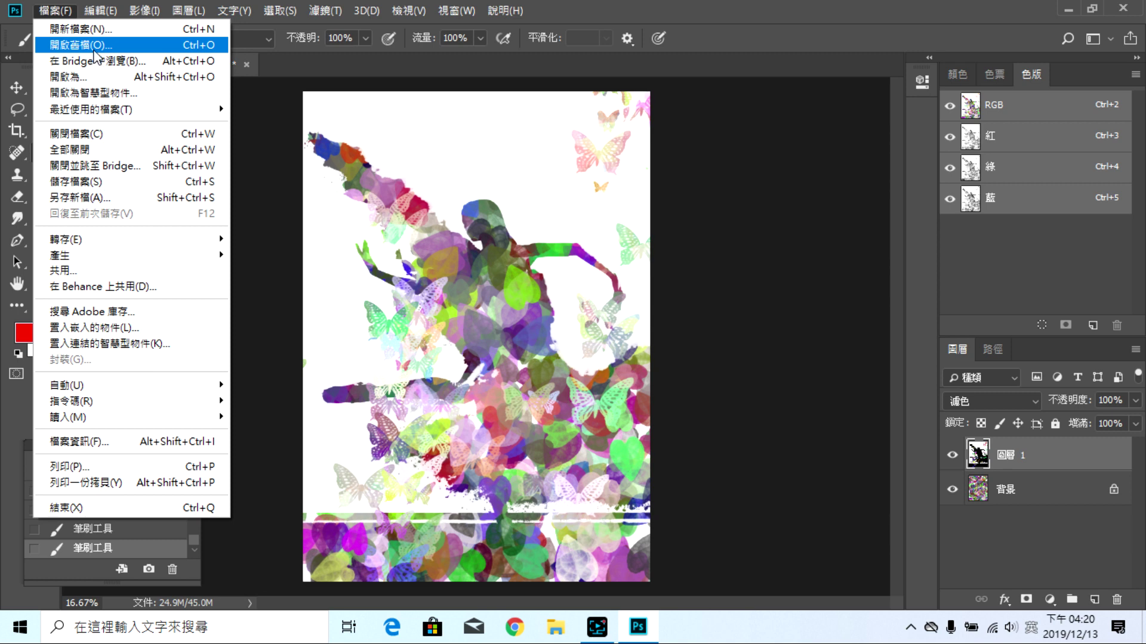
pyautogui.moveTo(88, 12)
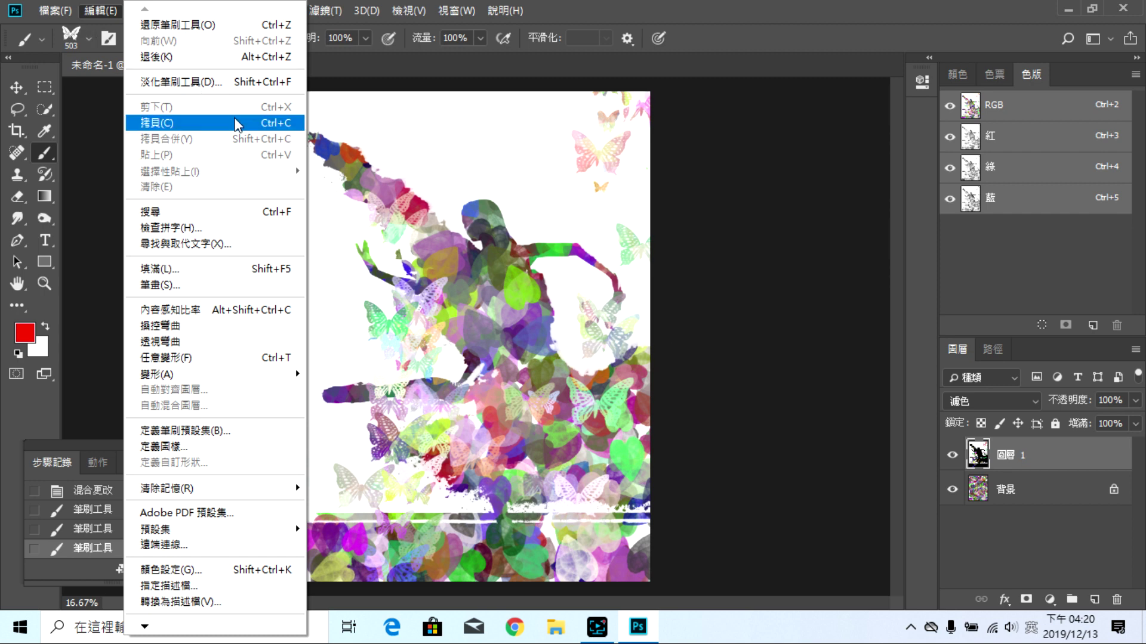
pyautogui.click(755, 201)
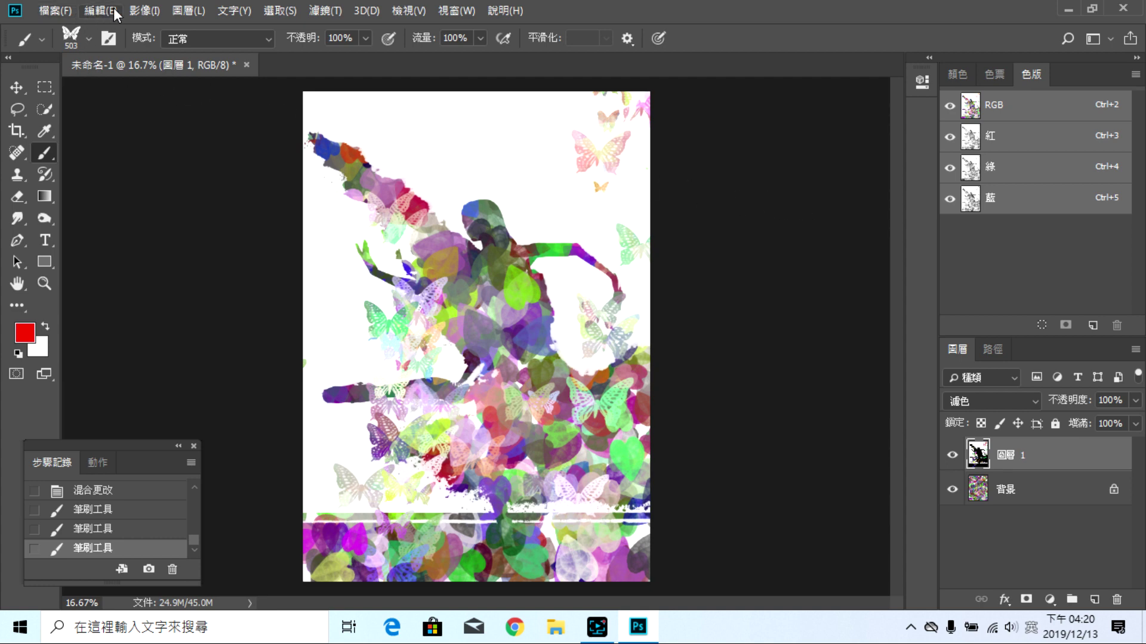
# Step: Extend the canvas relatively by 21 cm in width, anchored at the middle left so the new area falls on the right
pyautogui.click(138, 12)
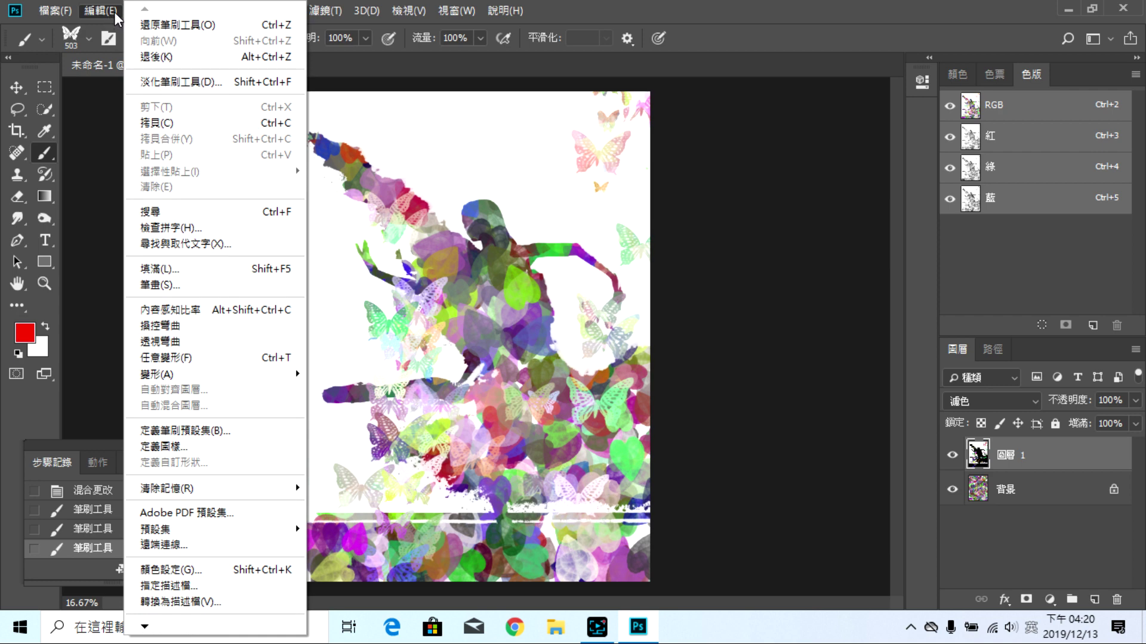
pyautogui.click(145, 10)
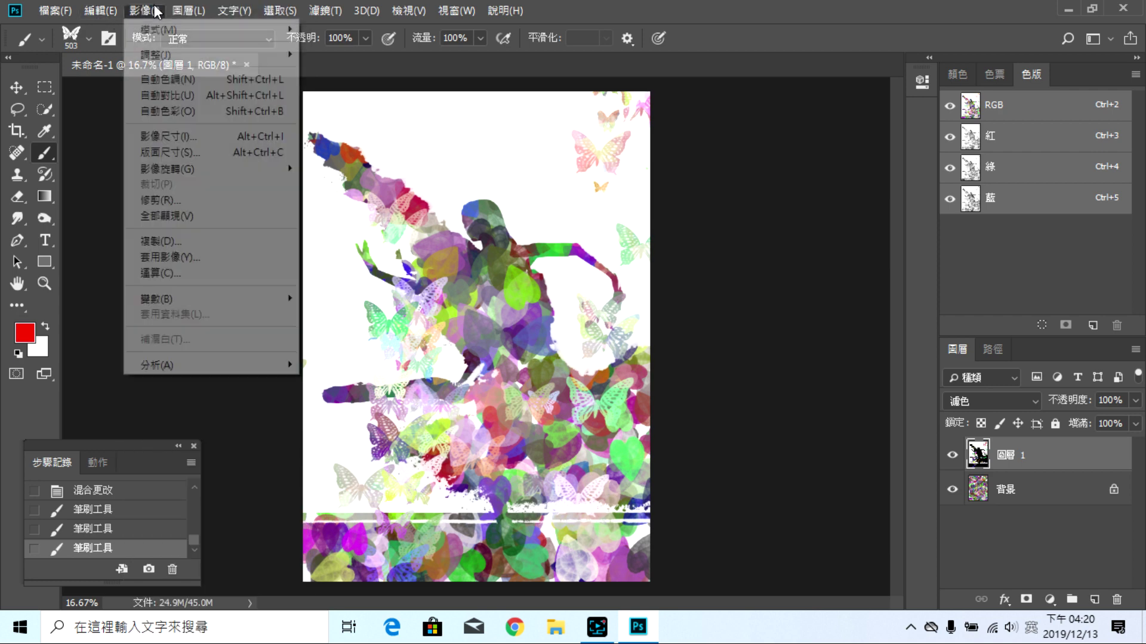
pyautogui.click(210, 148)
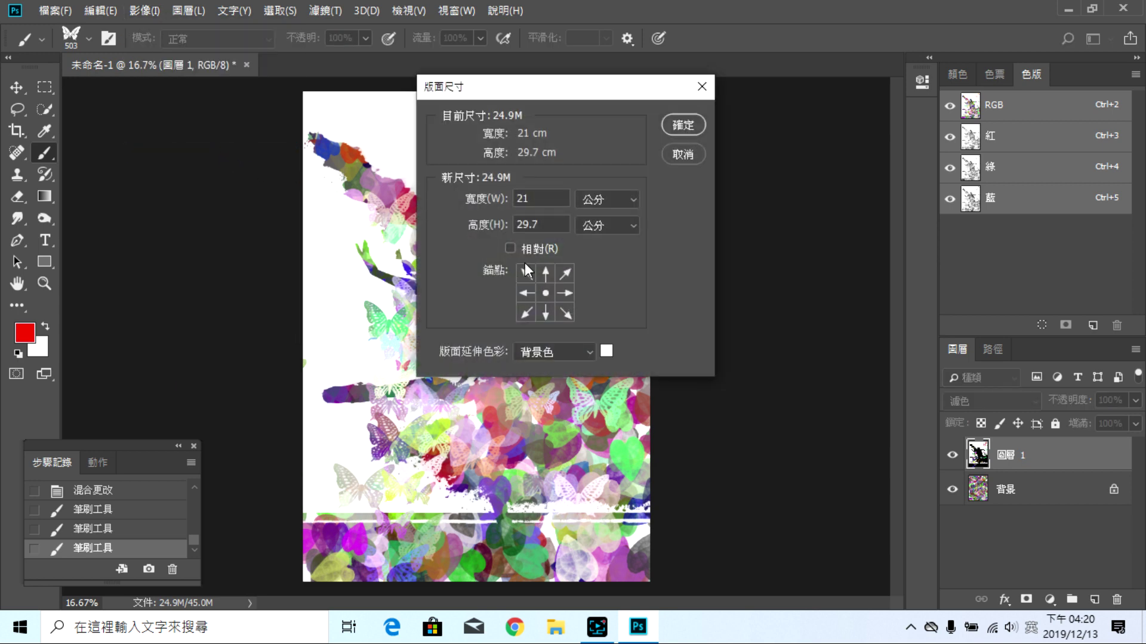
pyautogui.click(511, 248)
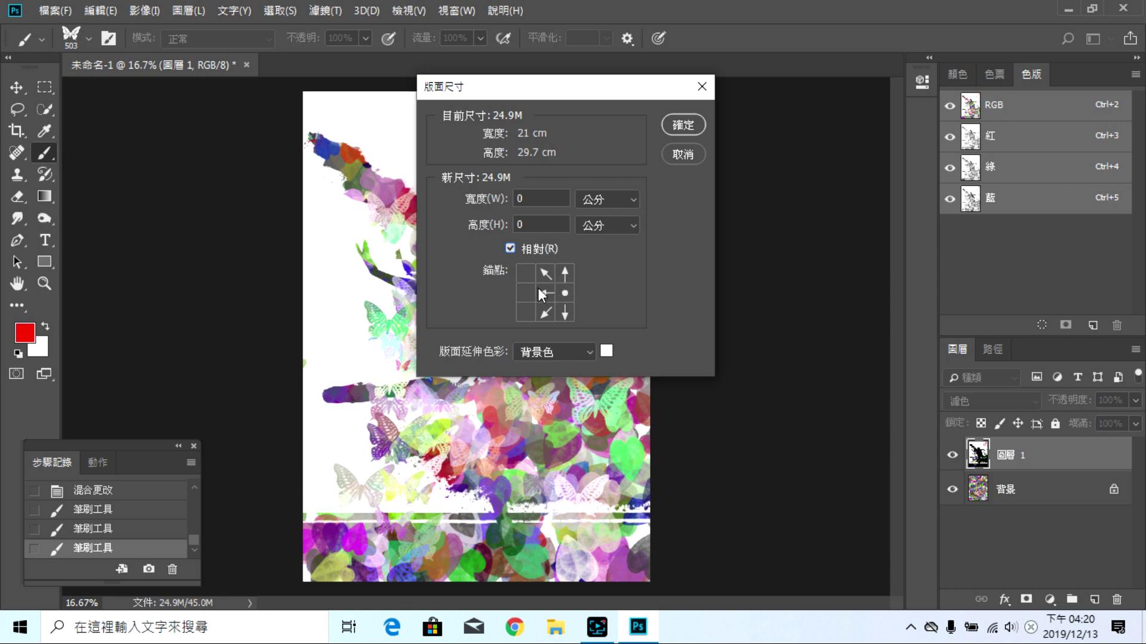
pyautogui.click(564, 293)
pyautogui.click(524, 293)
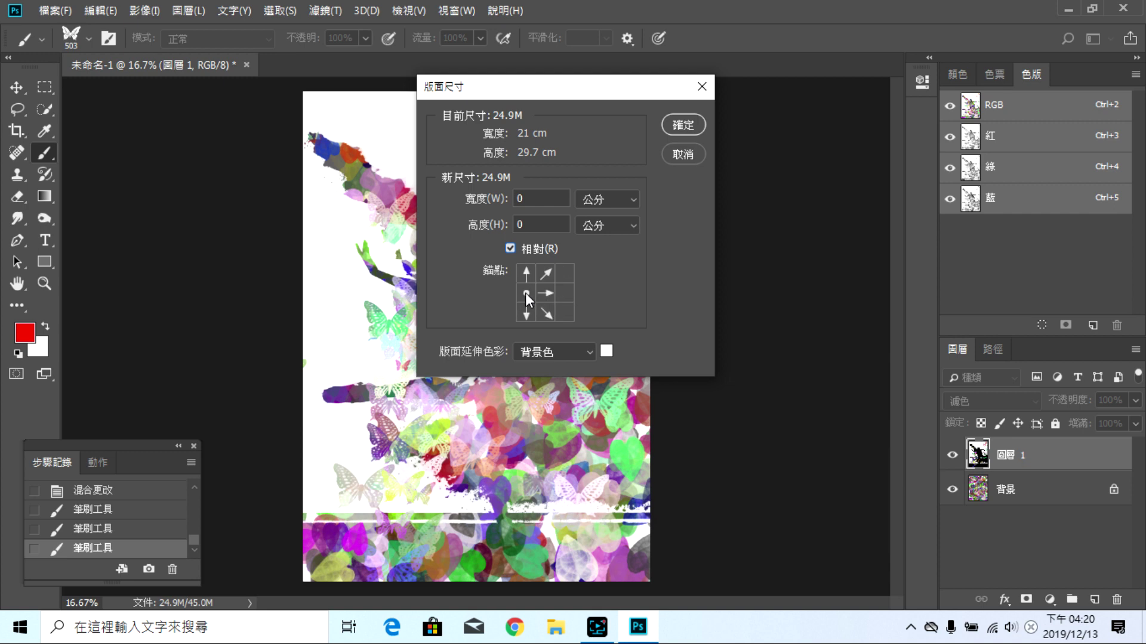
pyautogui.click(535, 204)
pyautogui.write('21')
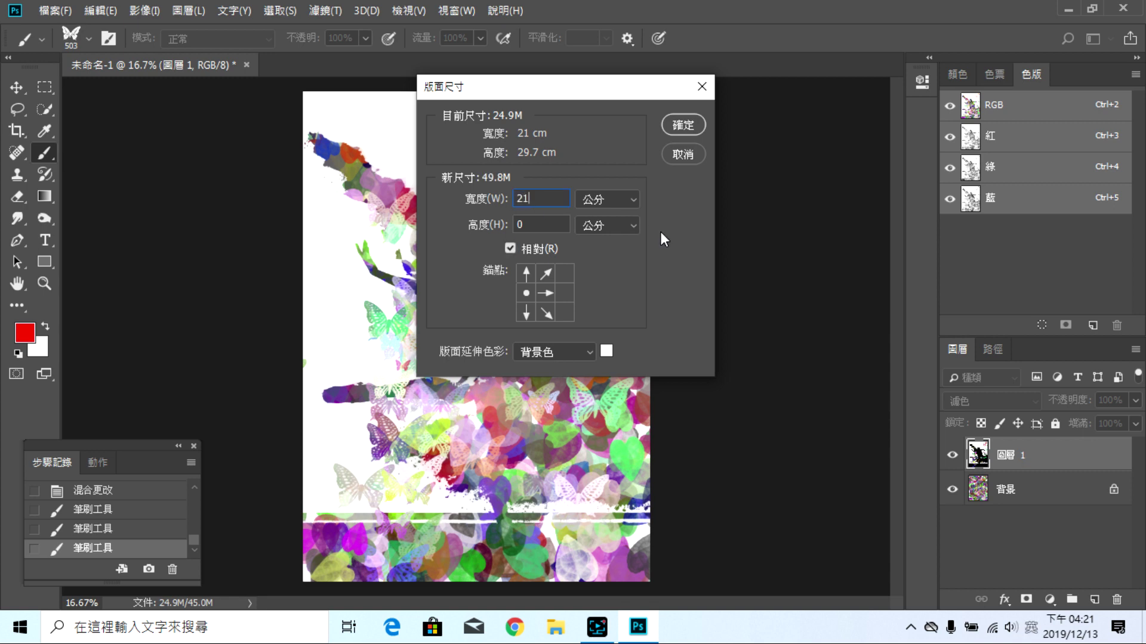
pyautogui.click(686, 125)
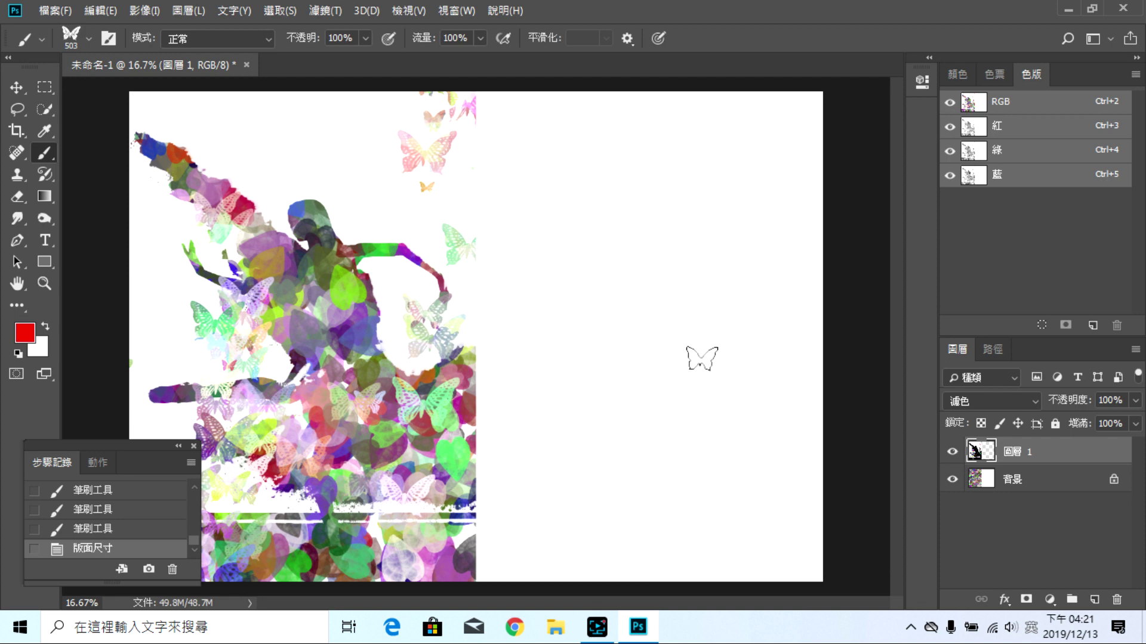
# Step: Open the red dancer image IMG_1563 from the PS folder on the Desktop
pyautogui.click(52, 13)
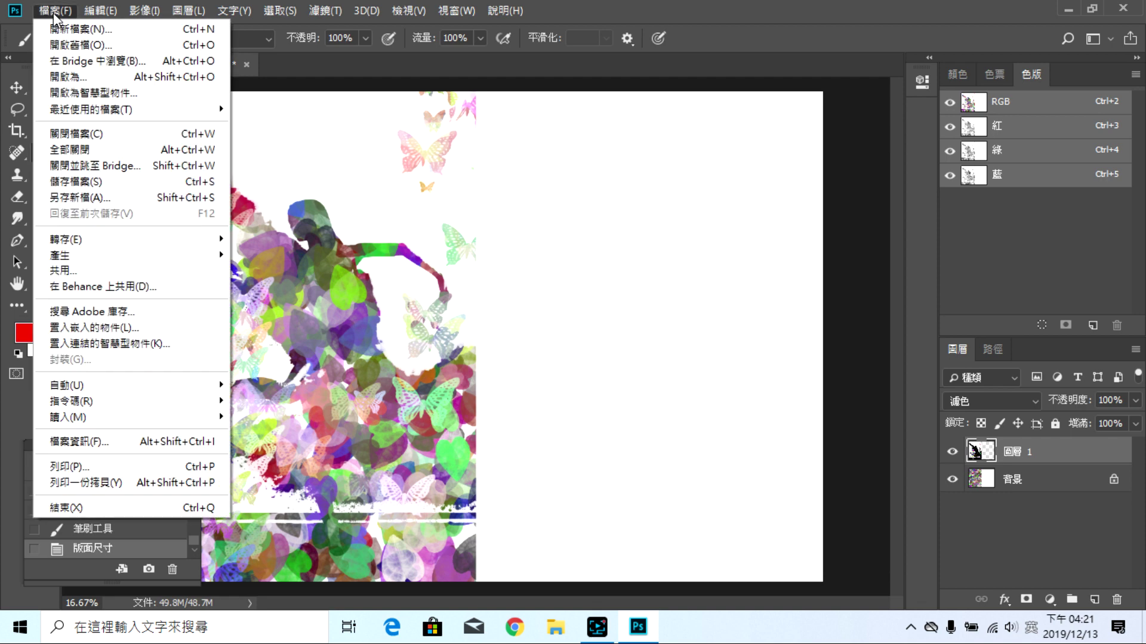
pyautogui.click(327, 156)
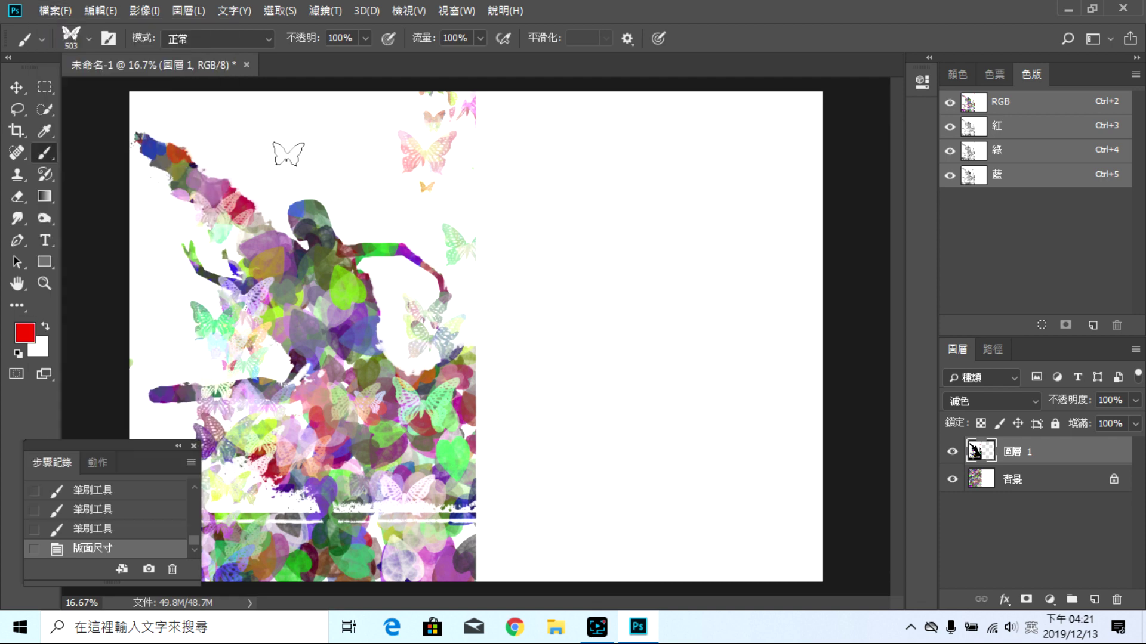
pyautogui.click(56, 10)
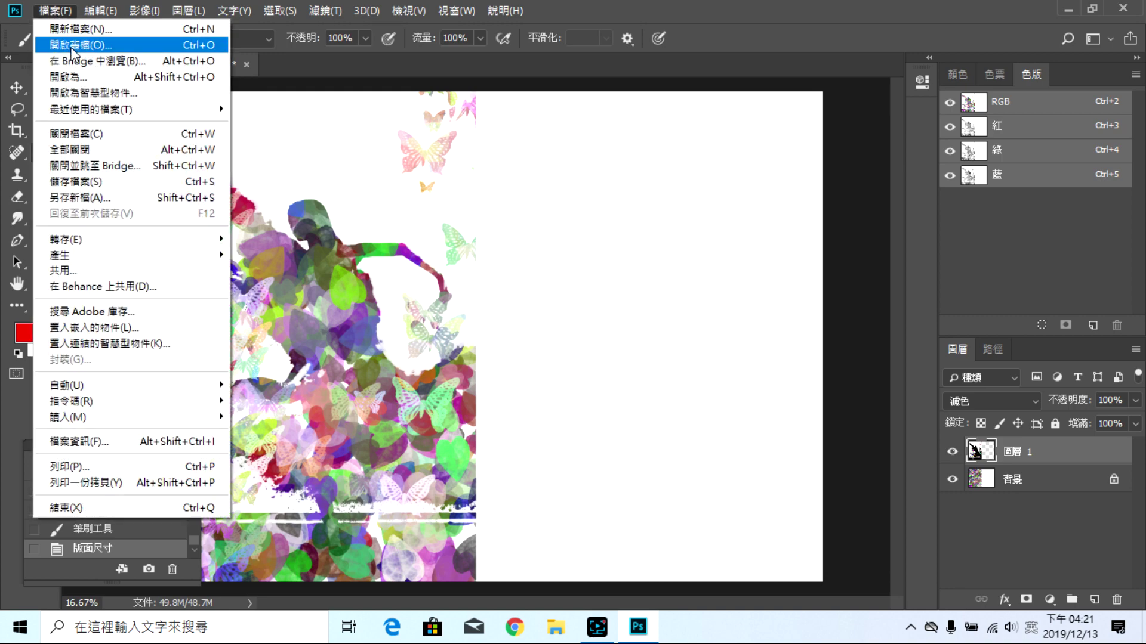
pyautogui.click(71, 45)
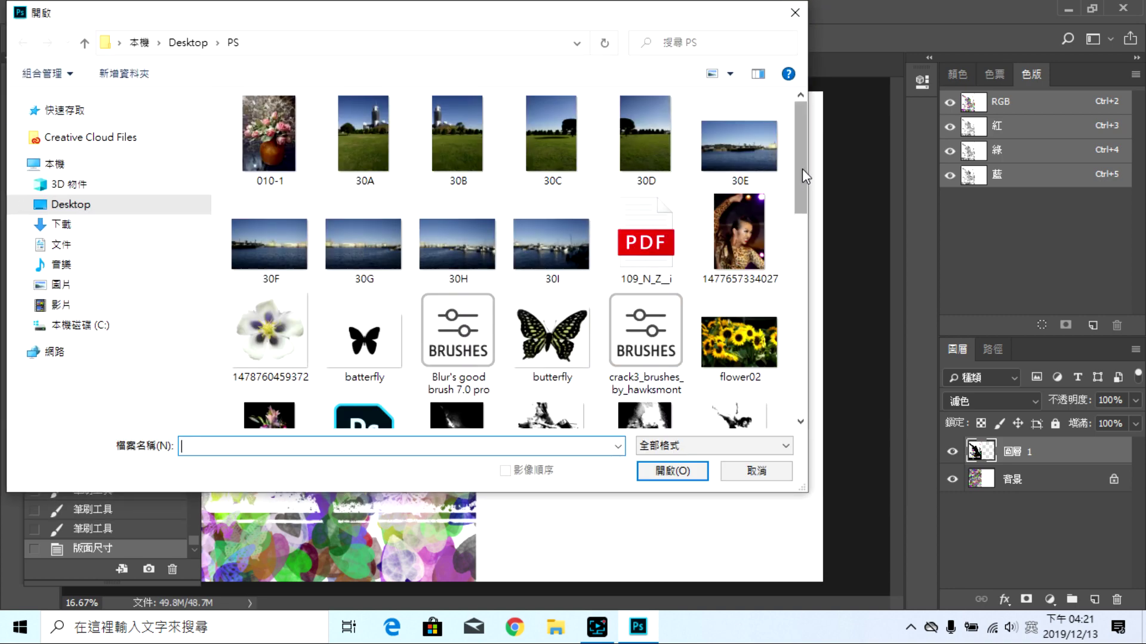
pyautogui.moveTo(802, 169); pyautogui.dragTo(802, 272)
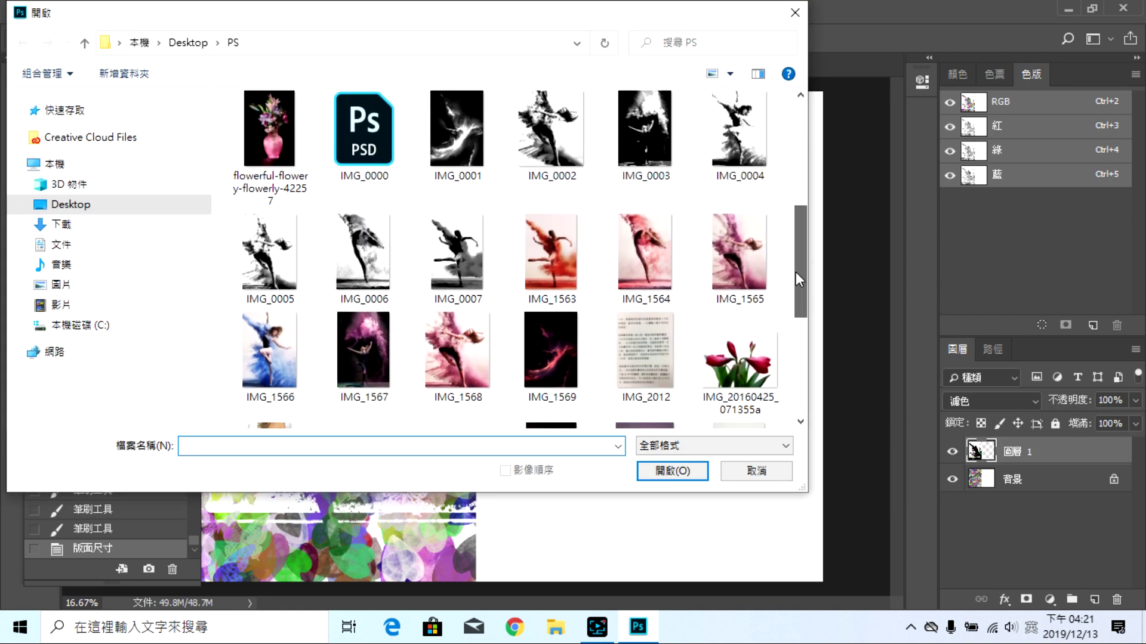
pyautogui.click(558, 252)
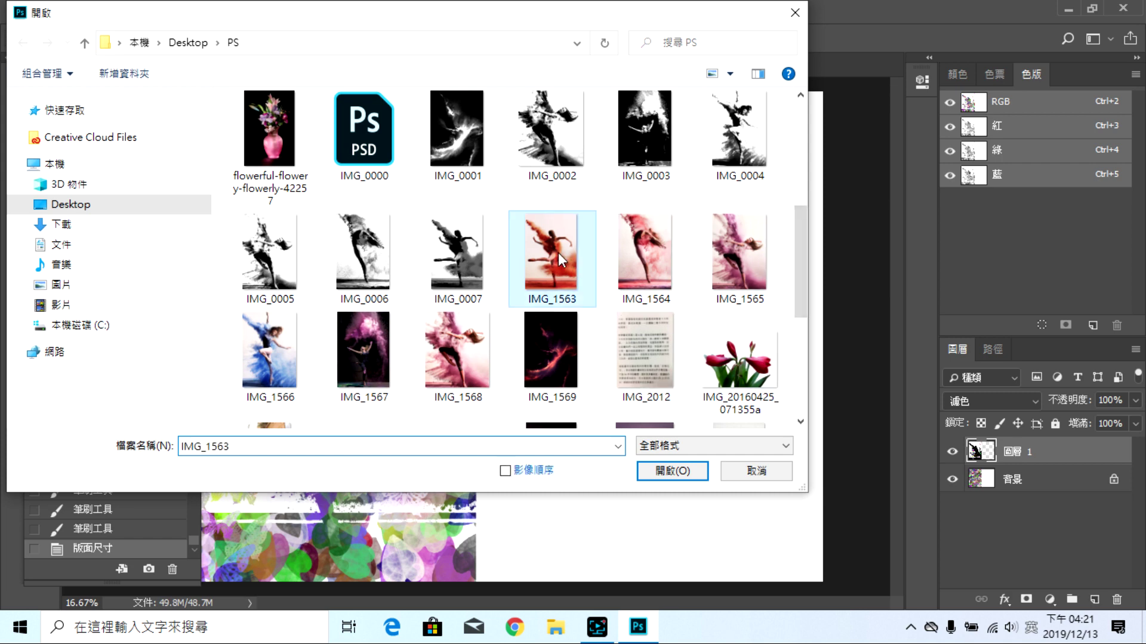
pyautogui.click(672, 471)
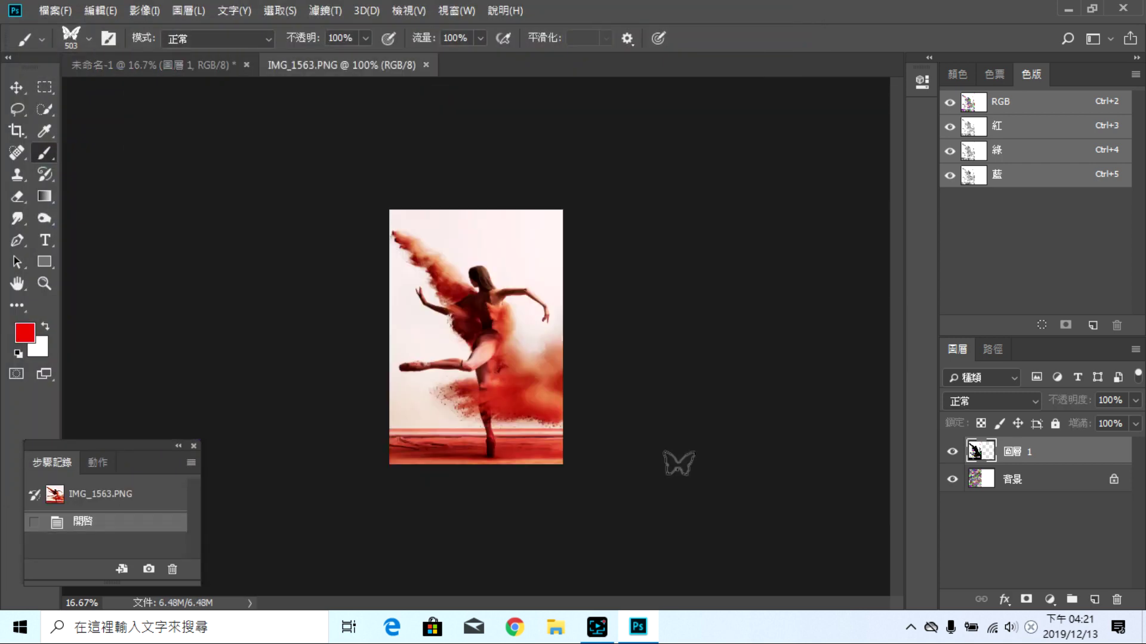
# Step: Copy the red dancer image into the widened document as a new layer and close the source image
pyautogui.moveTo(333, 63); pyautogui.dragTo(364, 157)
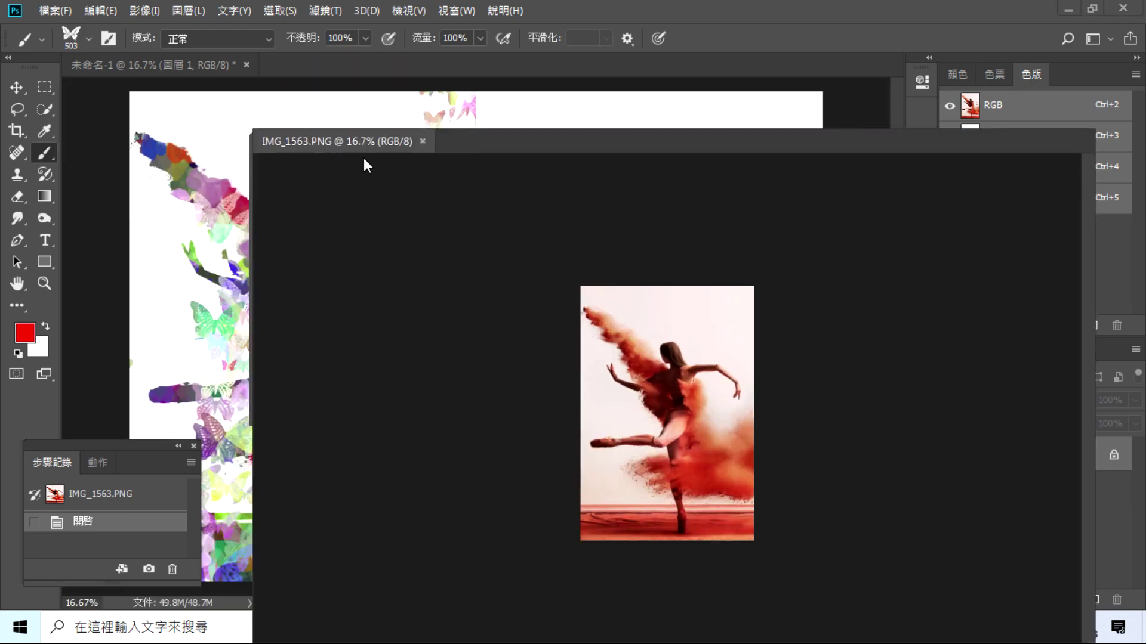
pyautogui.moveTo(657, 327); pyautogui.dragTo(656, 326)
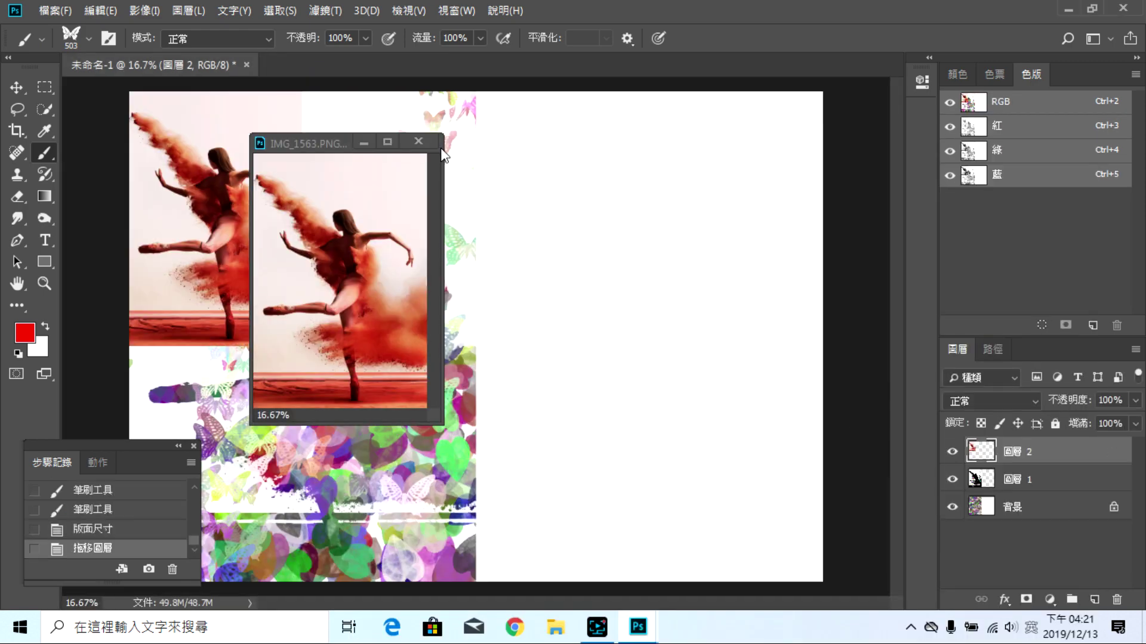
pyautogui.click(420, 141)
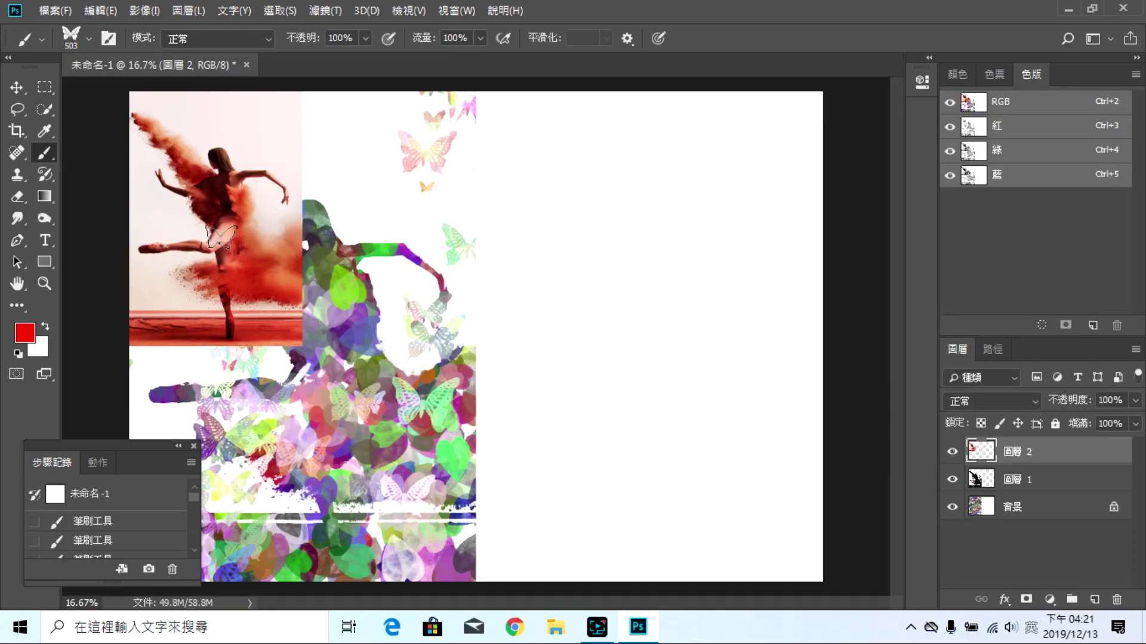
# Step: Move the red dancer layer to the blank right half and scale it to 199.68% width and 192.32% height to fill it
pyautogui.click(16, 87)
pyautogui.moveTo(173, 180); pyautogui.dragTo(531, 182)
pyautogui.moveTo(649, 346); pyautogui.dragTo(823, 581)
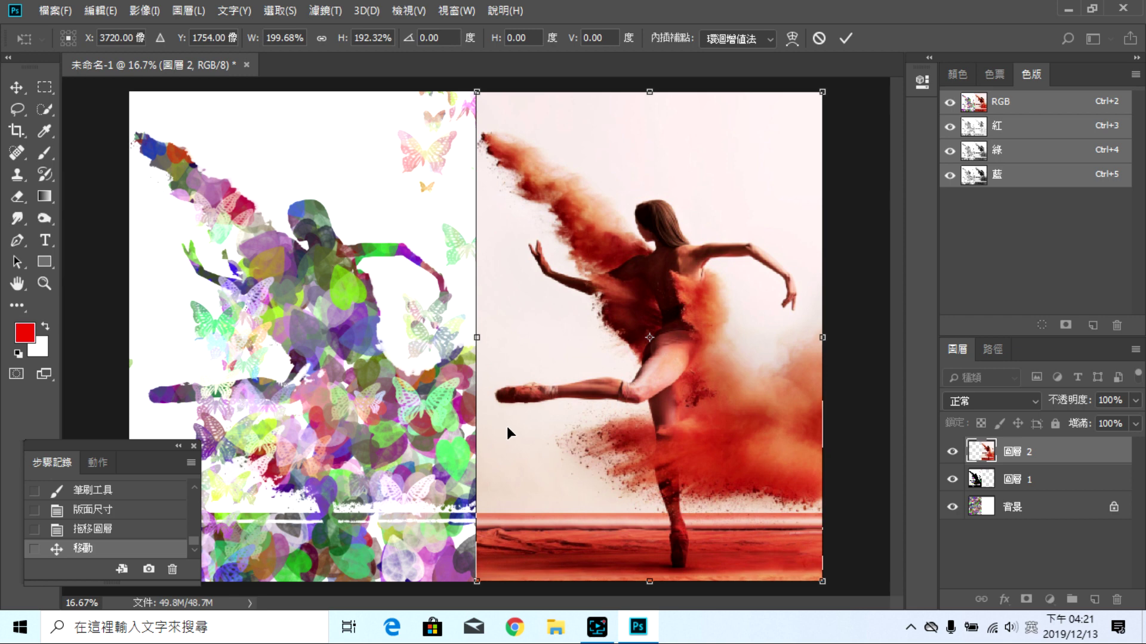
pyautogui.click(845, 38)
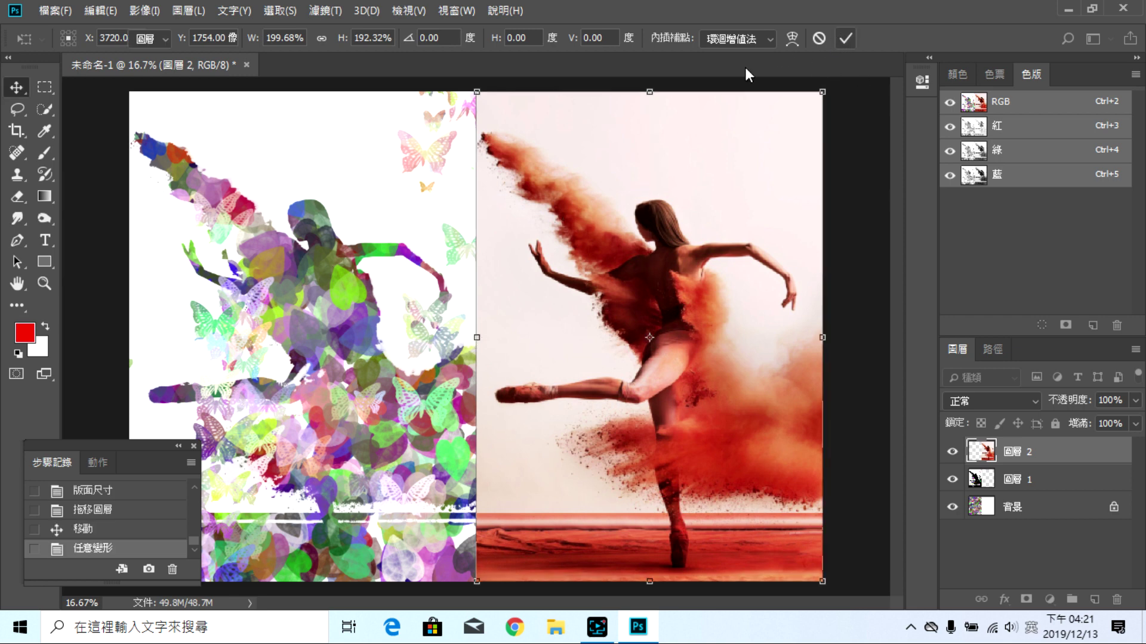
# Step: Flip the red dancer layer horizontally so it mirrors the leaf-patterned dancer
pyautogui.click(137, 12)
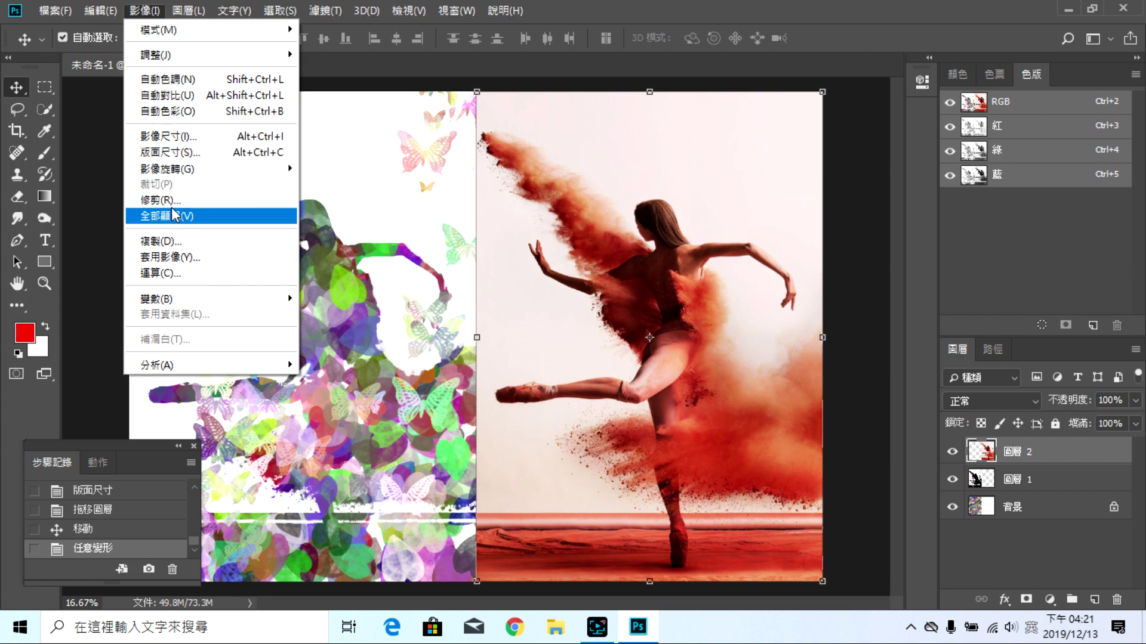
pyautogui.moveTo(101, 11)
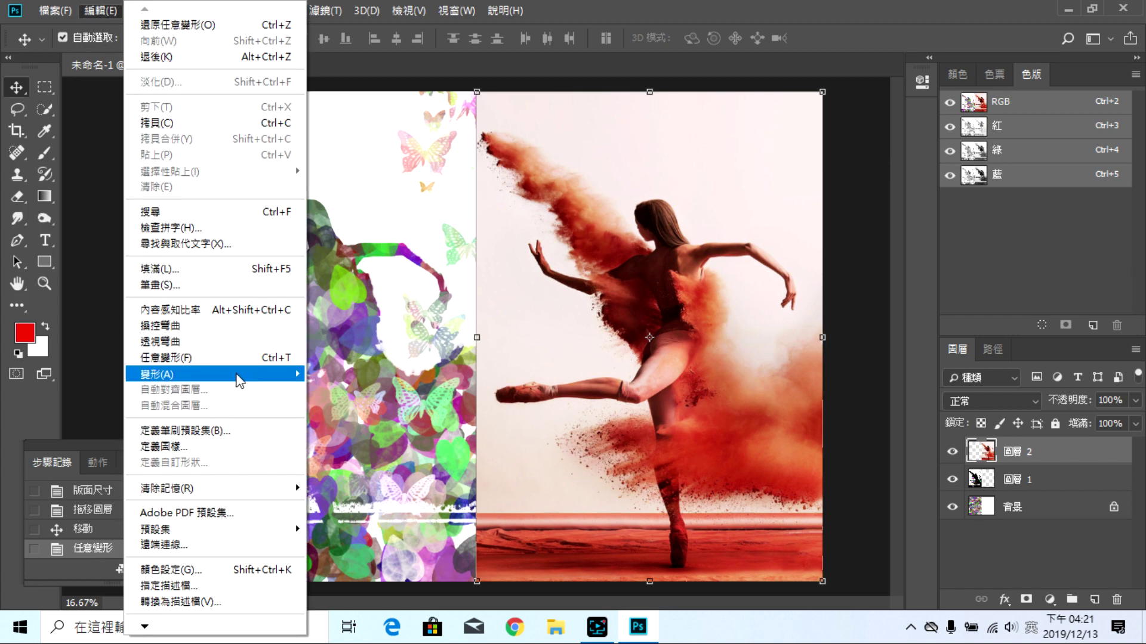
pyautogui.moveTo(239, 380)
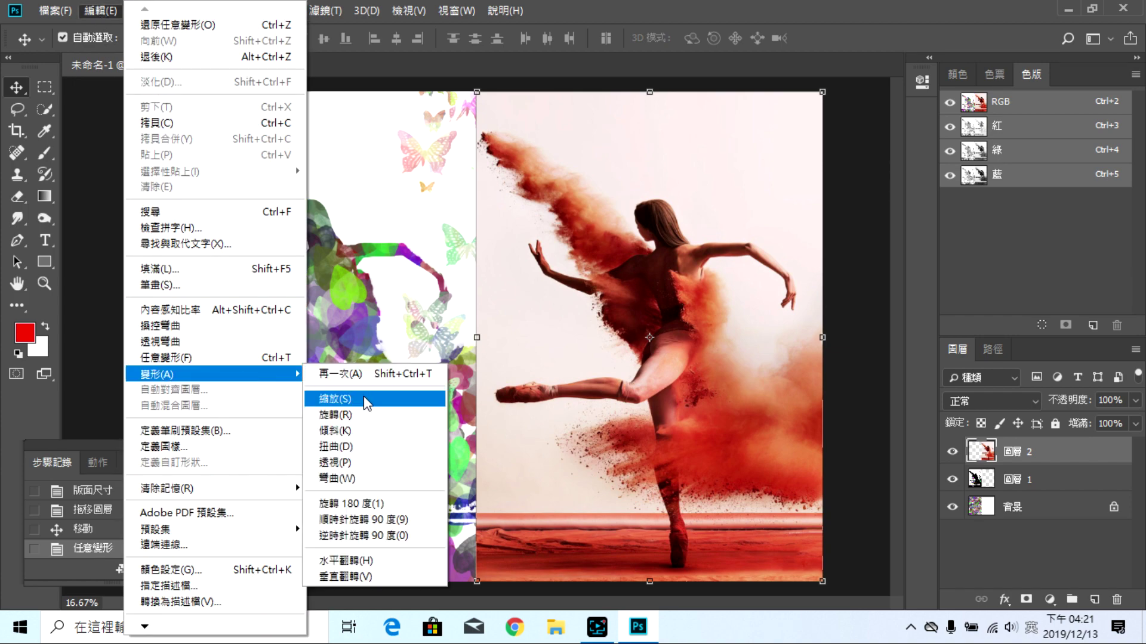
pyautogui.click(371, 559)
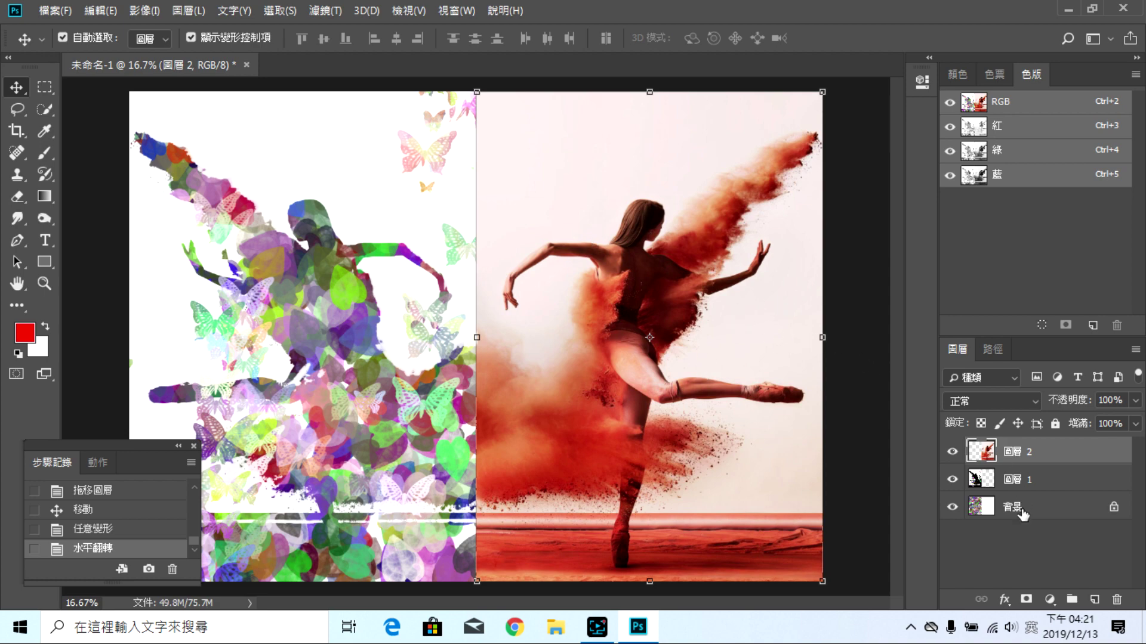
pyautogui.click(159, 15)
pyautogui.moveTo(203, 55)
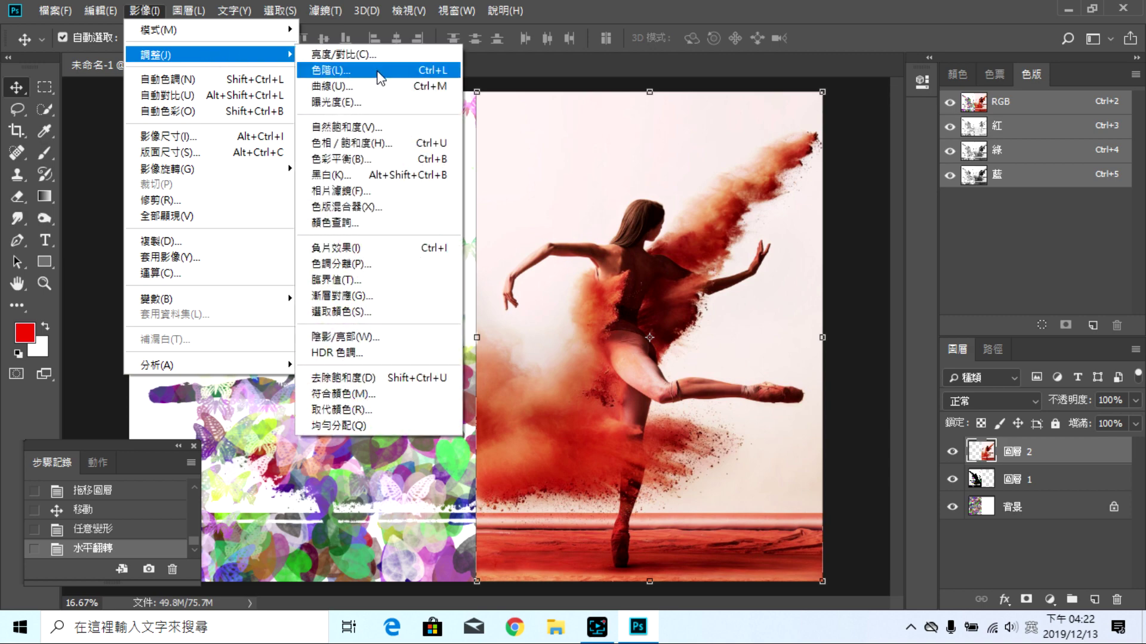
pyautogui.click(379, 76)
pyautogui.moveTo(746, 127); pyautogui.dragTo(916, 112)
pyautogui.moveTo(1034, 298); pyautogui.dragTo(1018, 299)
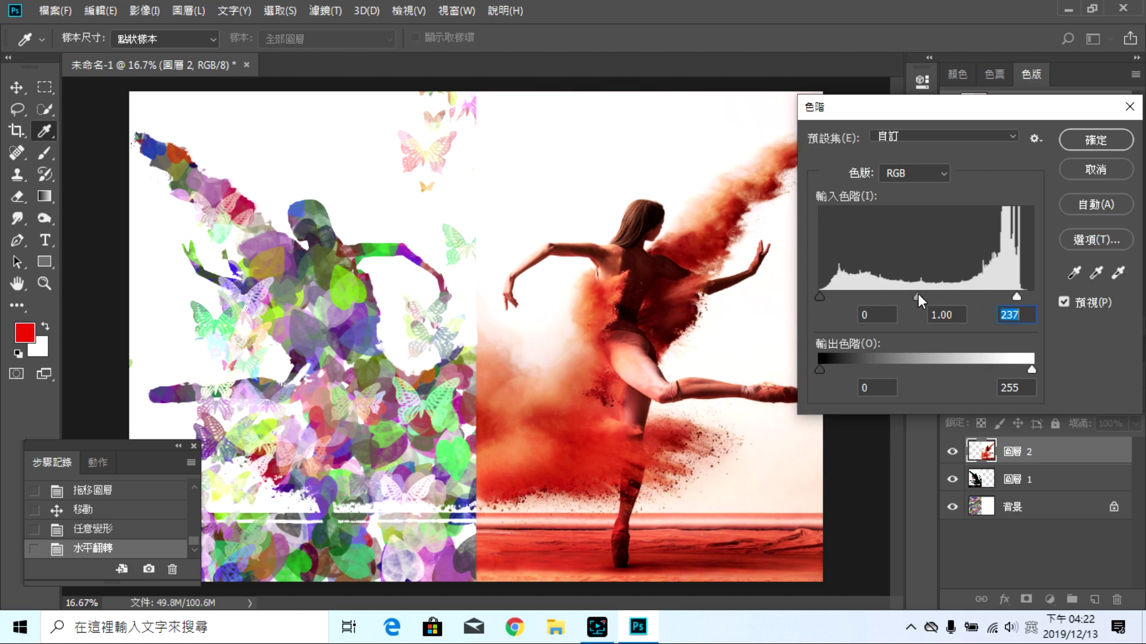
pyautogui.moveTo(918, 294); pyautogui.dragTo(893, 295)
pyautogui.moveTo(1016, 296); pyautogui.dragTo(957, 292)
pyautogui.click(1129, 107)
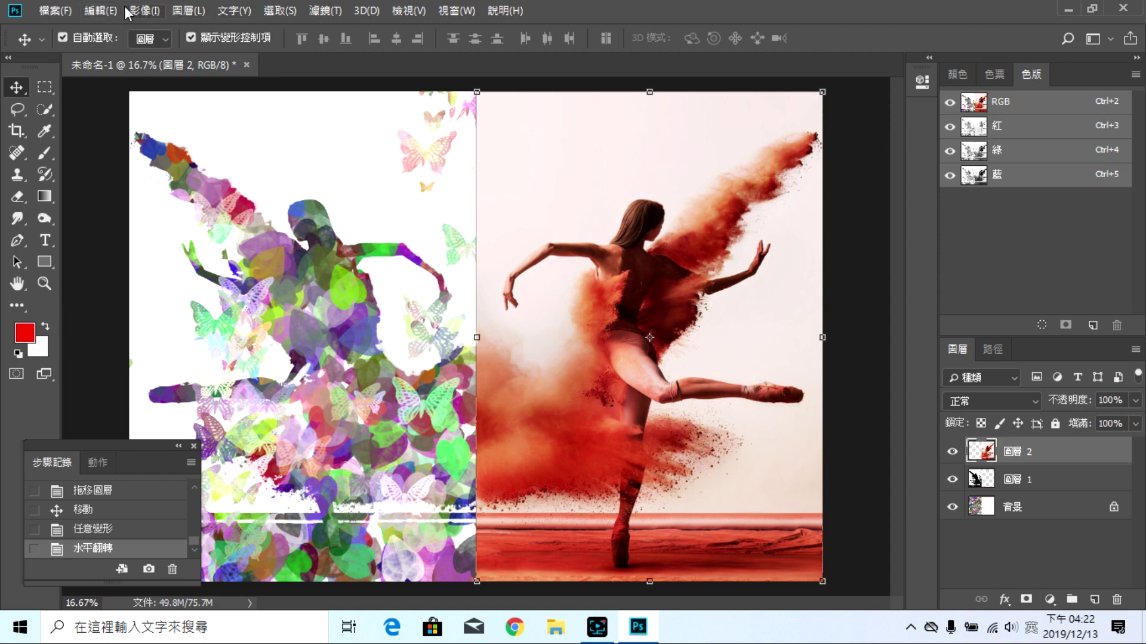
# Step: Apply Levels to the red dancer layer with input black 48, midtone 0.63 and white 211
pyautogui.click(143, 11)
pyautogui.moveTo(173, 57)
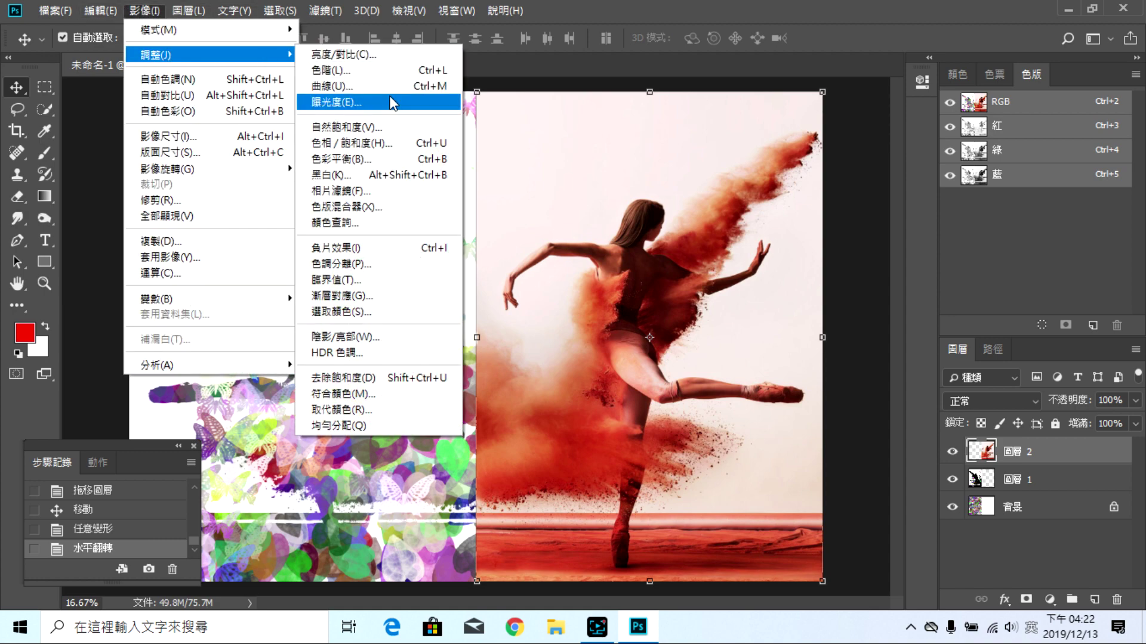
pyautogui.click(391, 69)
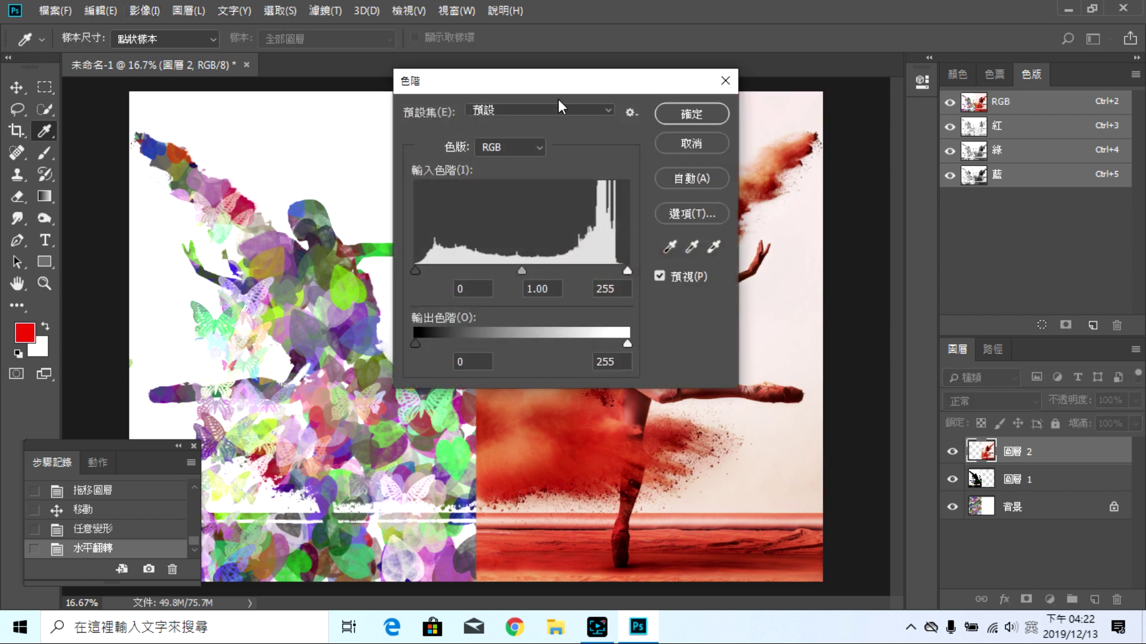
pyautogui.moveTo(563, 84); pyautogui.dragTo(805, 94)
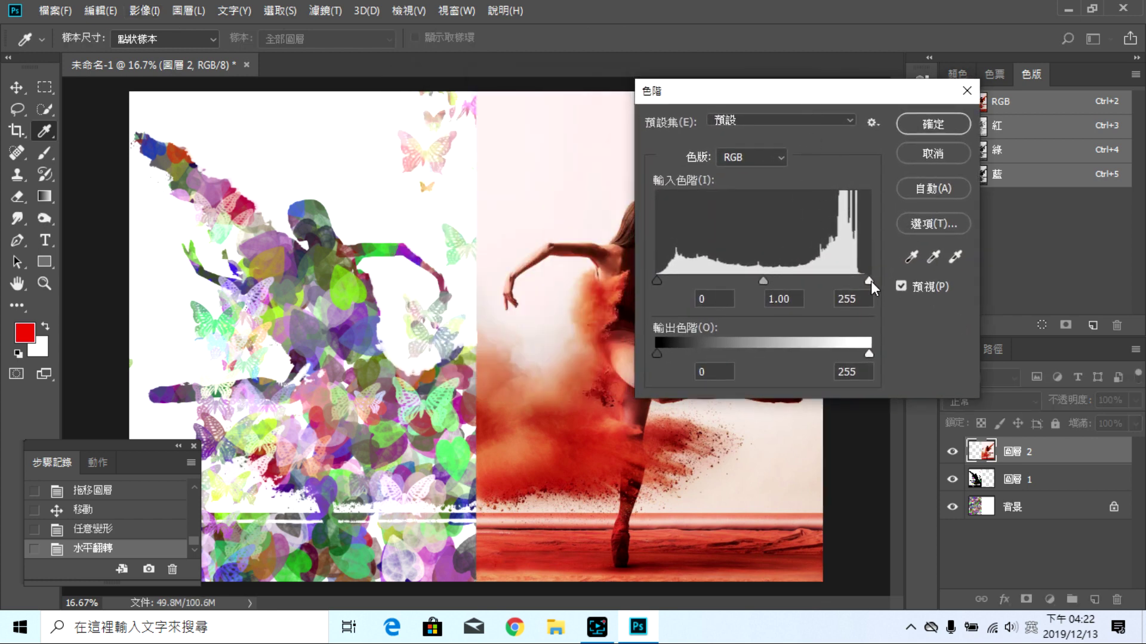
pyautogui.moveTo(870, 281); pyautogui.dragTo(833, 282)
pyautogui.moveTo(746, 280); pyautogui.dragTo(771, 278)
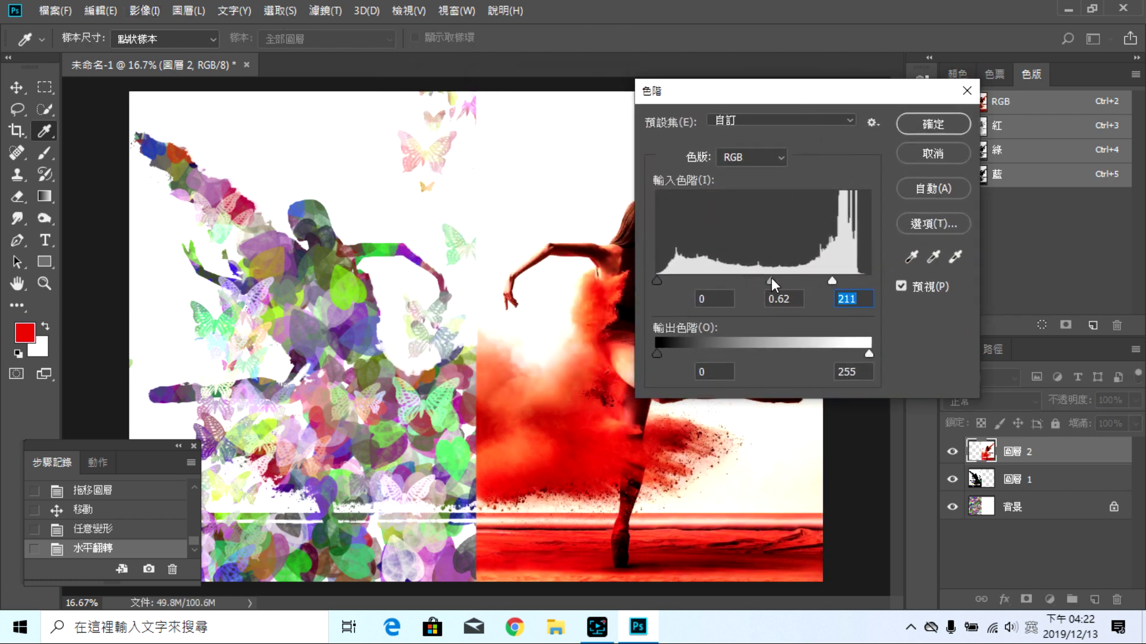
pyautogui.moveTo(657, 281); pyautogui.dragTo(697, 284)
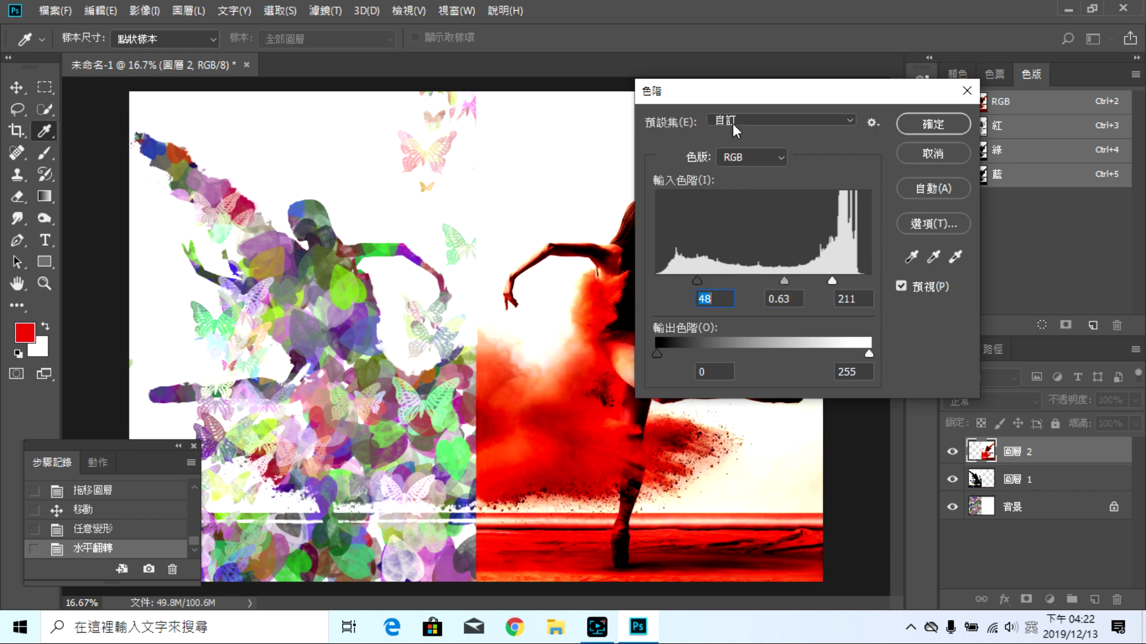
pyautogui.moveTo(733, 94); pyautogui.dragTo(793, 136)
pyautogui.click(960, 167)
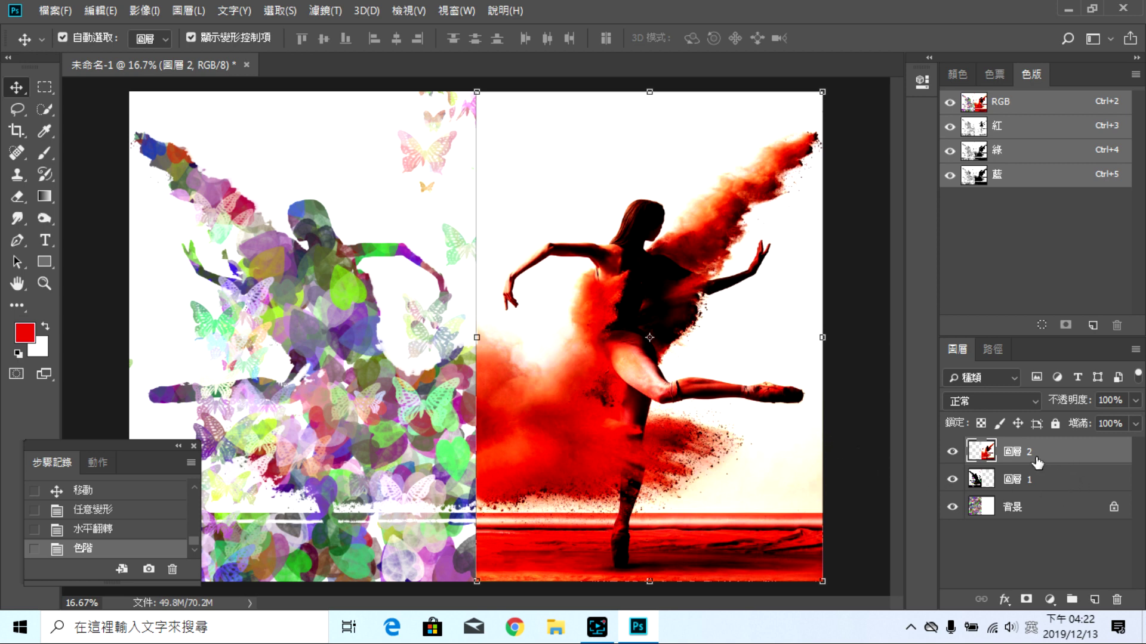
# Step: Shift the red dancer layer (圖層 2) horizontally to the left so it overlaps the leaf-patterned dancer's outstretched arm
pyautogui.hotkey('shift', 'alt', 's')
pyautogui.click(1073, 486)
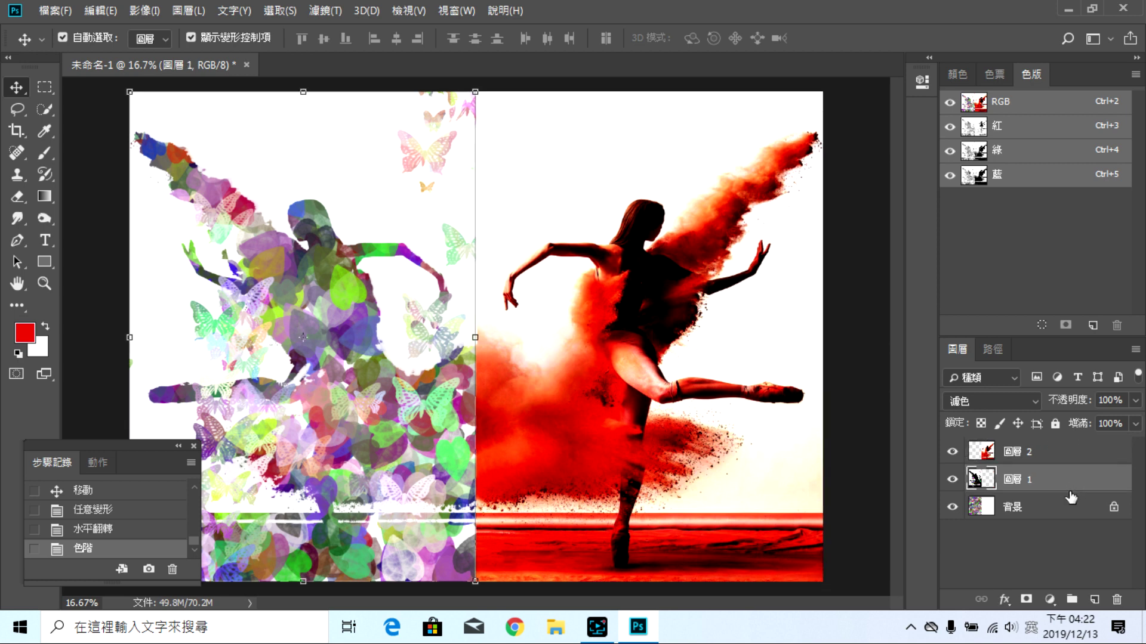
pyautogui.click(1056, 510)
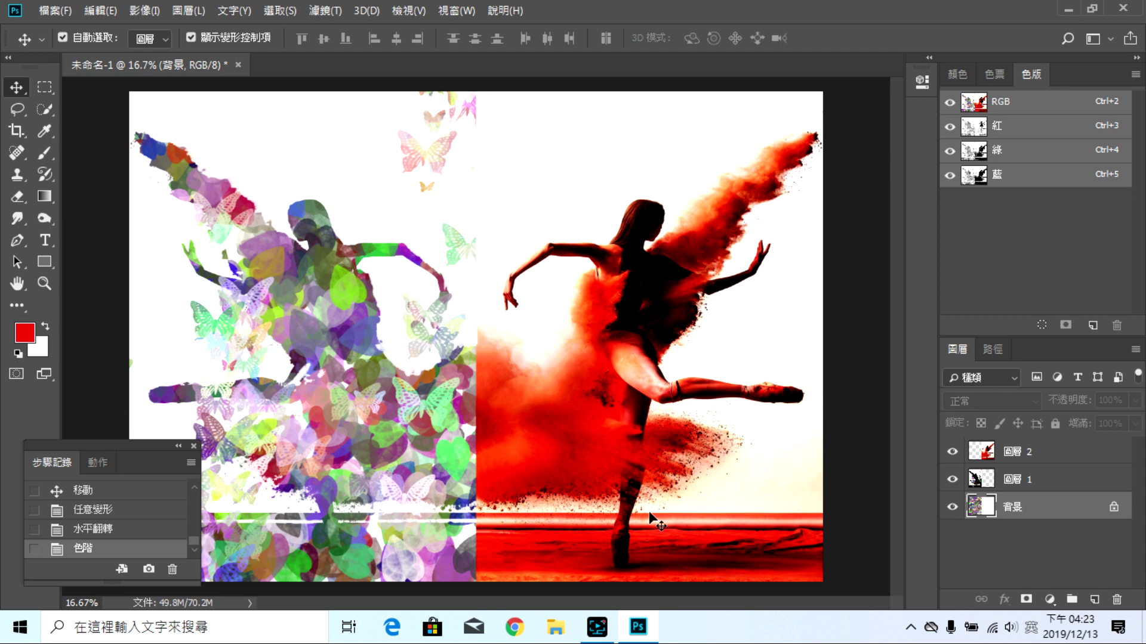
pyautogui.click(1026, 454)
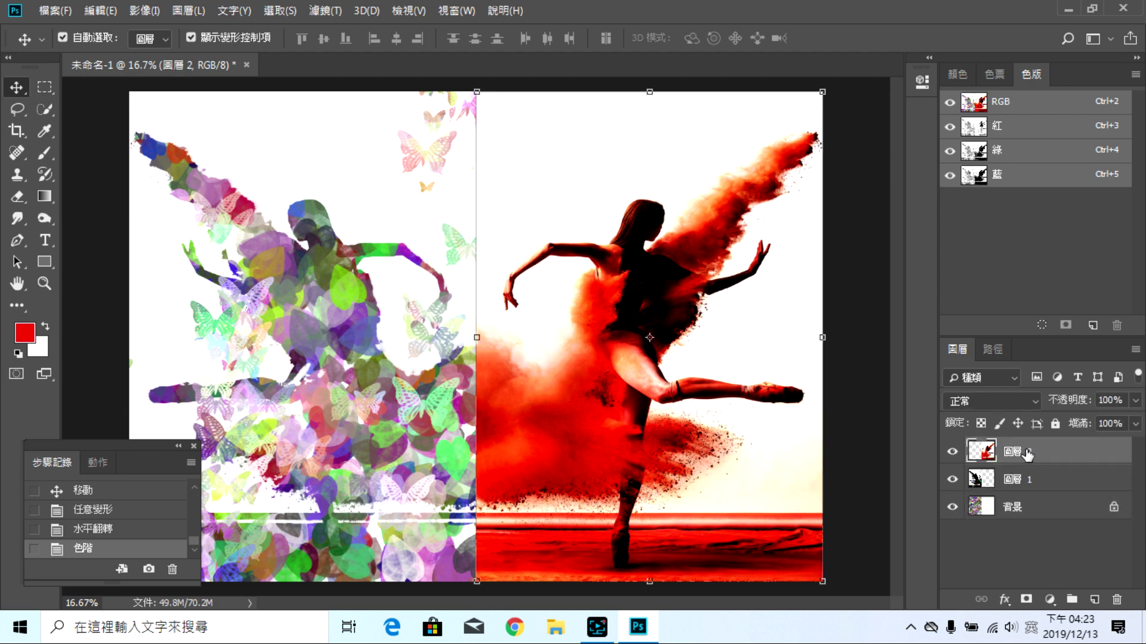
pyautogui.moveTo(769, 463); pyautogui.dragTo(621, 461)
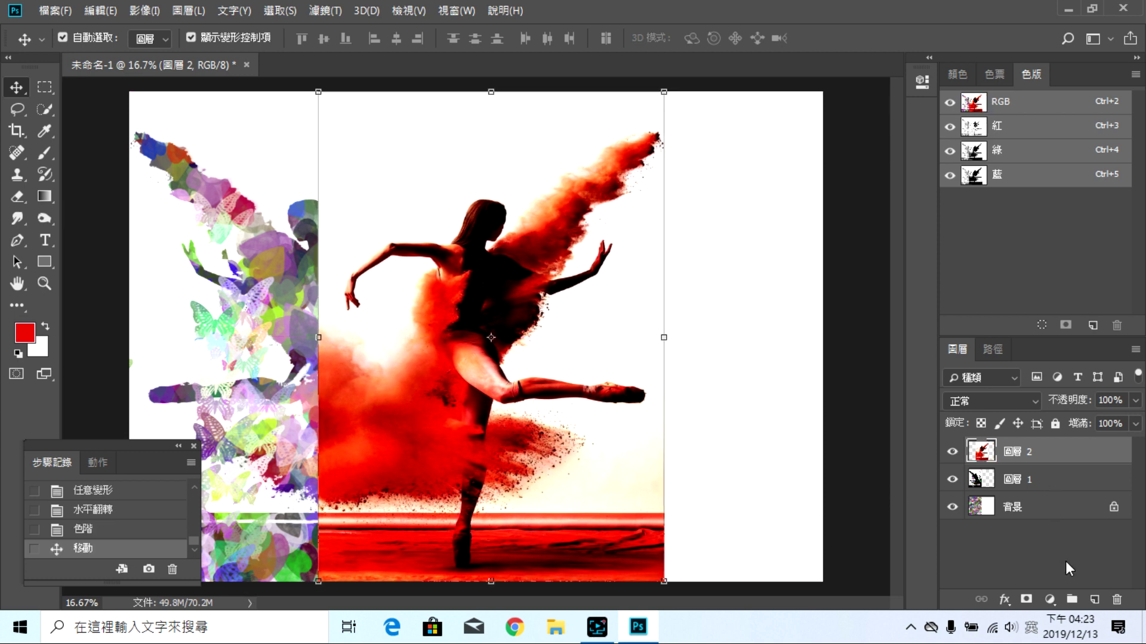
# Step: Add a layer mask to 圖層 2 and fill it with a horizontal black-to-white linear gradient across the overlap to blend both dancers
pyautogui.click(1025, 600)
pyautogui.click(45, 196)
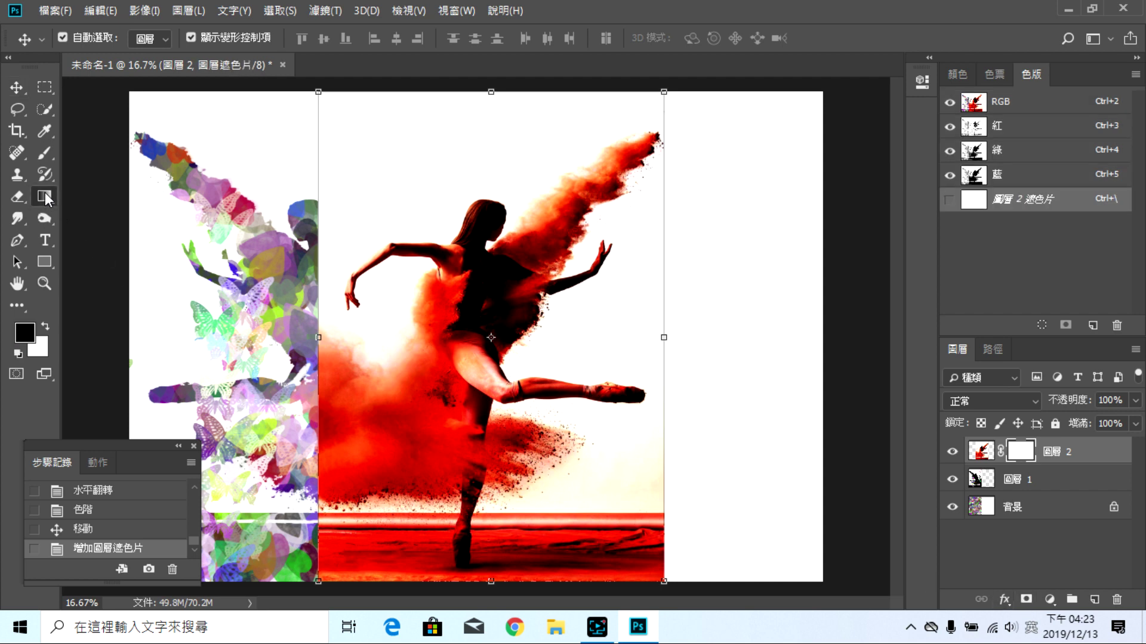
pyautogui.moveTo(315, 352); pyautogui.dragTo(408, 366)
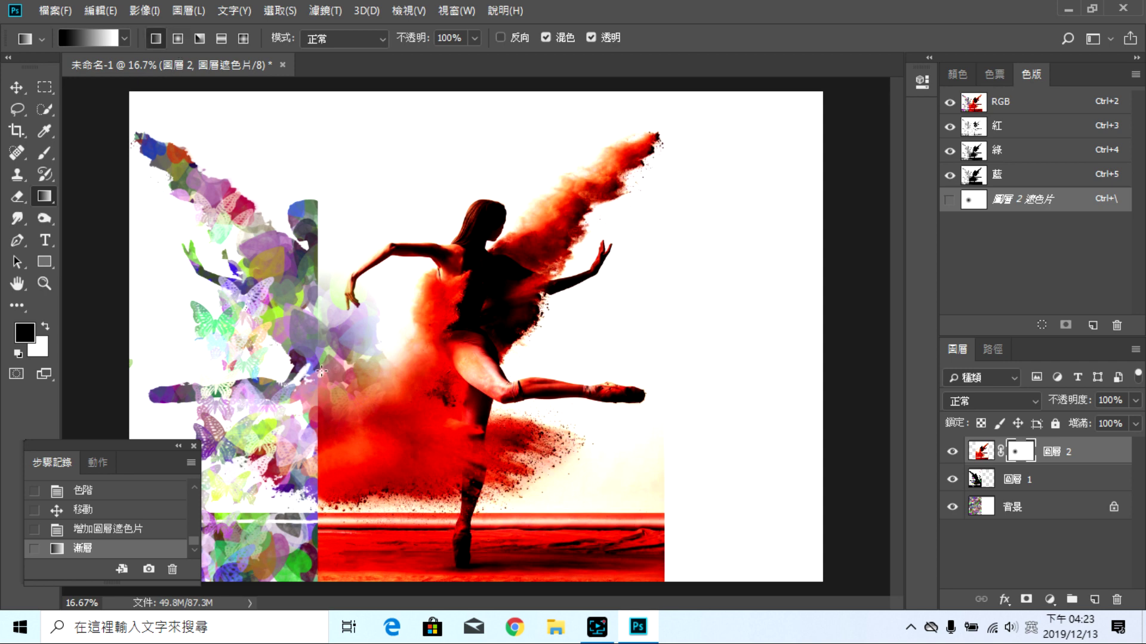
pyautogui.moveTo(390, 377); pyautogui.dragTo(444, 368)
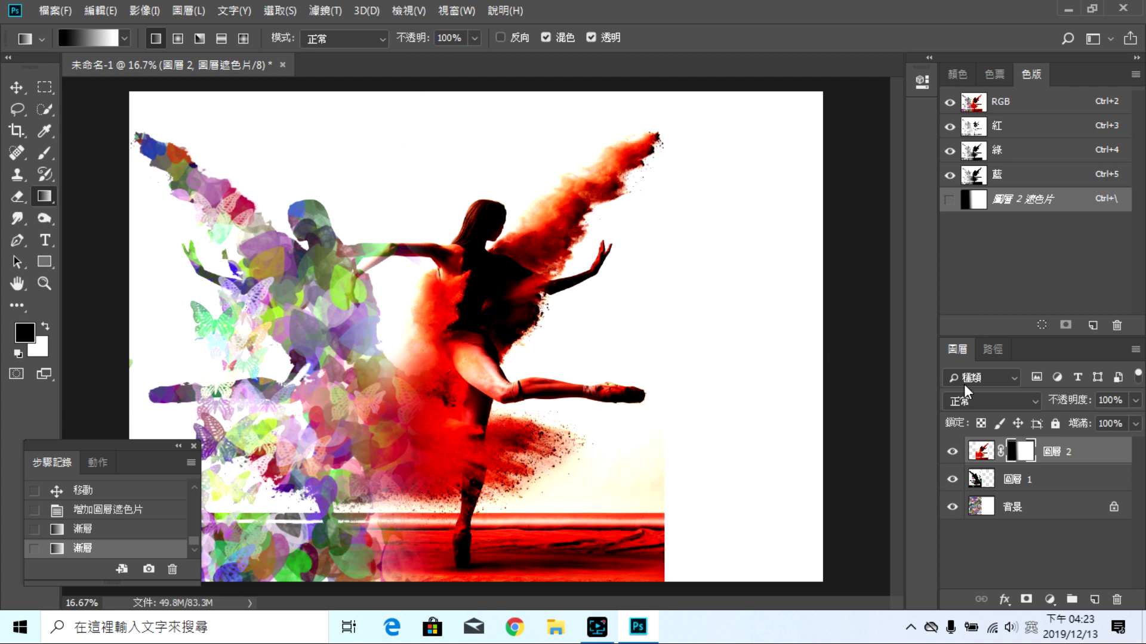
# Step: Merge all visible layers into the background
pyautogui.click(1054, 483)
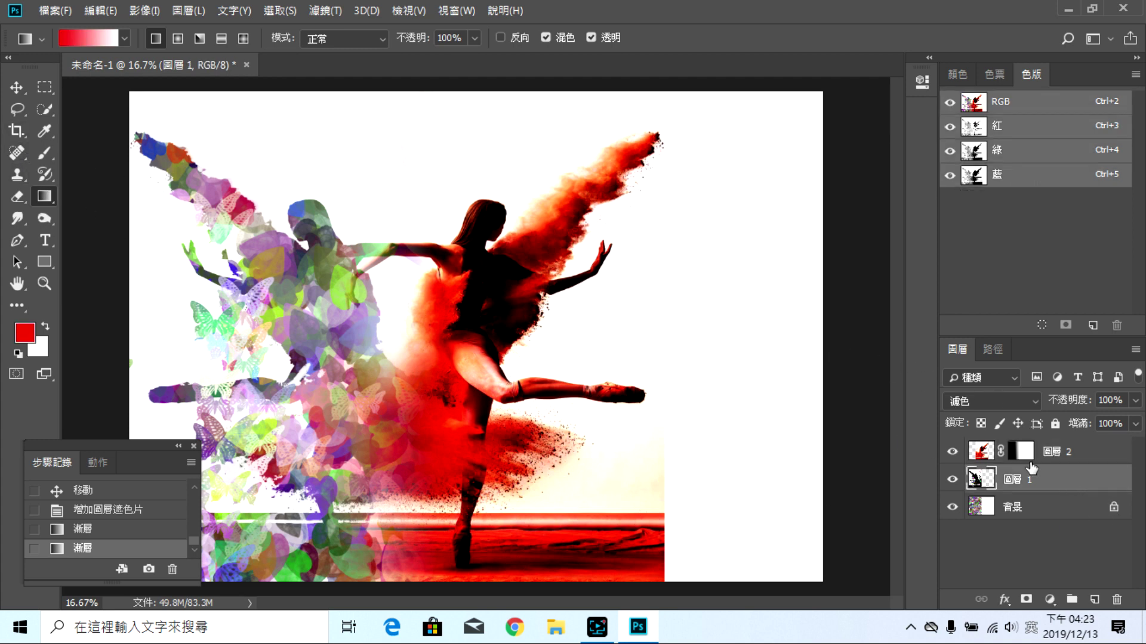
pyautogui.rightClick(1086, 453)
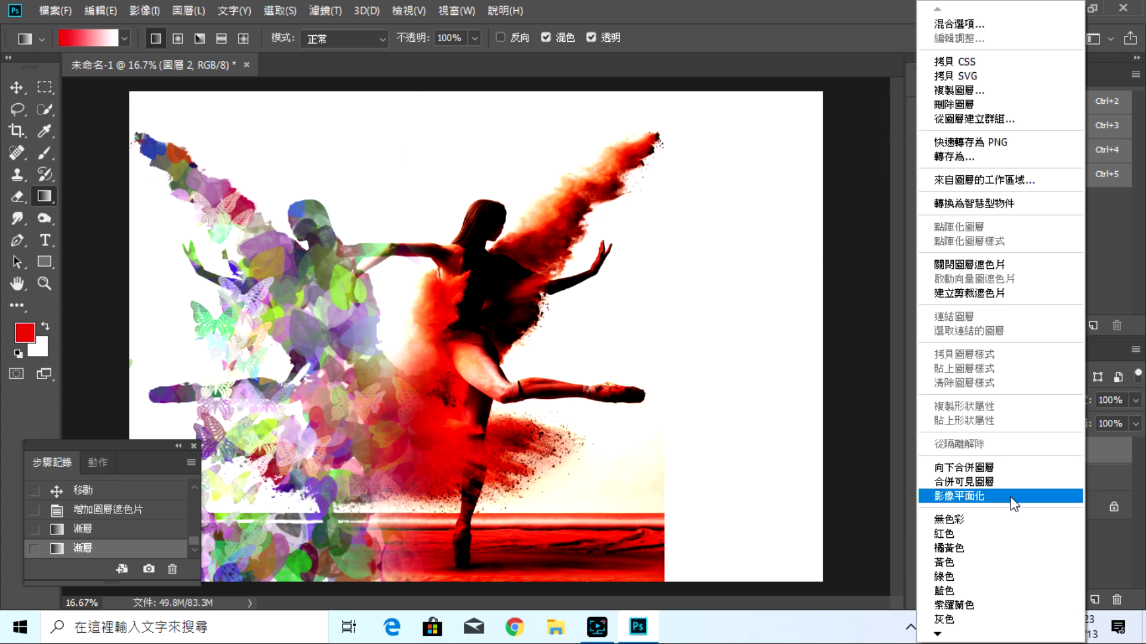
pyautogui.click(1013, 482)
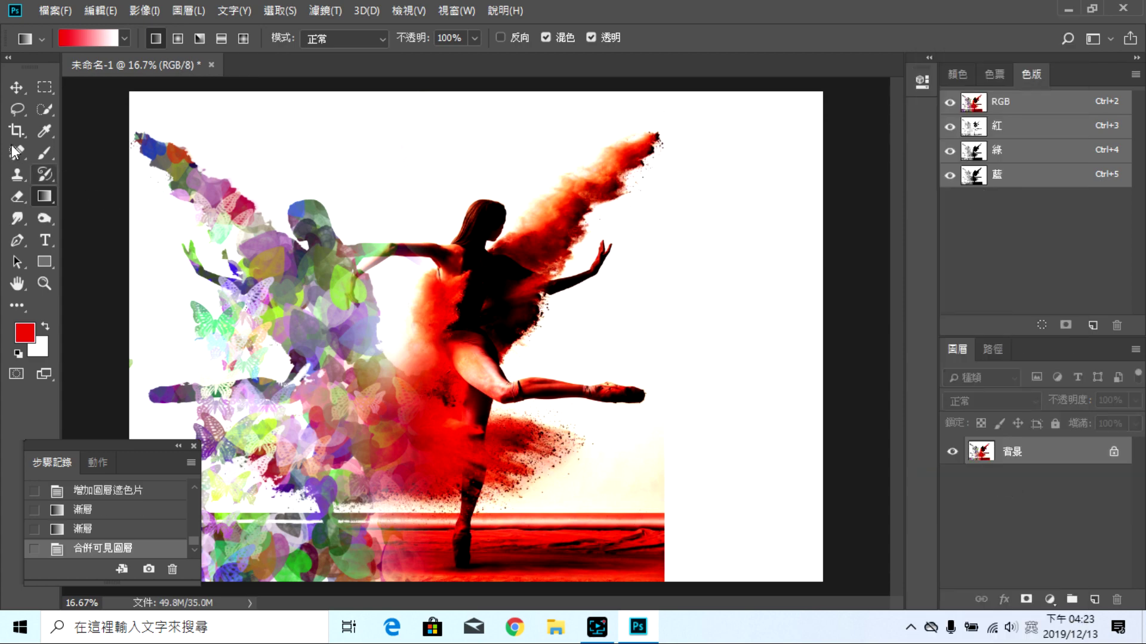
# Step: Crop the empty white area off the image's right side, leaving a width of about 32 cm
pyautogui.click(17, 130)
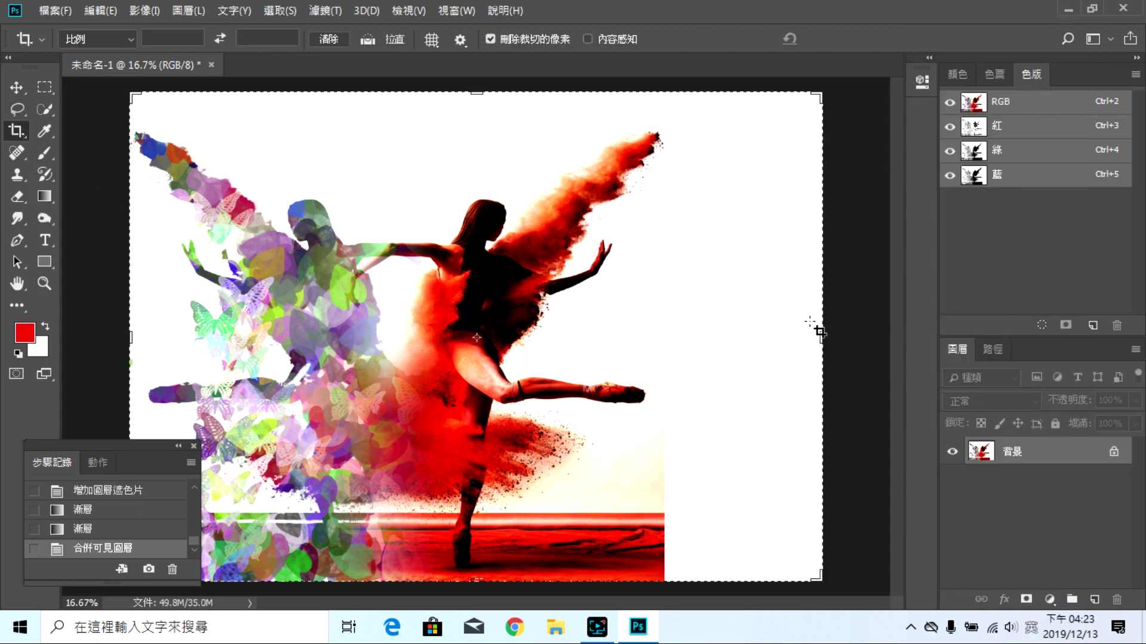
pyautogui.moveTo(820, 333); pyautogui.dragTo(739, 347)
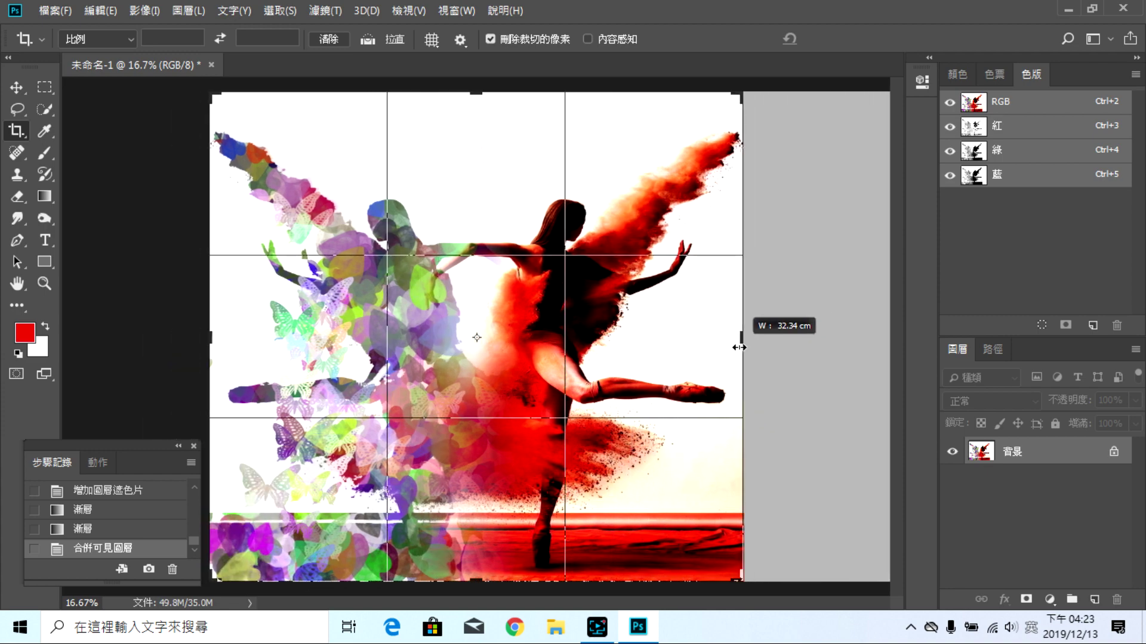
pyautogui.click(846, 40)
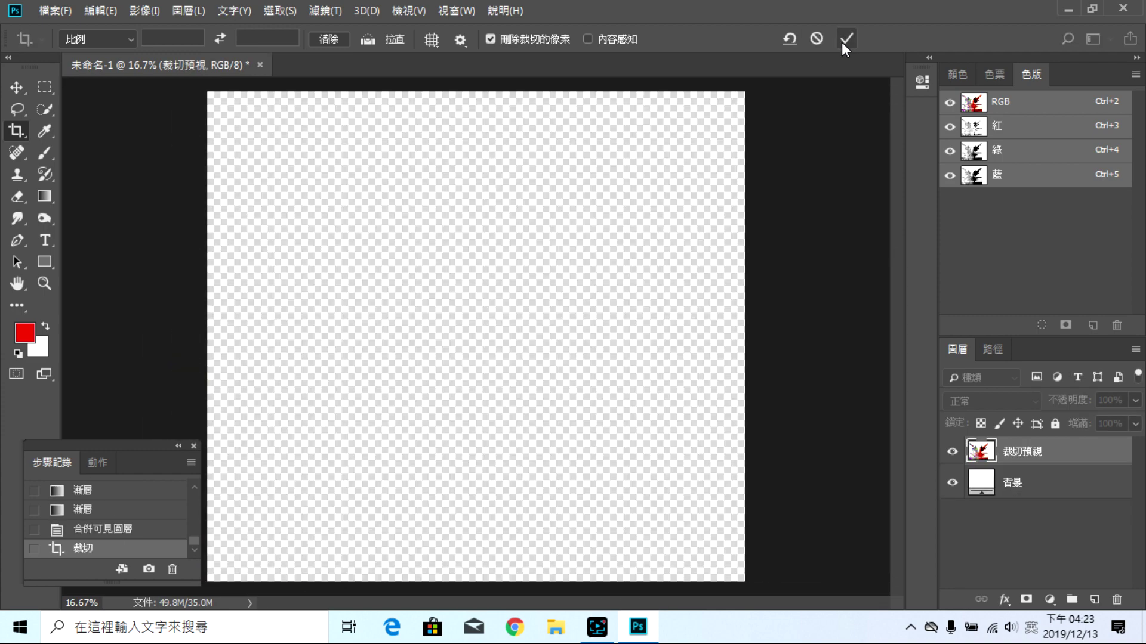